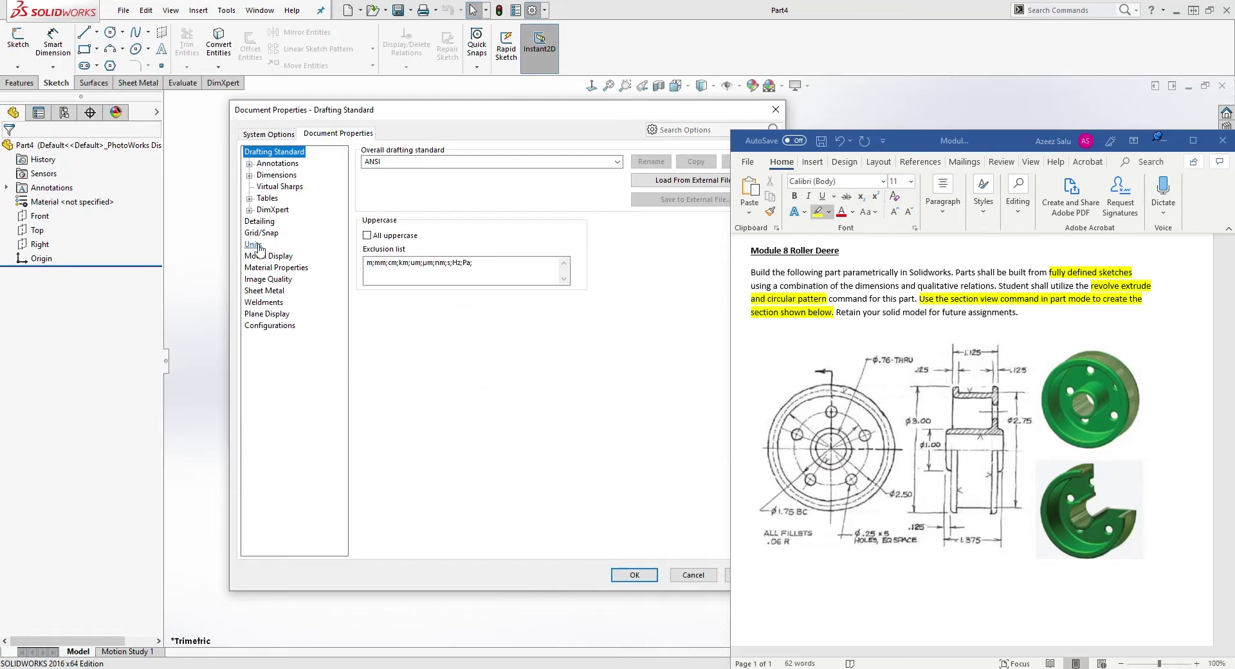
# Step: Check the unit system in the document properties and accept the settings
pyautogui.click(255, 245)
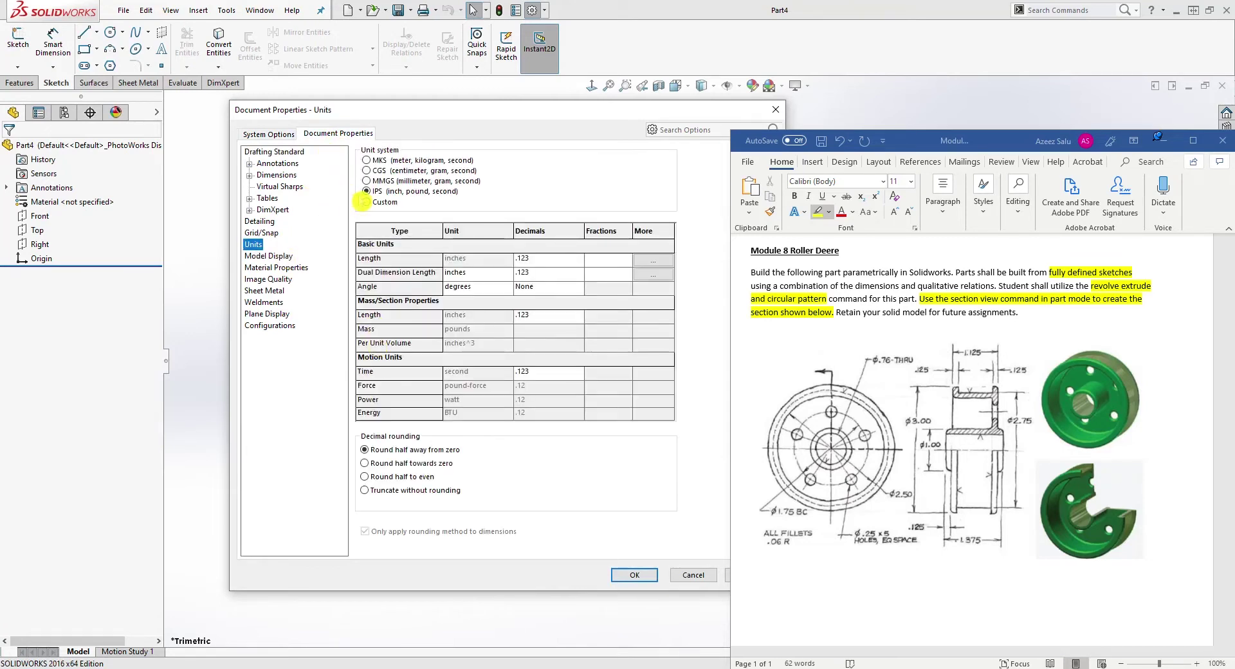
pyautogui.click(633, 575)
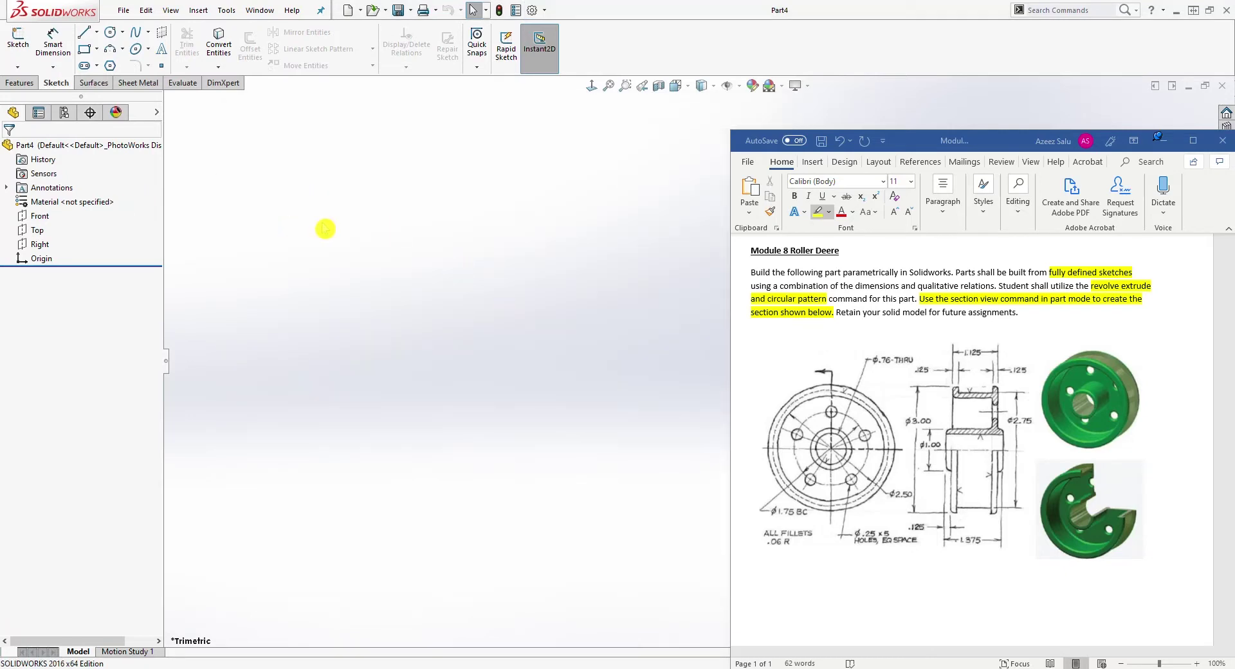
# Step: Start a new sketch on the Right plane
pyautogui.click(18, 37)
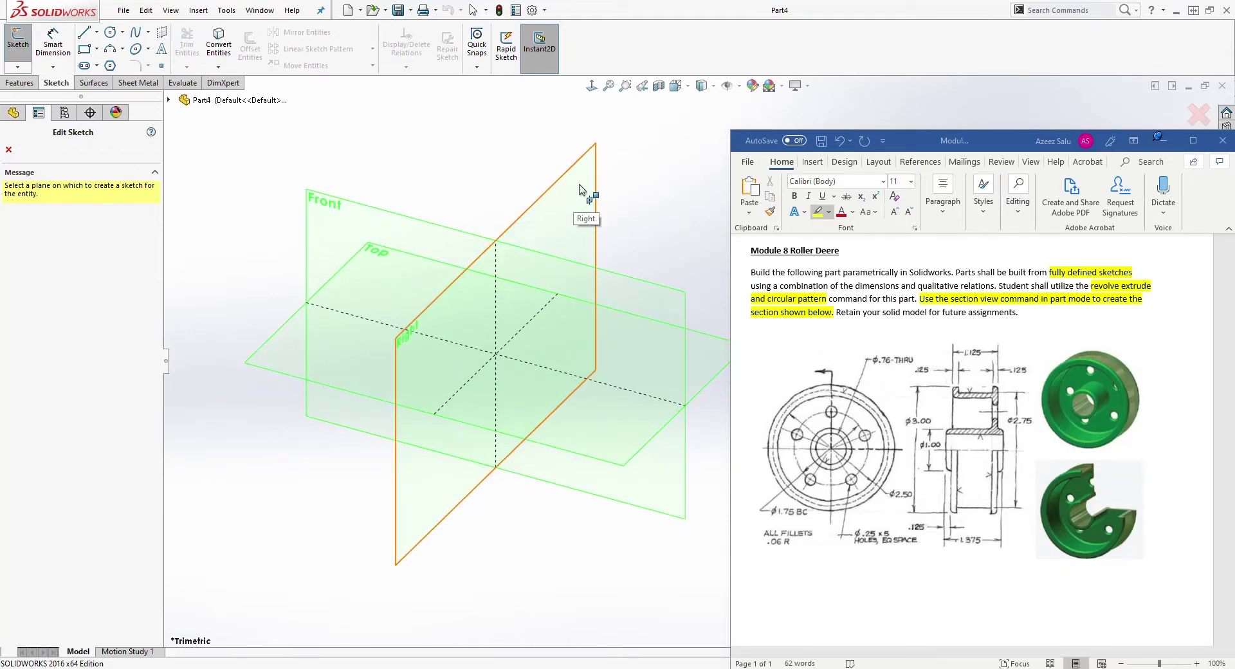
pyautogui.click(580, 189)
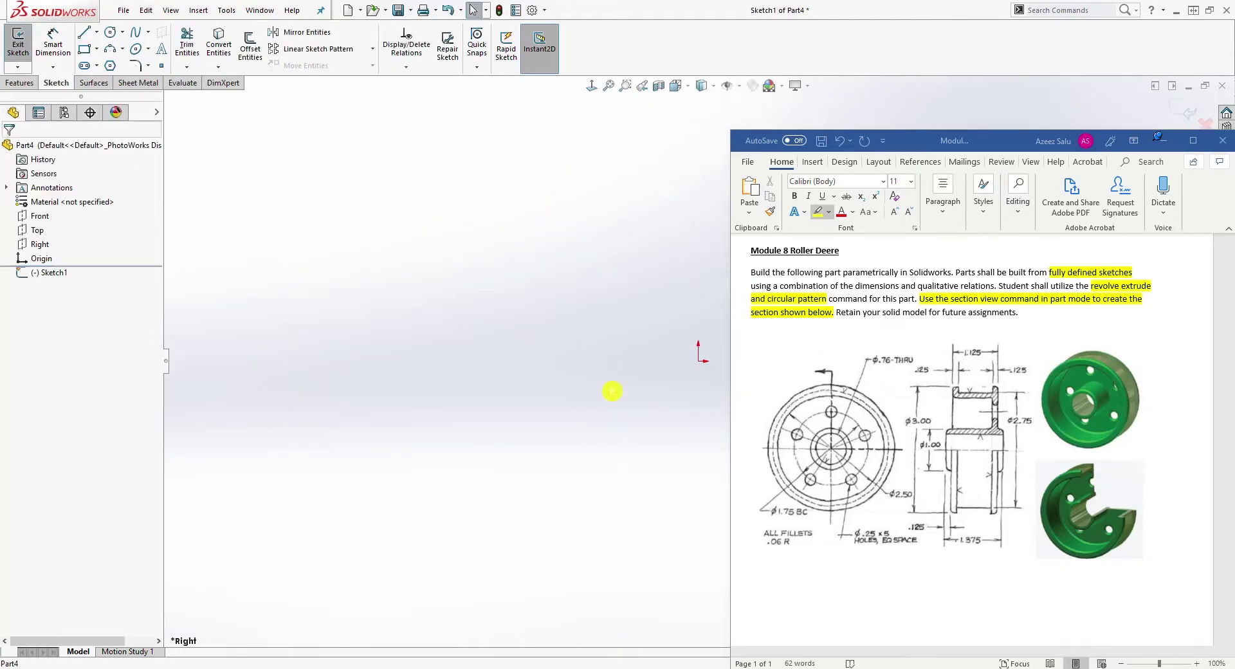
pyautogui.keyDown('ctrl'); pyautogui.moveTo(651, 459); pyautogui.dragTo(549, 446, button='middle'); pyautogui.keyUp('ctrl')
pyautogui.keyDown('ctrl'); pyautogui.moveTo(417, 471); pyautogui.dragTo(375, 484, button='middle'); pyautogui.keyUp('ctrl')
# Step: Draw a horizontal line about 2.13 in long from the origin and convert it to construction geometry
pyautogui.click(84, 32)
pyautogui.click(418, 385)
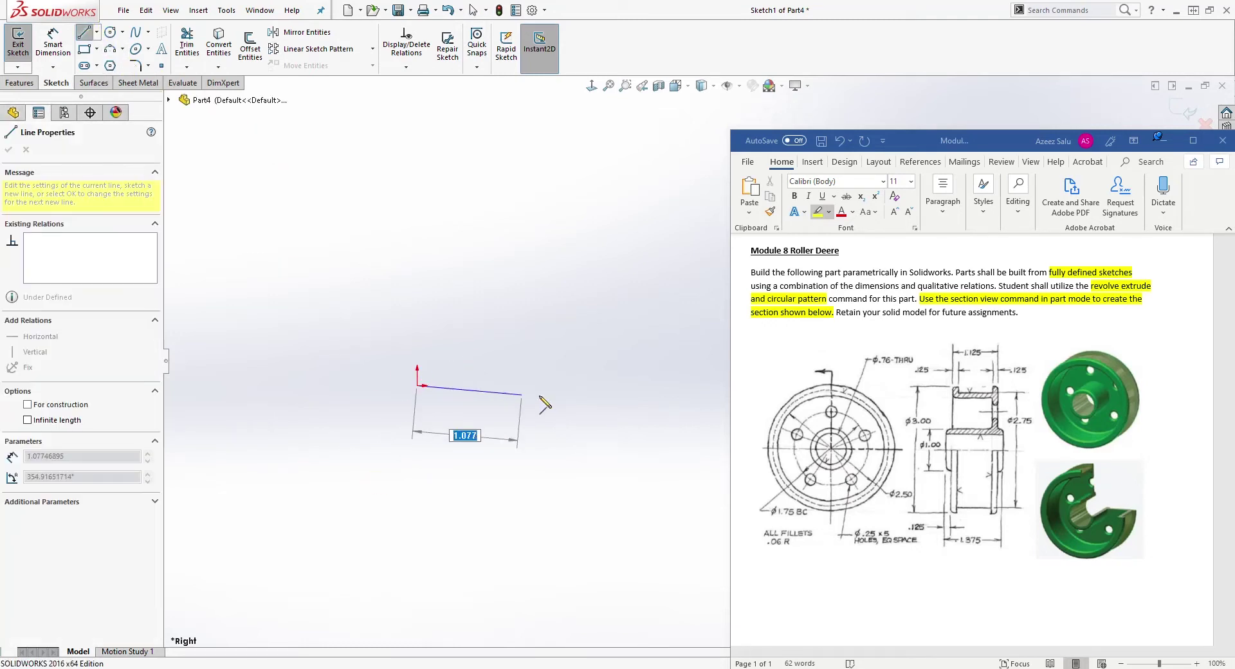
pyautogui.click(625, 386)
pyautogui.press('Escape')
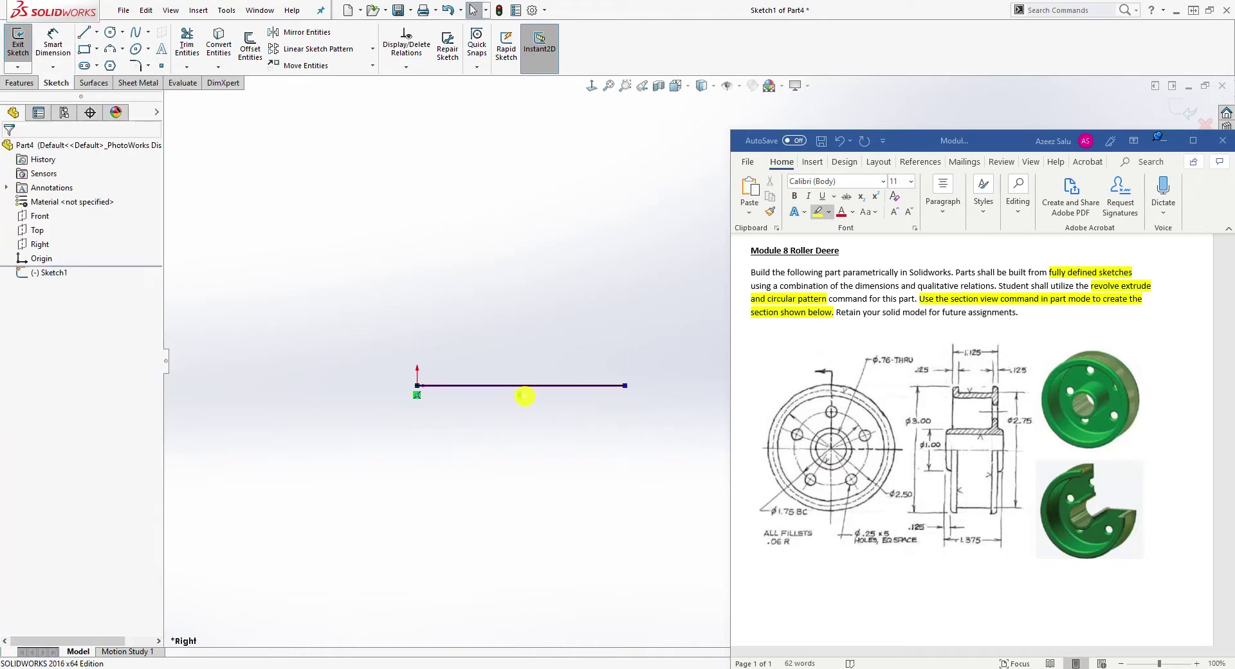
pyautogui.click(533, 386)
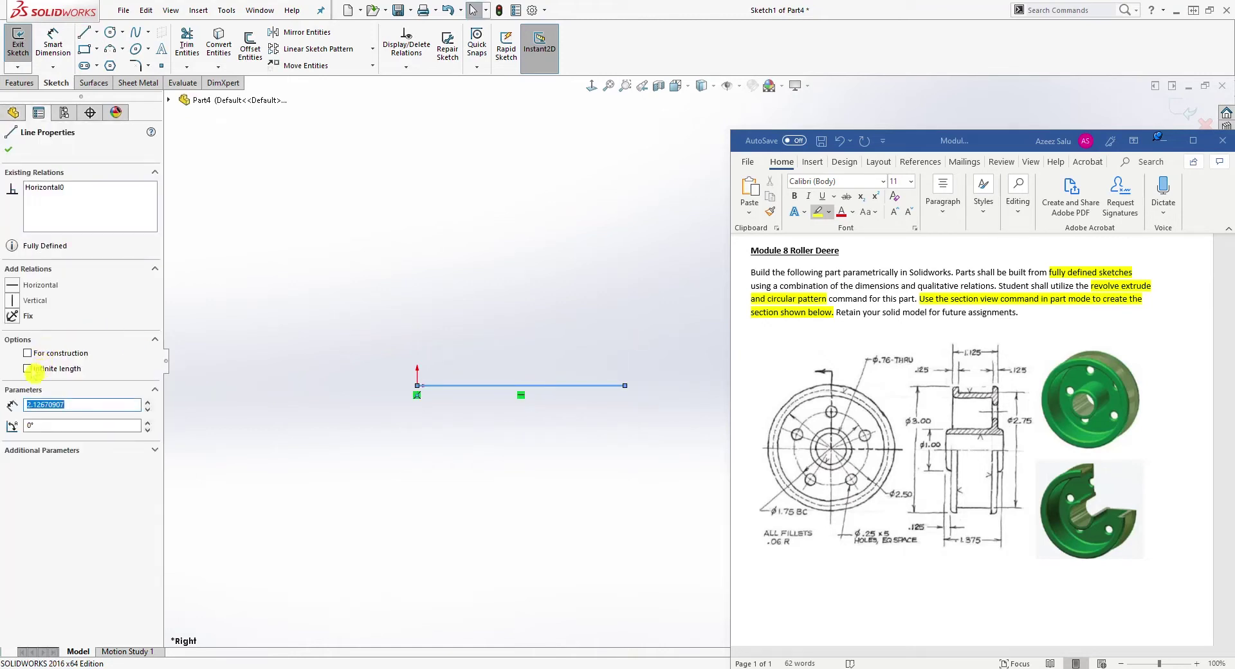
pyautogui.click(28, 353)
pyautogui.press('Escape')
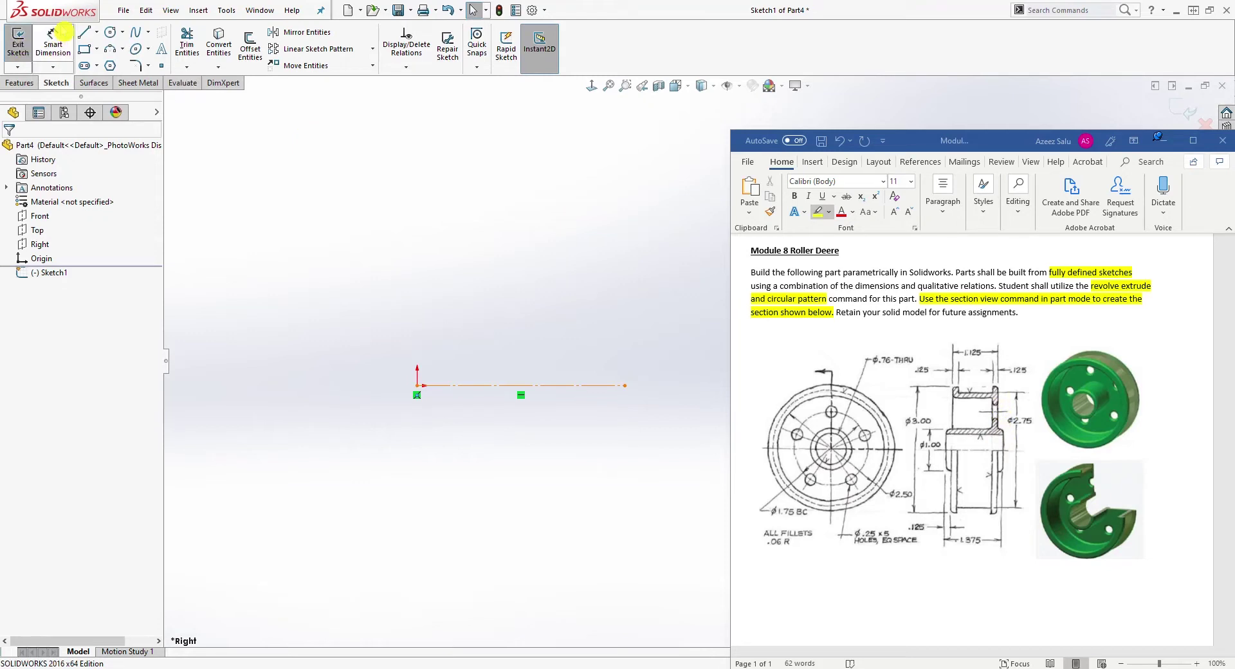
# Step: Sketch the roller profile's bore line above the centerline, continuing through the right hub step, outer web face and right flange
pyautogui.click(84, 32)
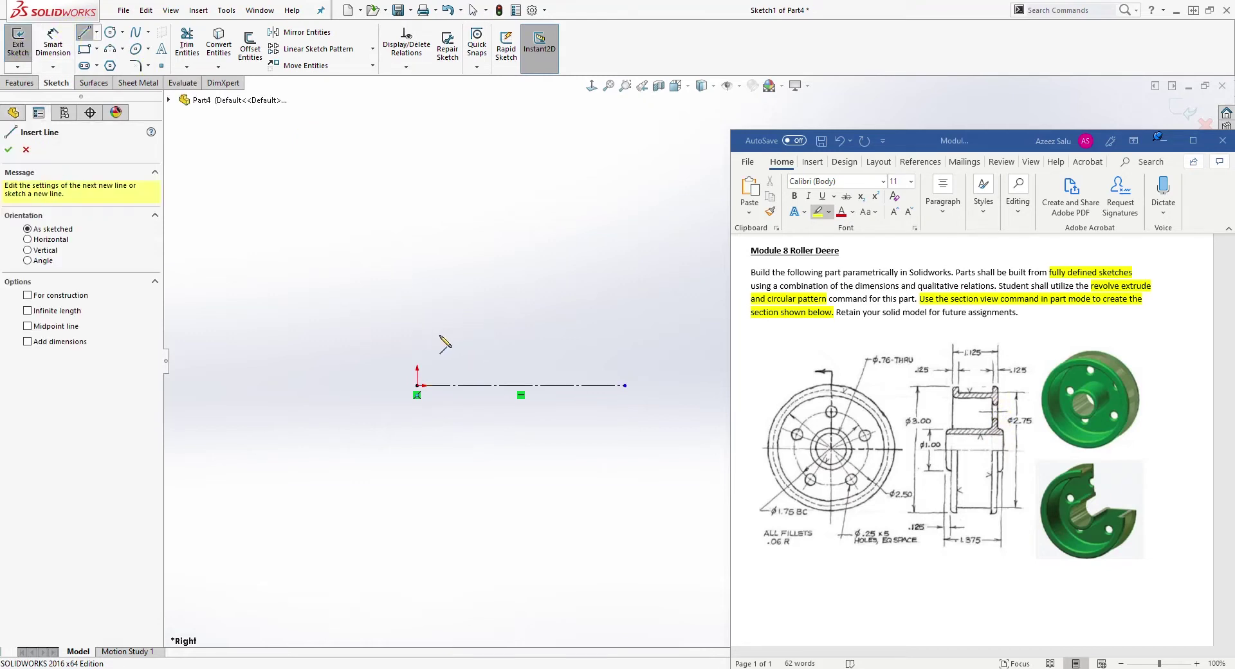
pyautogui.click(418, 326)
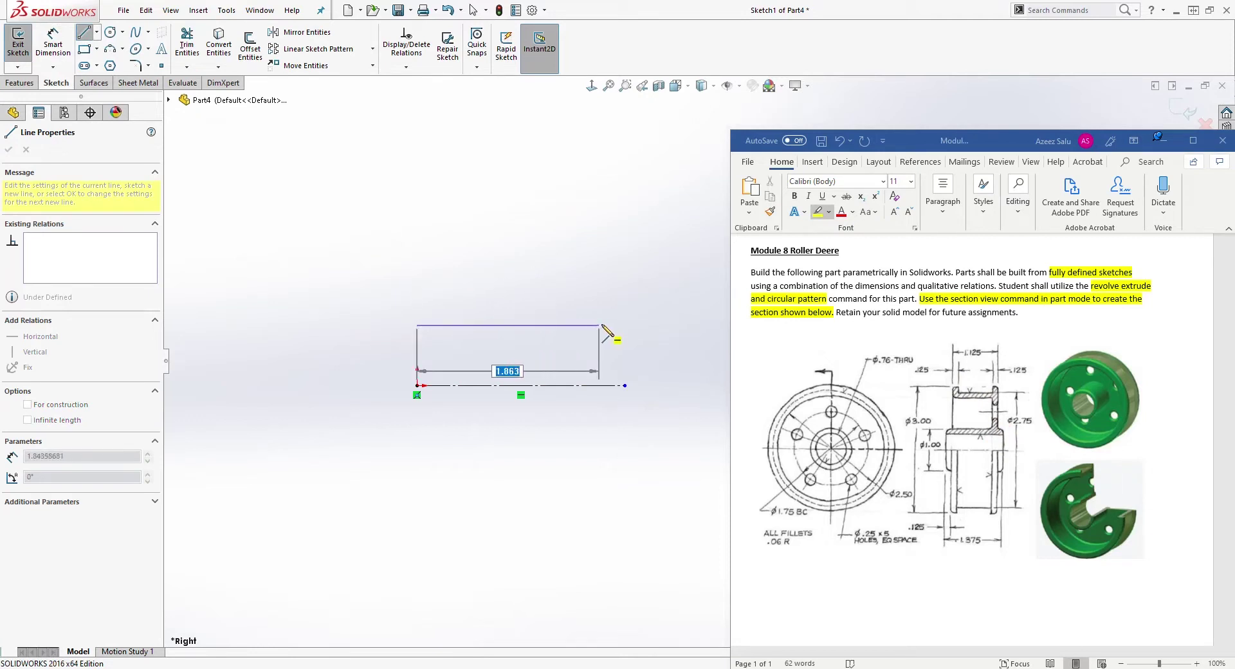
pyautogui.click(625, 325)
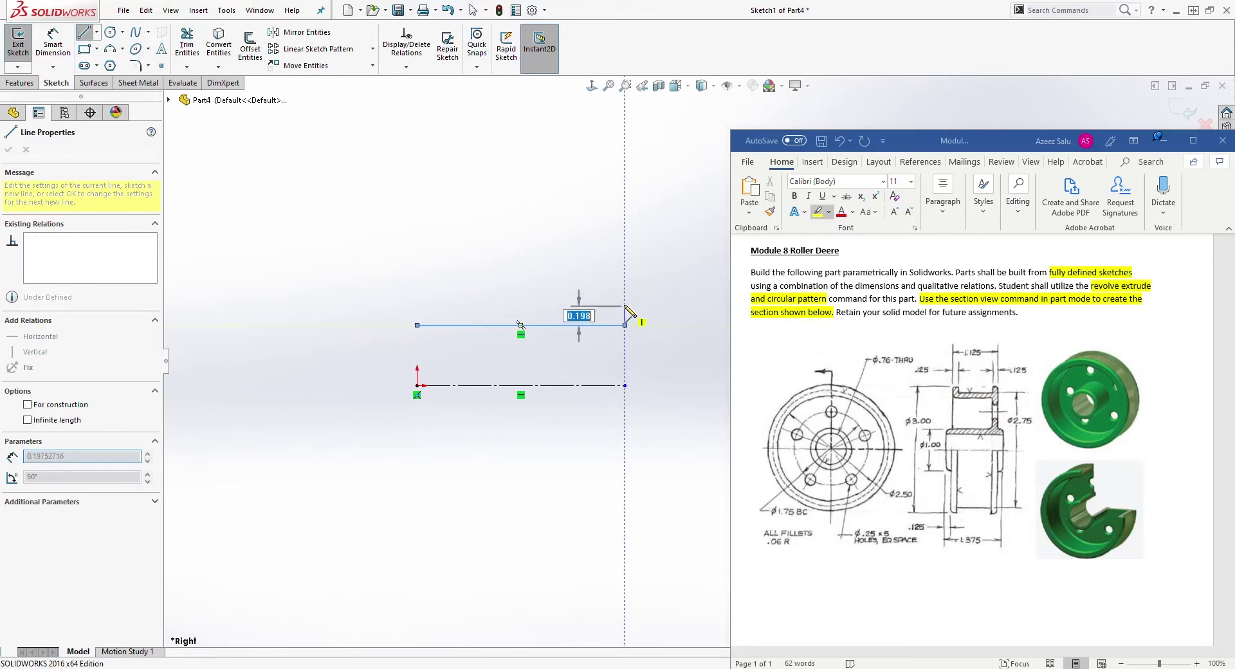
pyautogui.click(624, 300)
pyautogui.click(605, 300)
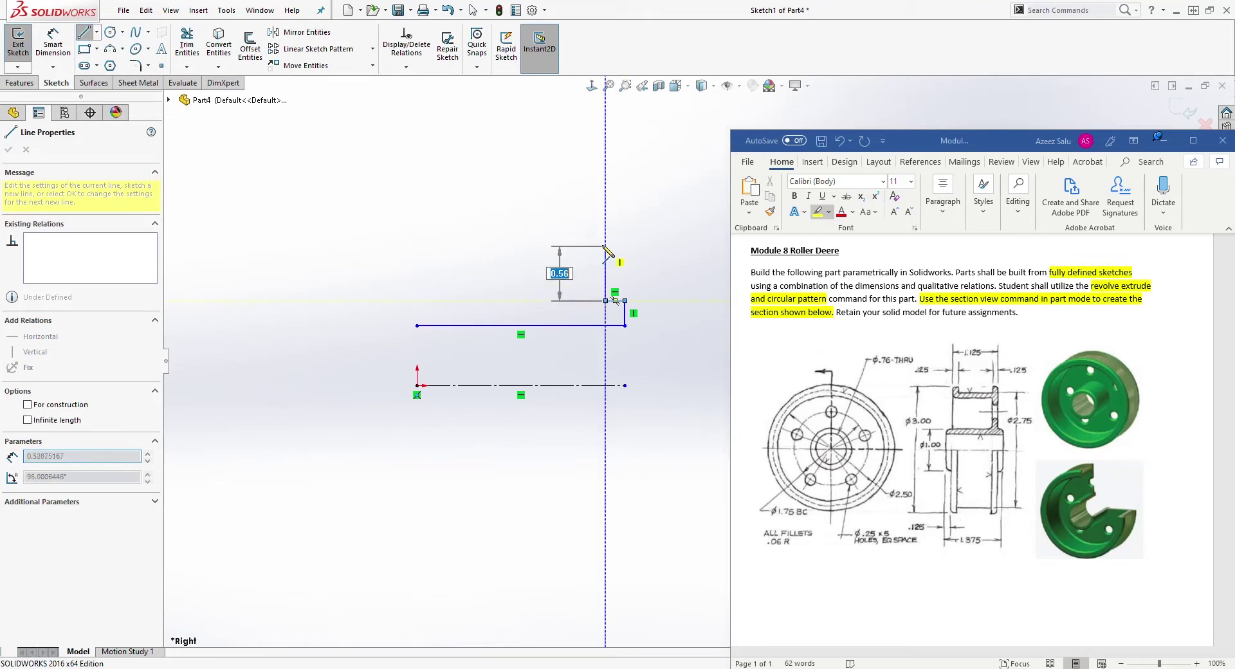
pyautogui.click(605, 164)
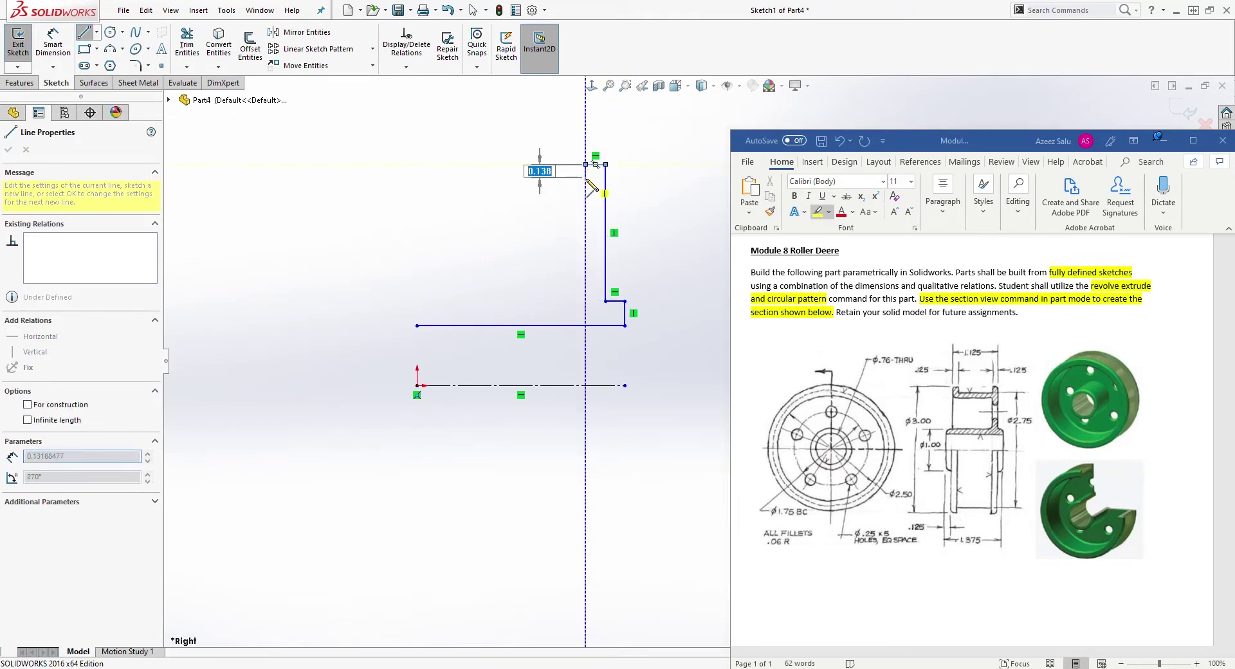
pyautogui.click(585, 186)
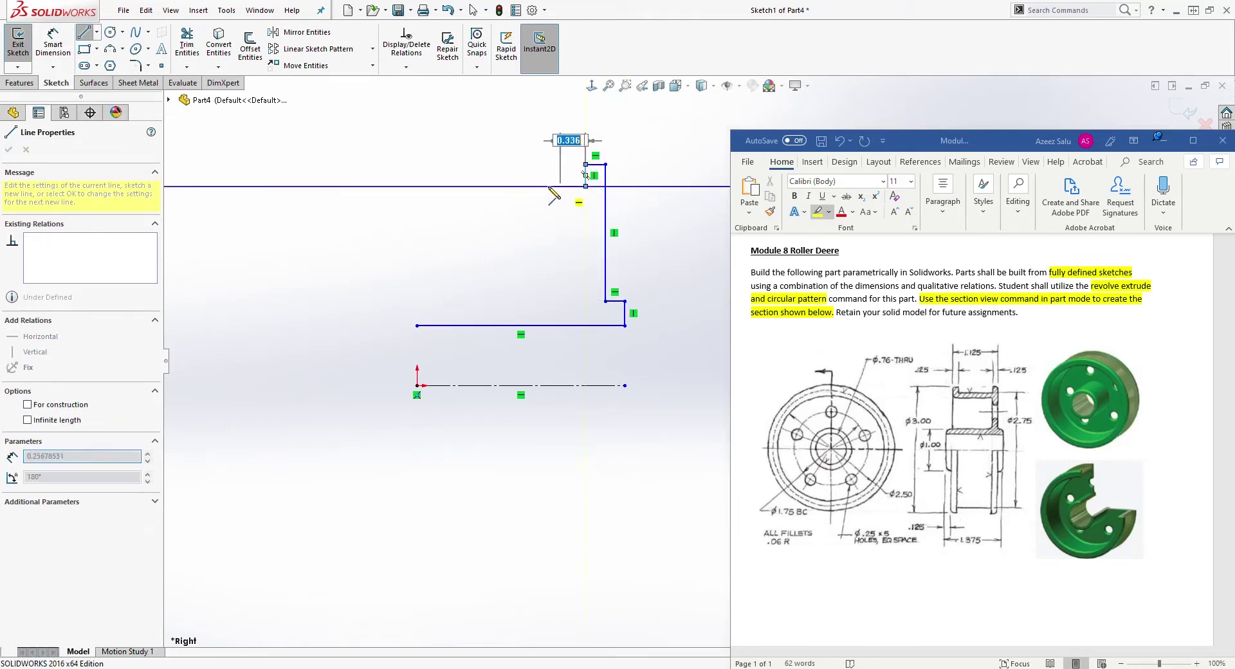
# Step: Continue the profile with the rim's outer line and the left flange's inner side, top and outer side
pyautogui.click(437, 186)
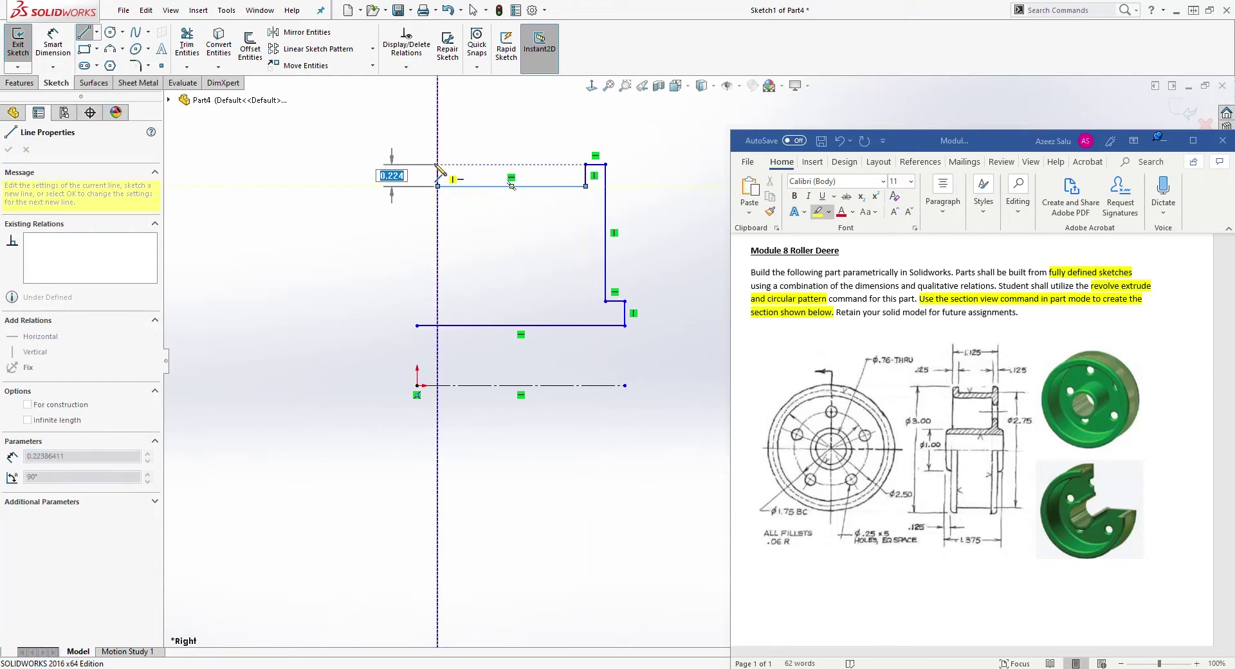
pyautogui.doubleClick(437, 164)
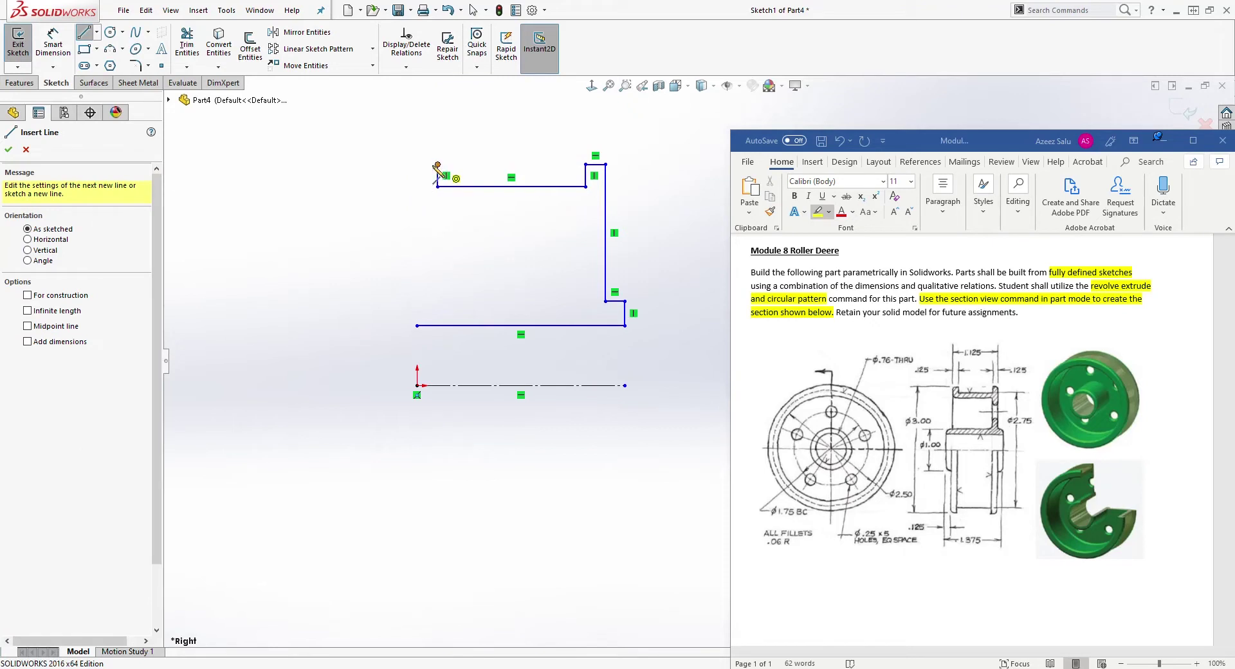
pyautogui.click(437, 164)
pyautogui.click(423, 164)
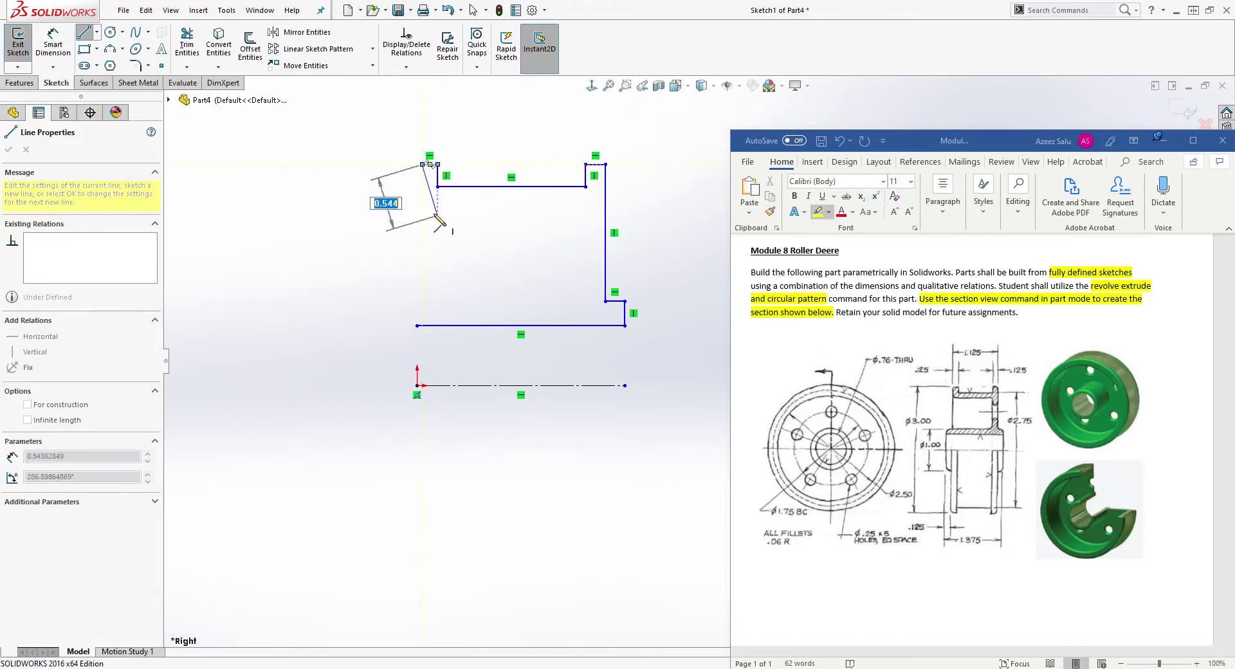
pyautogui.click(421, 197)
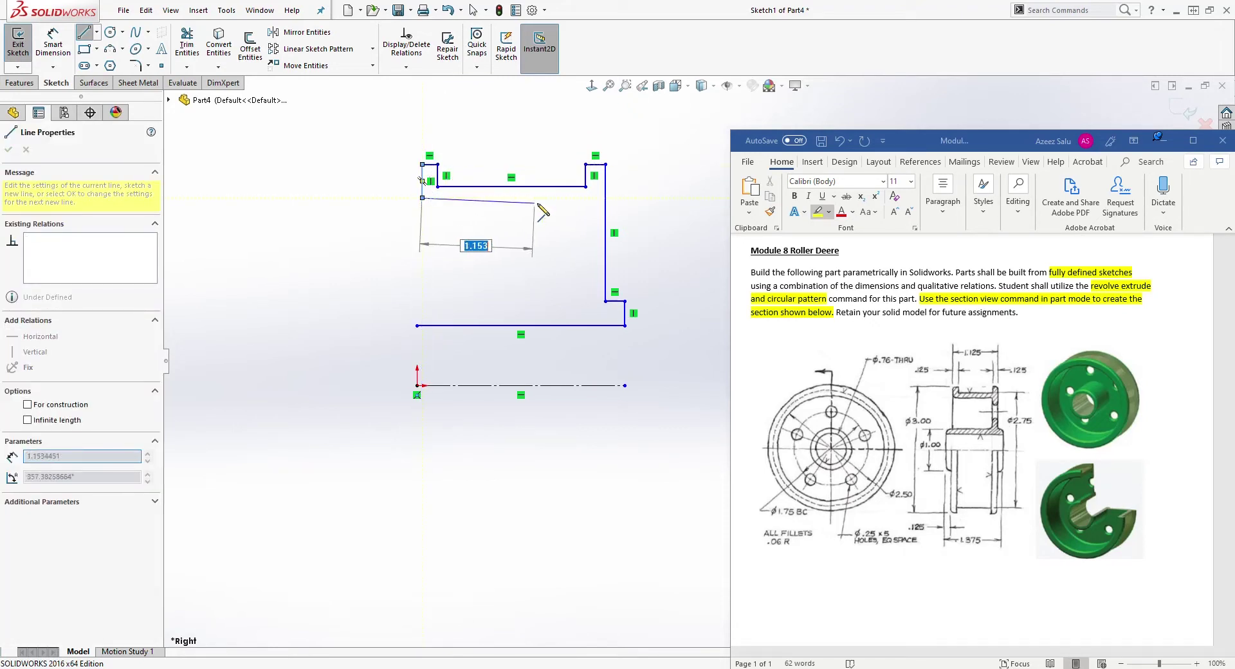
# Step: Close the profile with the rim's inner line, inner web face, hub's upper line and left hub end
pyautogui.click(585, 197)
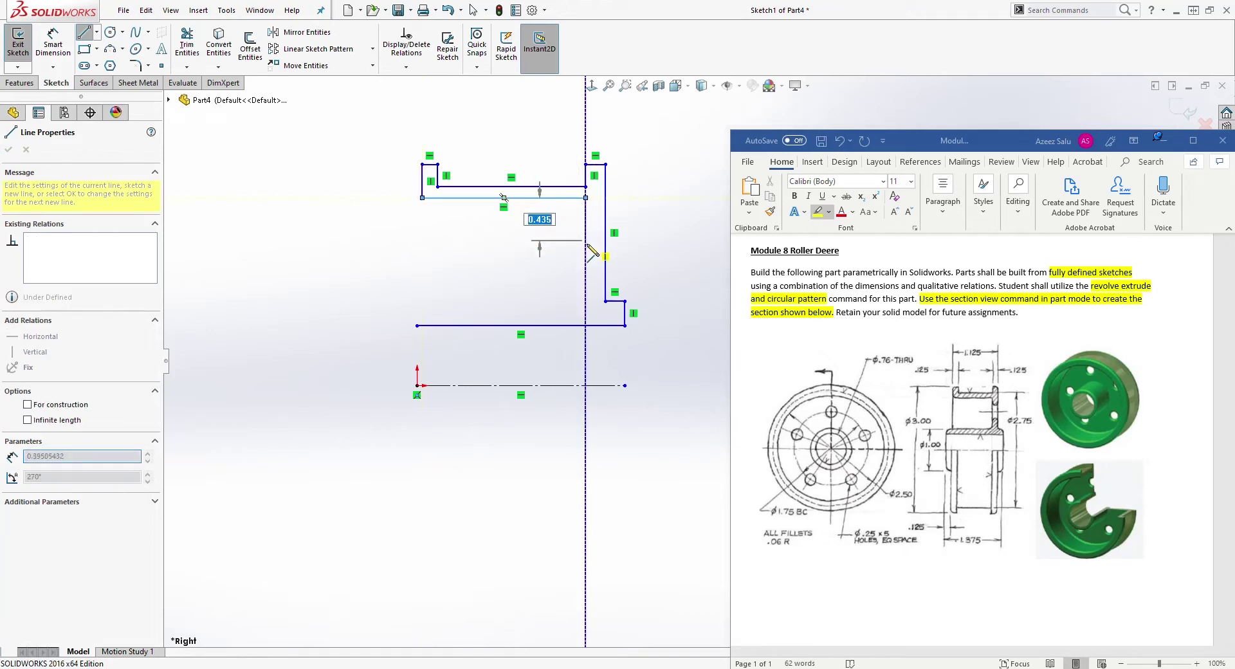
pyautogui.click(585, 301)
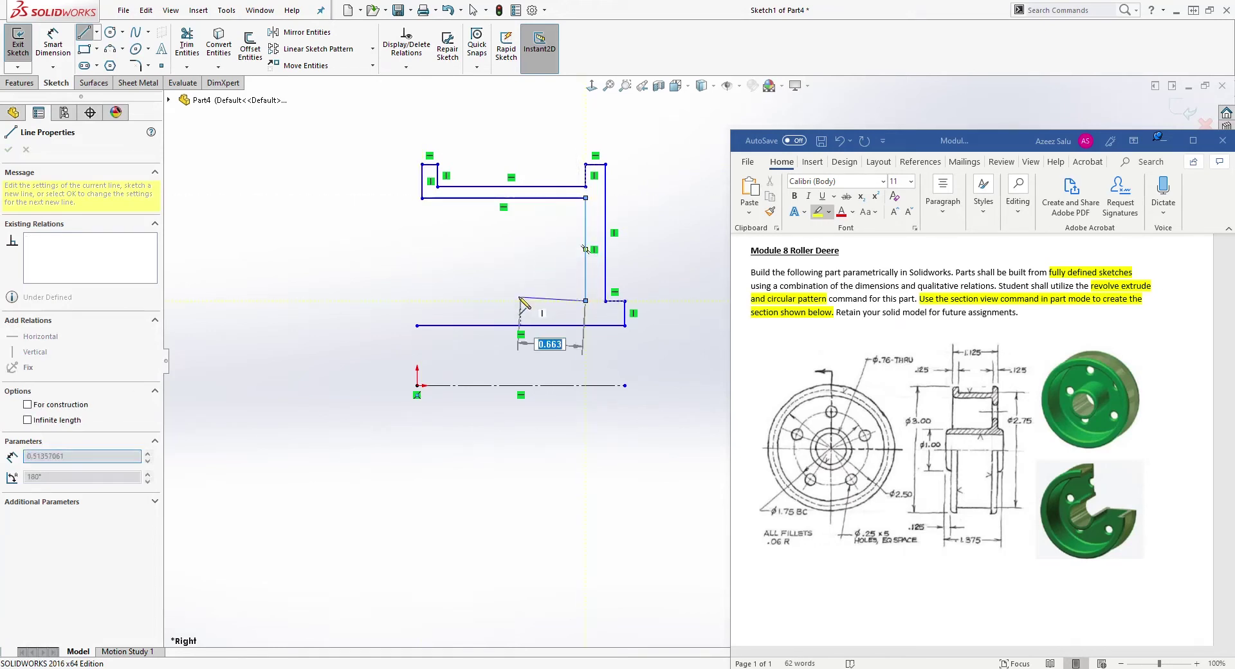
pyautogui.click(417, 301)
pyautogui.click(417, 325)
pyautogui.press('Escape')
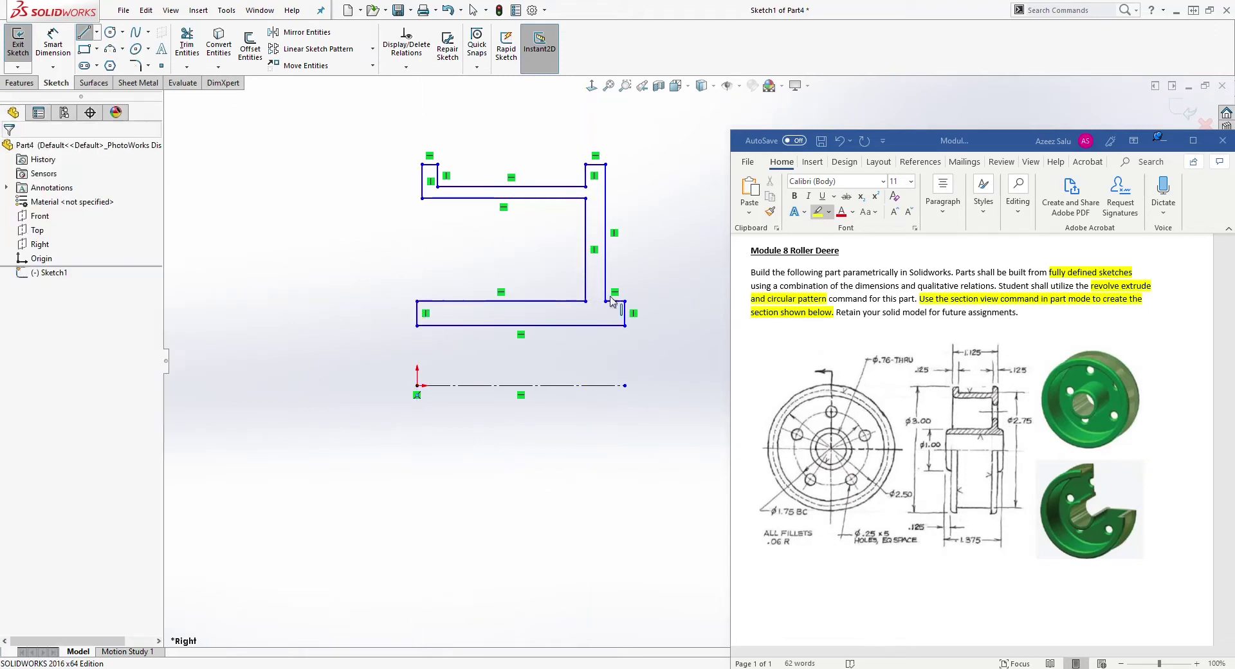
# Step: Add a horizontal relation between the two points where the web meets the hub
pyautogui.scroll(-2, 646, 300)
pyautogui.click(595, 188)
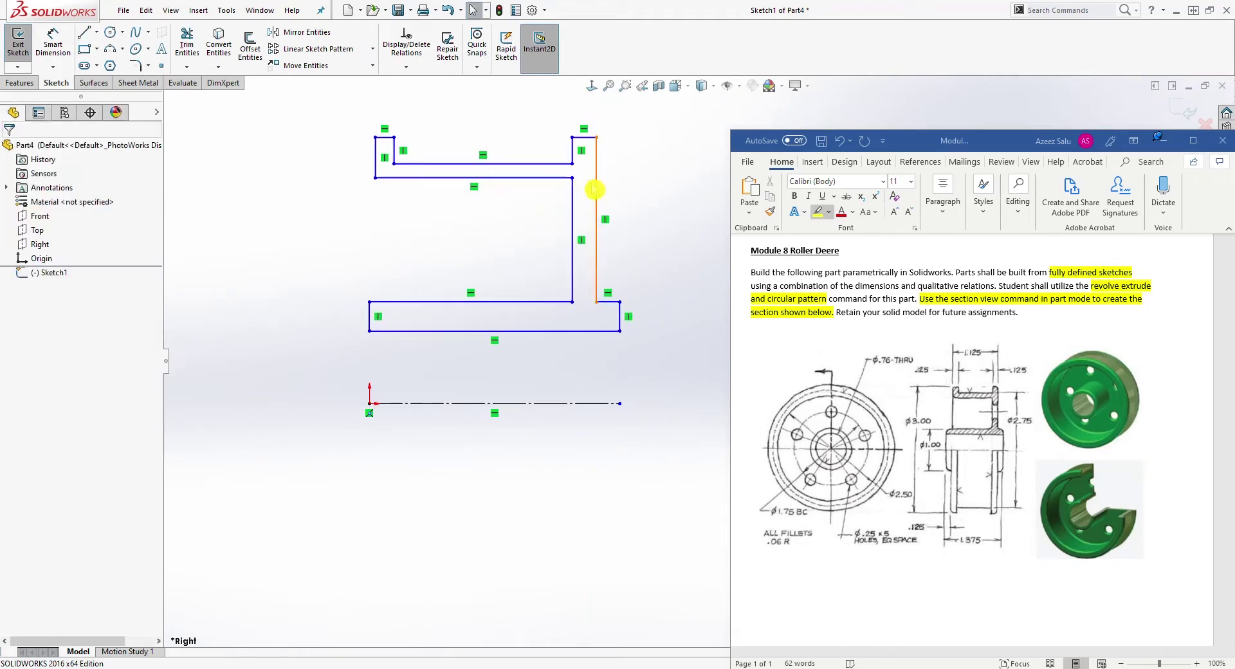
pyautogui.click(573, 302)
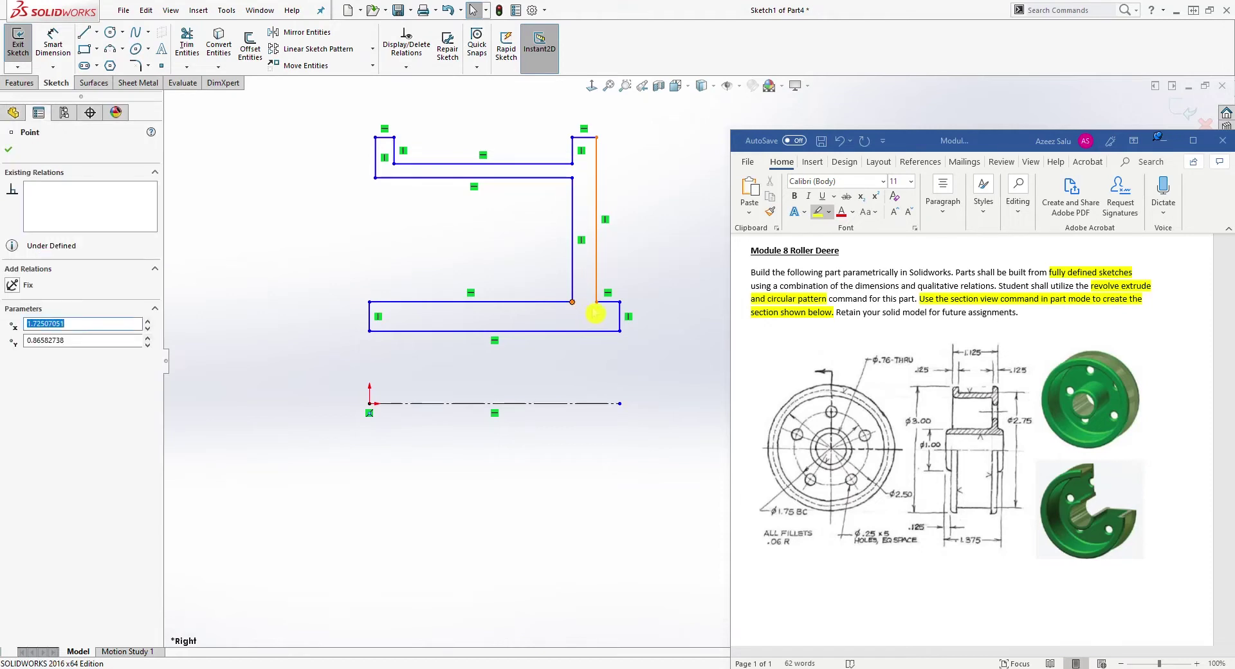
pyautogui.click(576, 308)
pyautogui.click(599, 311)
pyautogui.click(596, 302)
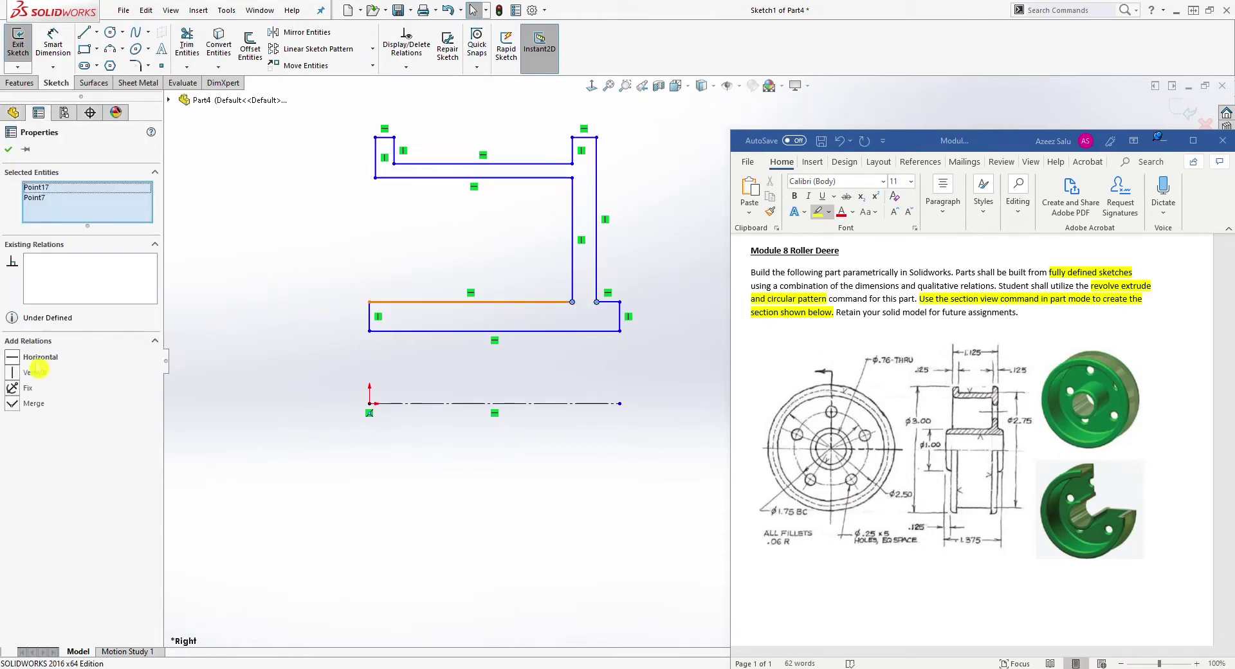
pyautogui.click(20, 359)
pyautogui.press('Escape')
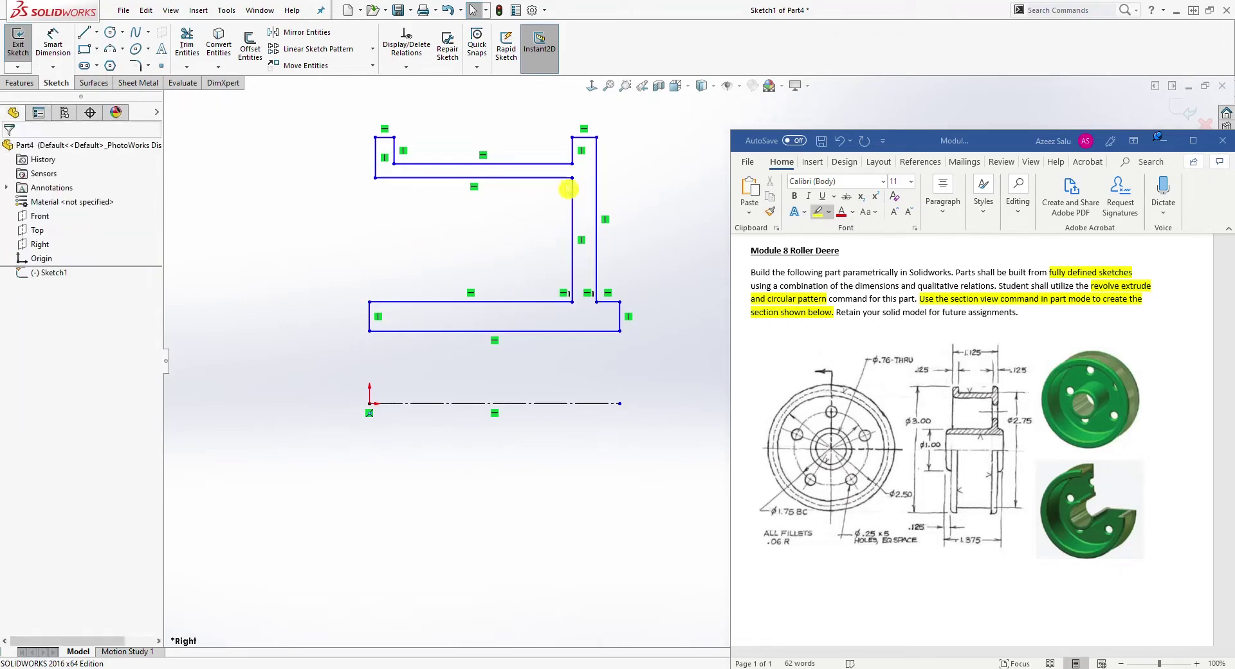
# Step: Make the rim lines' right endpoints vertical to each other and the two flanges' inner top corners horizontal
pyautogui.click(573, 163)
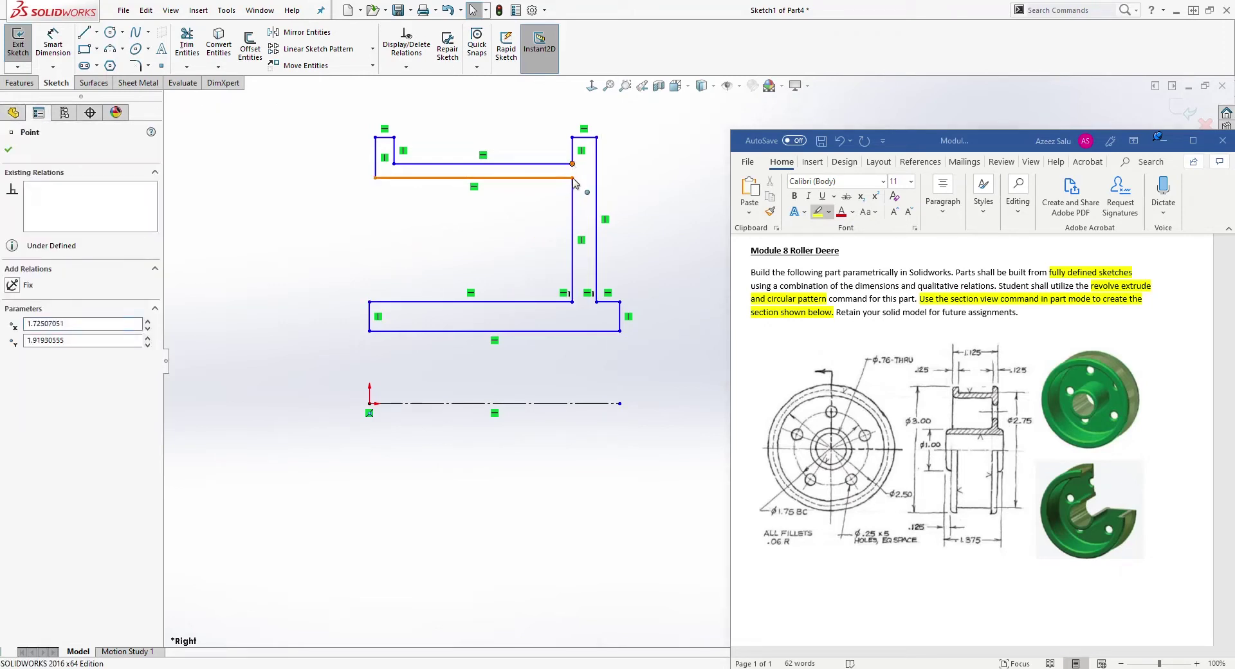
pyautogui.click(572, 178)
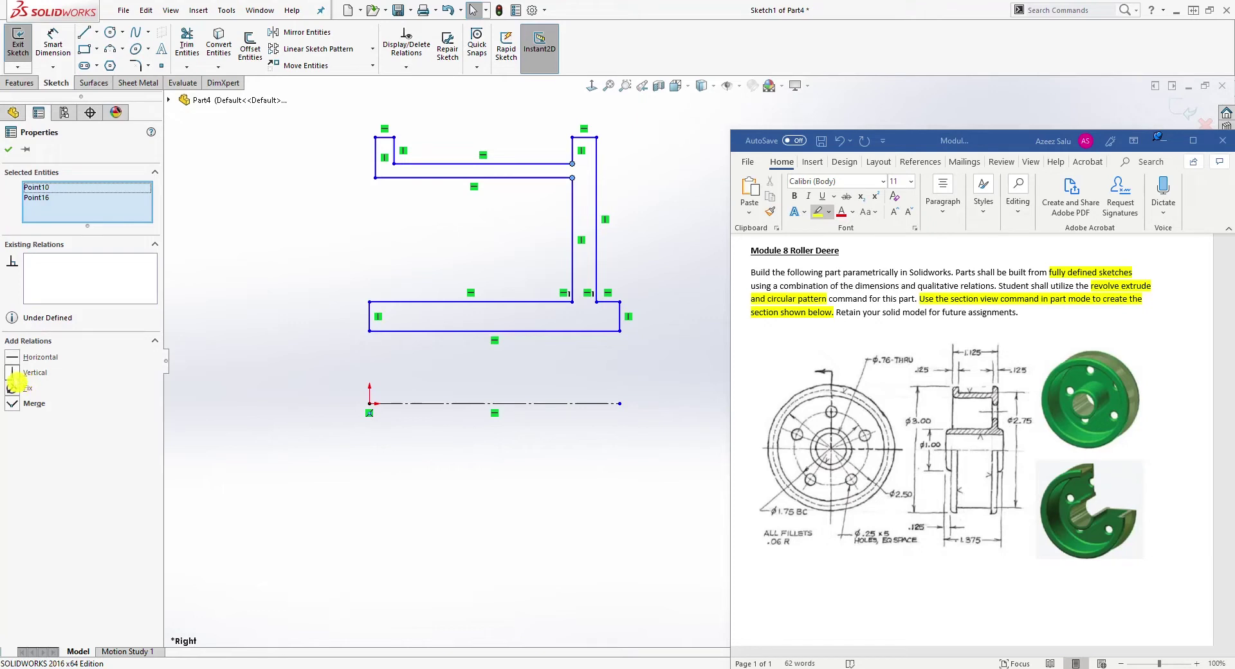
pyautogui.click(13, 372)
pyautogui.press('Escape')
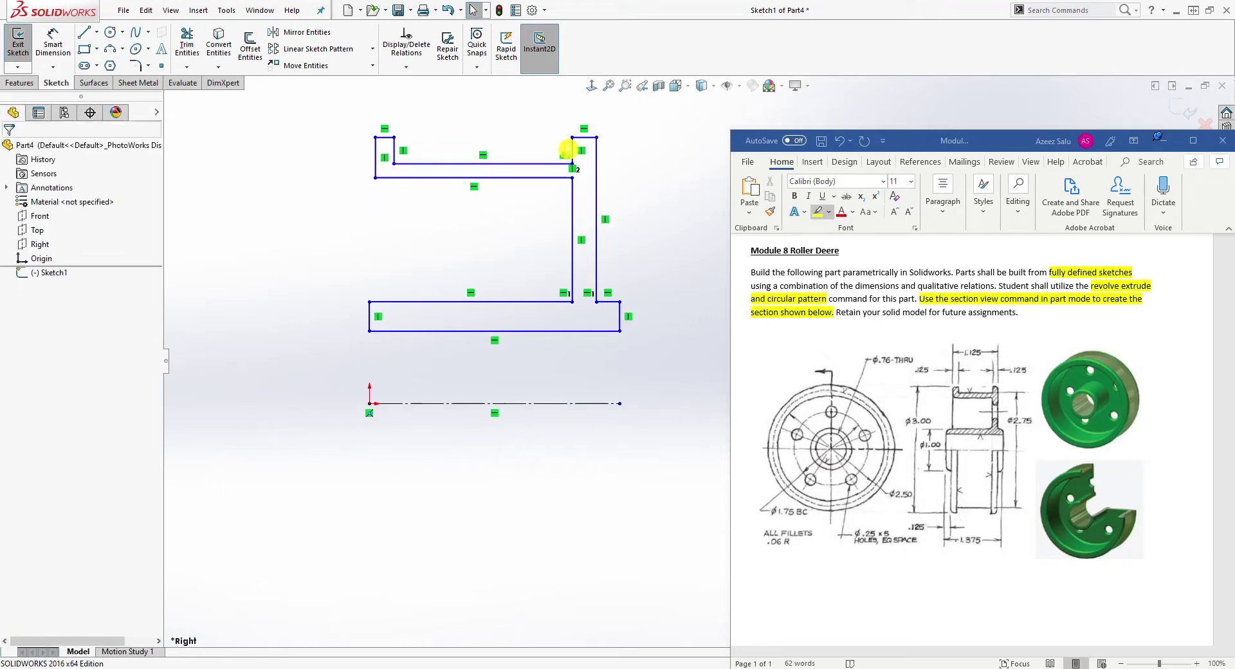
pyautogui.click(573, 137)
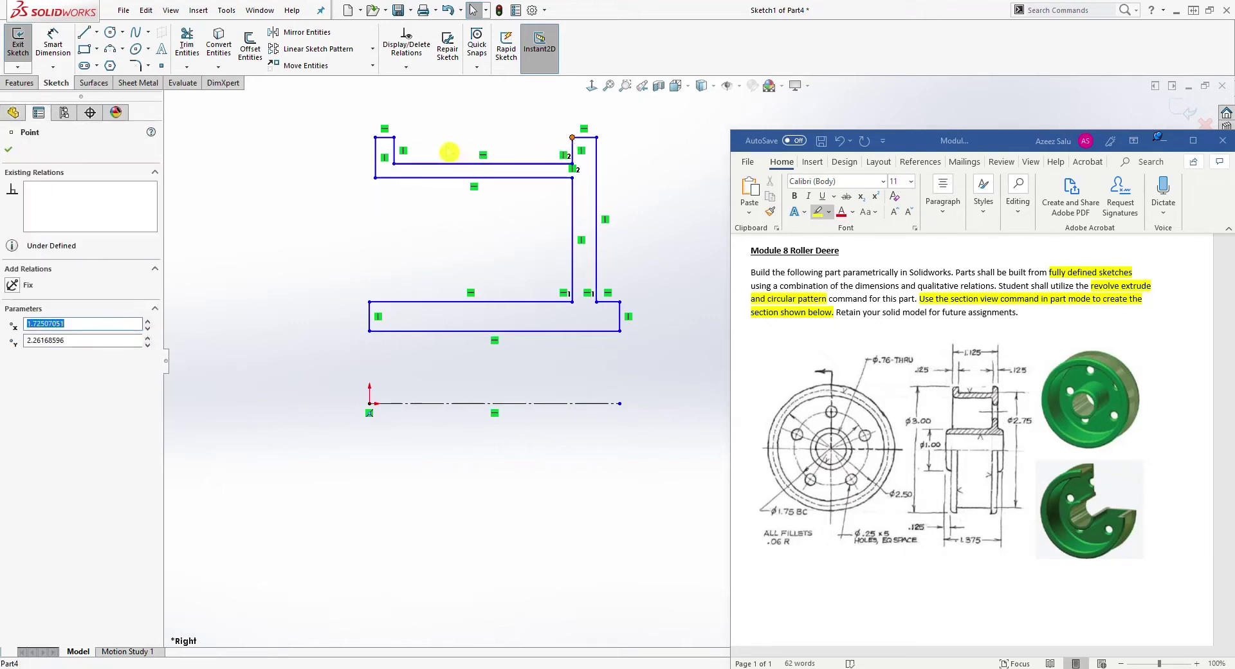
pyautogui.keyDown('ctrl'); pyautogui.click(394, 138); pyautogui.keyUp('ctrl')
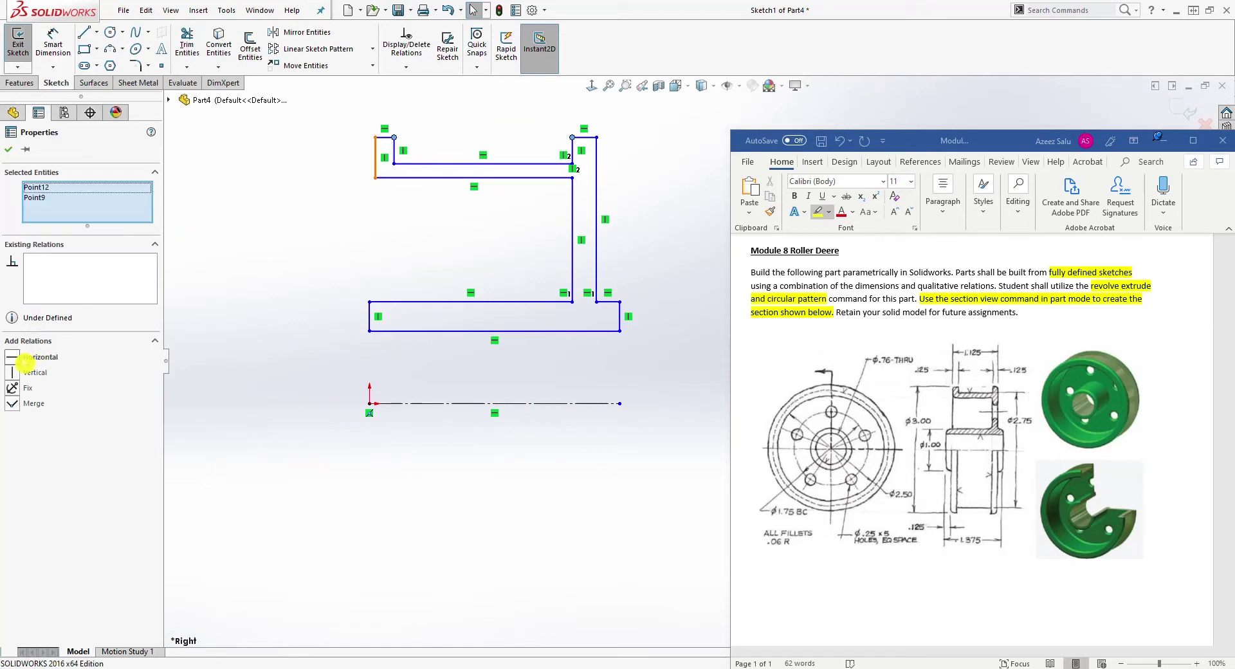
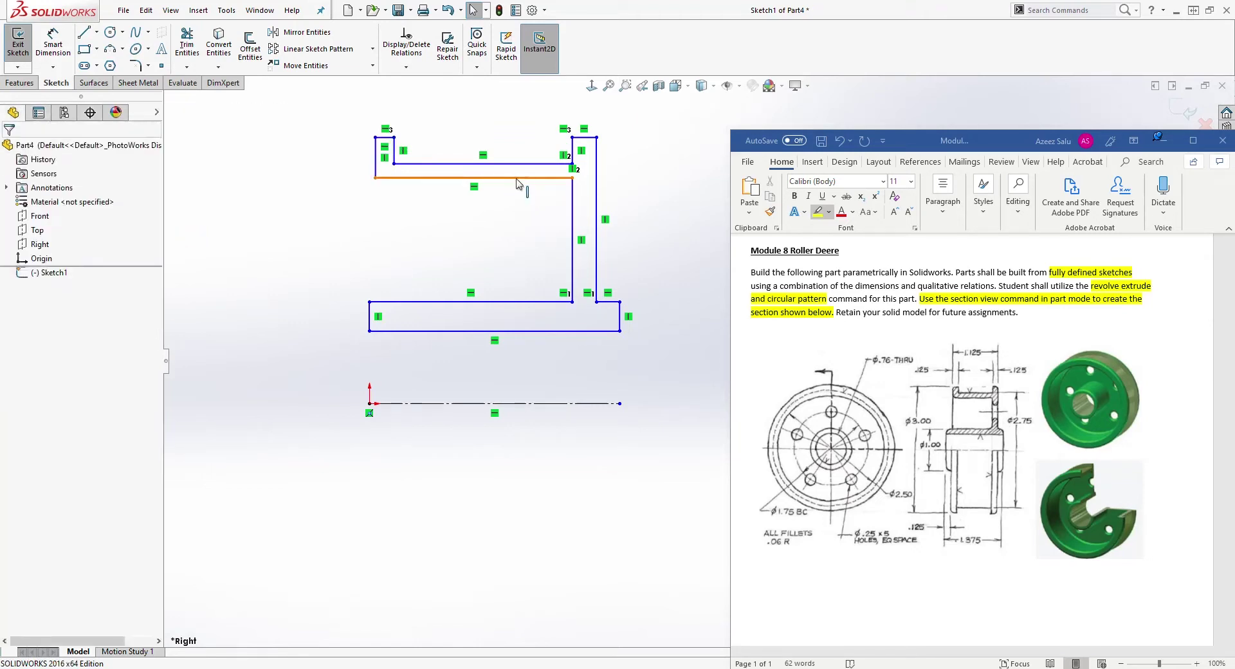
# Step: Move the rim's inner line slightly down and the left flange's outer side slightly to the right
pyautogui.moveTo(524, 187); pyautogui.dragTo(469, 193)
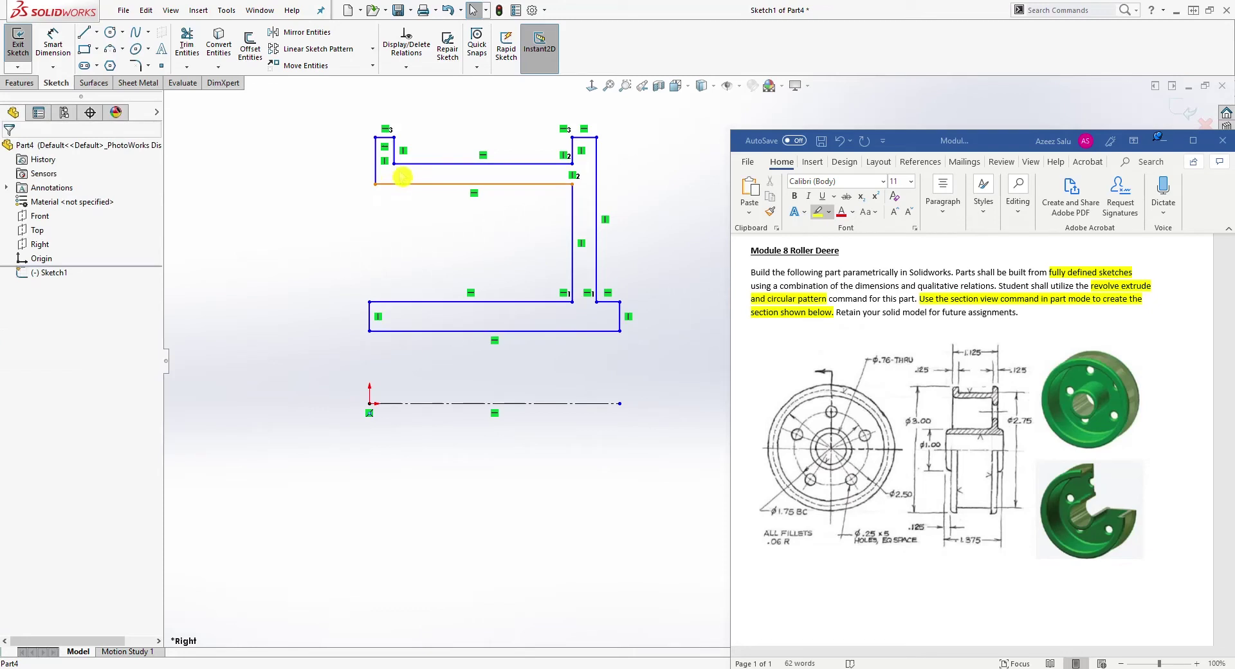
pyautogui.moveTo(377, 160); pyautogui.dragTo(394, 157)
pyautogui.click(495, 237)
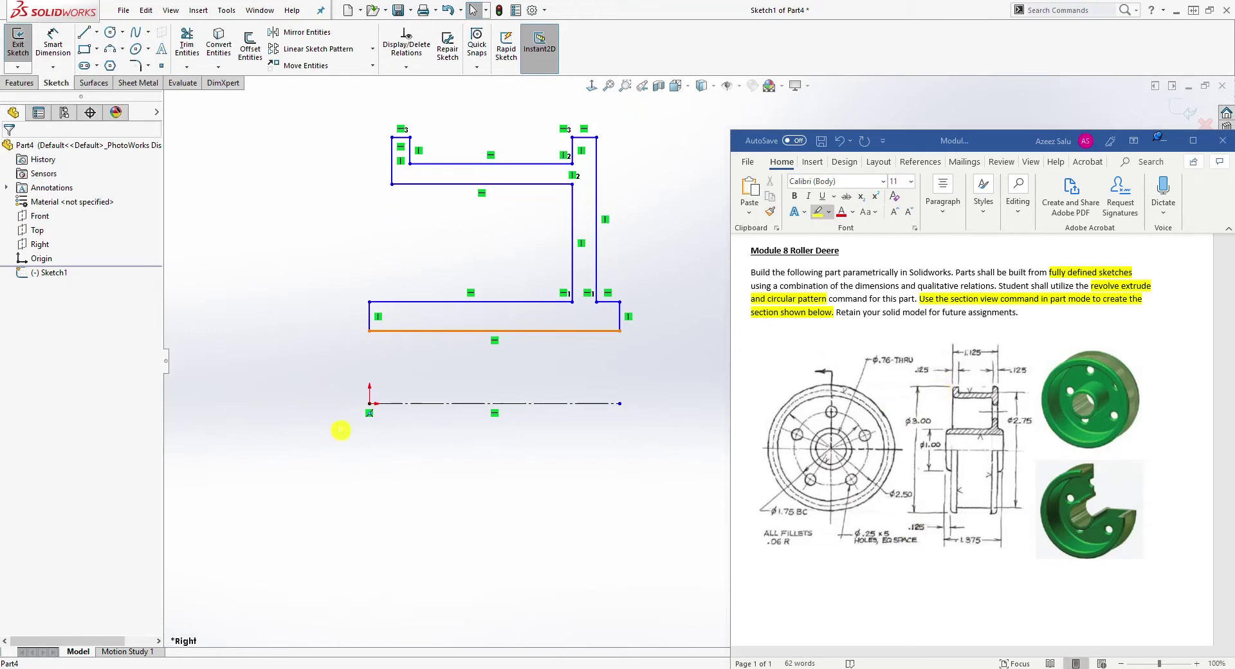
# Step: Dimension the left flange's top edge about the centerline as a doubled diameter of 3 in
pyautogui.click(54, 37)
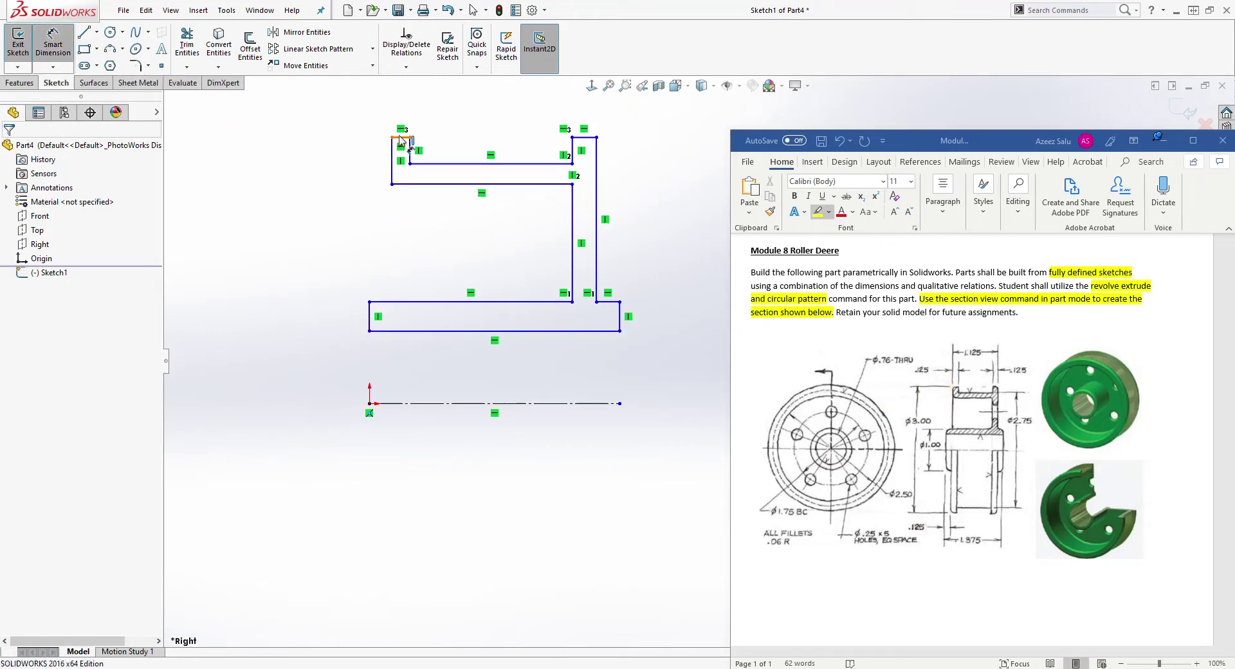
pyautogui.click(399, 138)
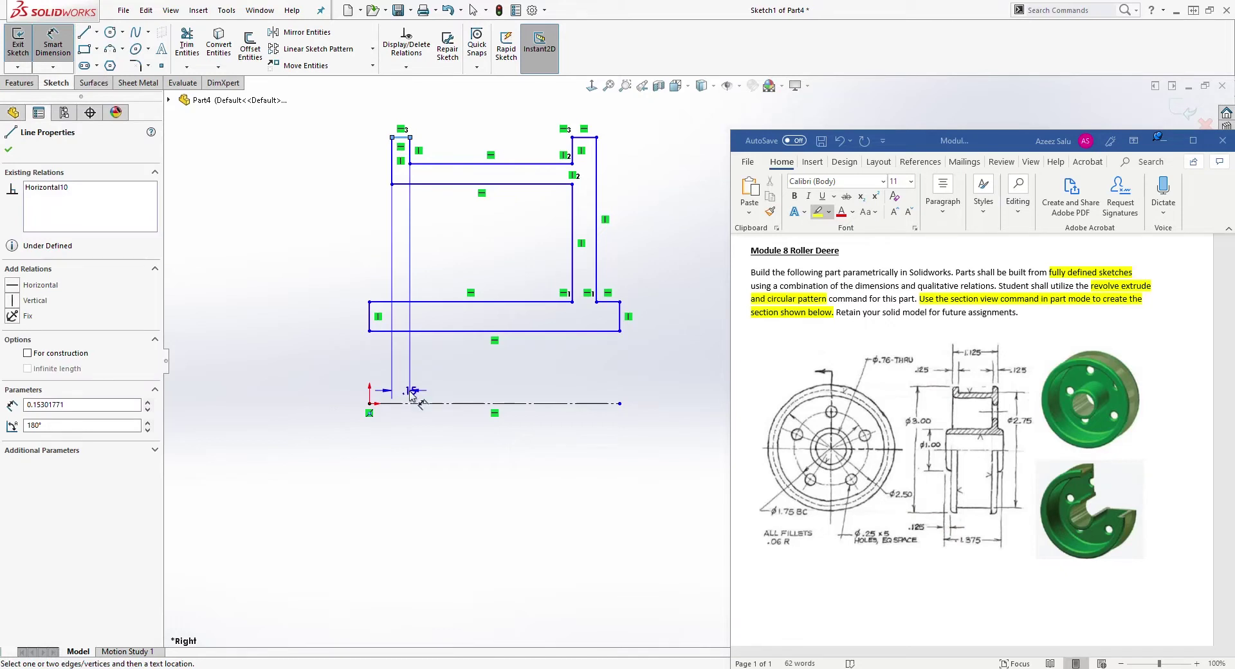
pyautogui.click(412, 401)
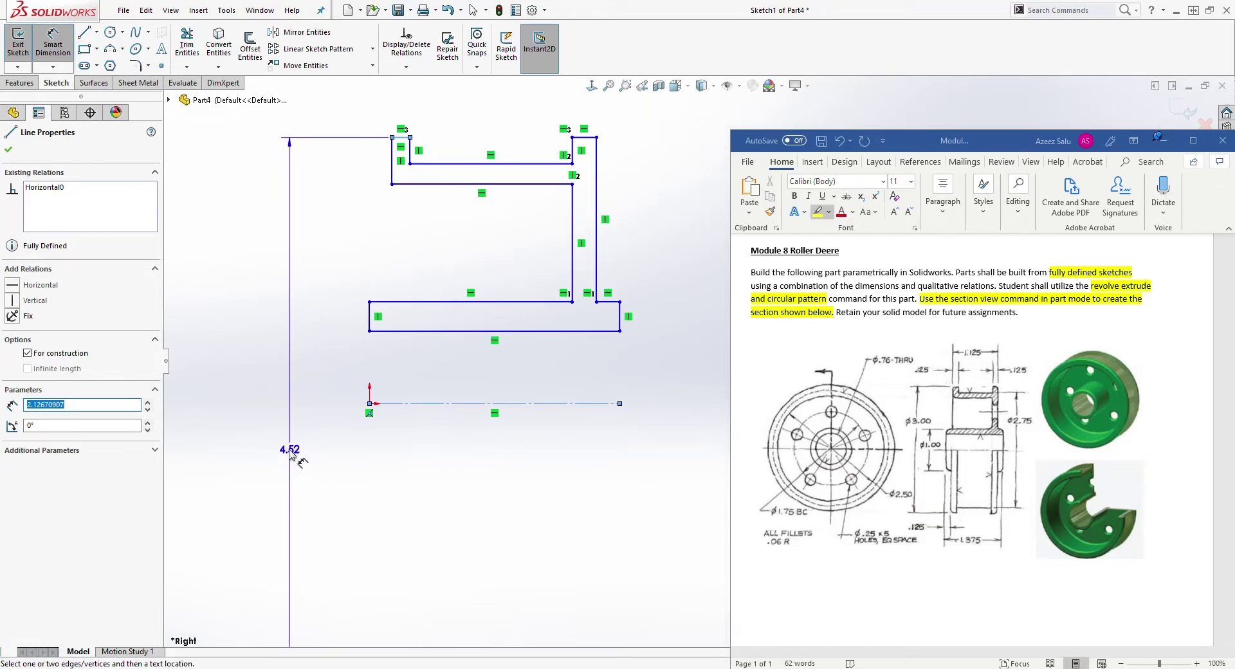
pyautogui.click(277, 438)
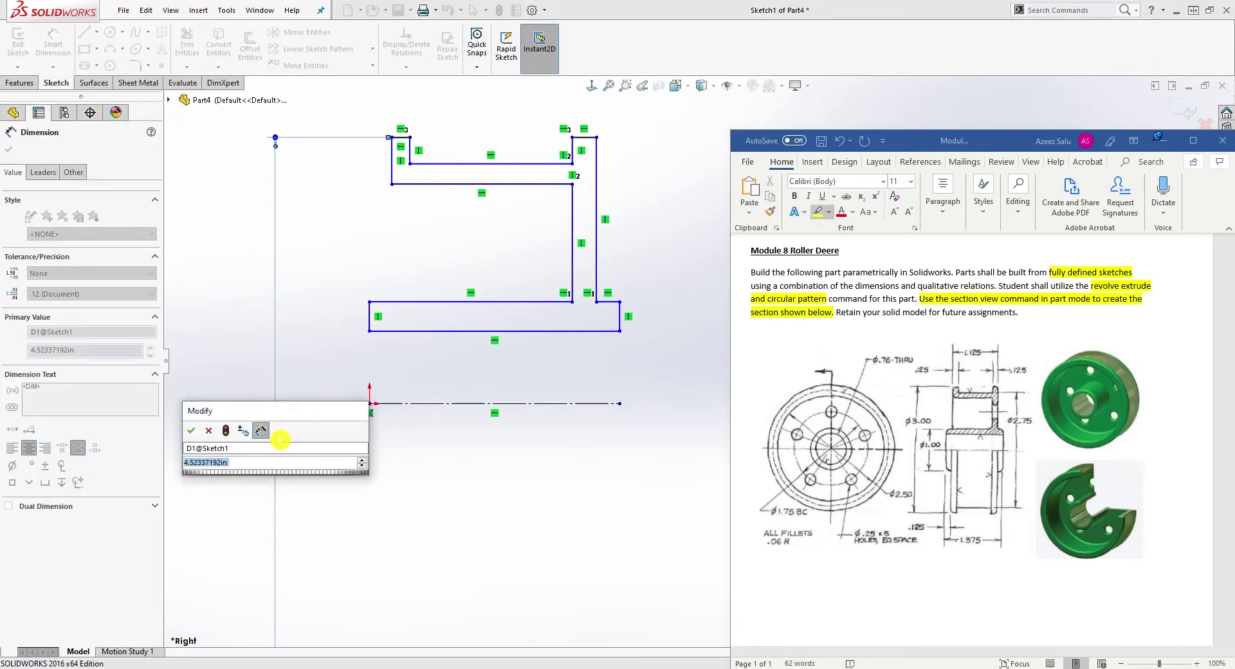
pyautogui.write('3')
pyautogui.press('Return')
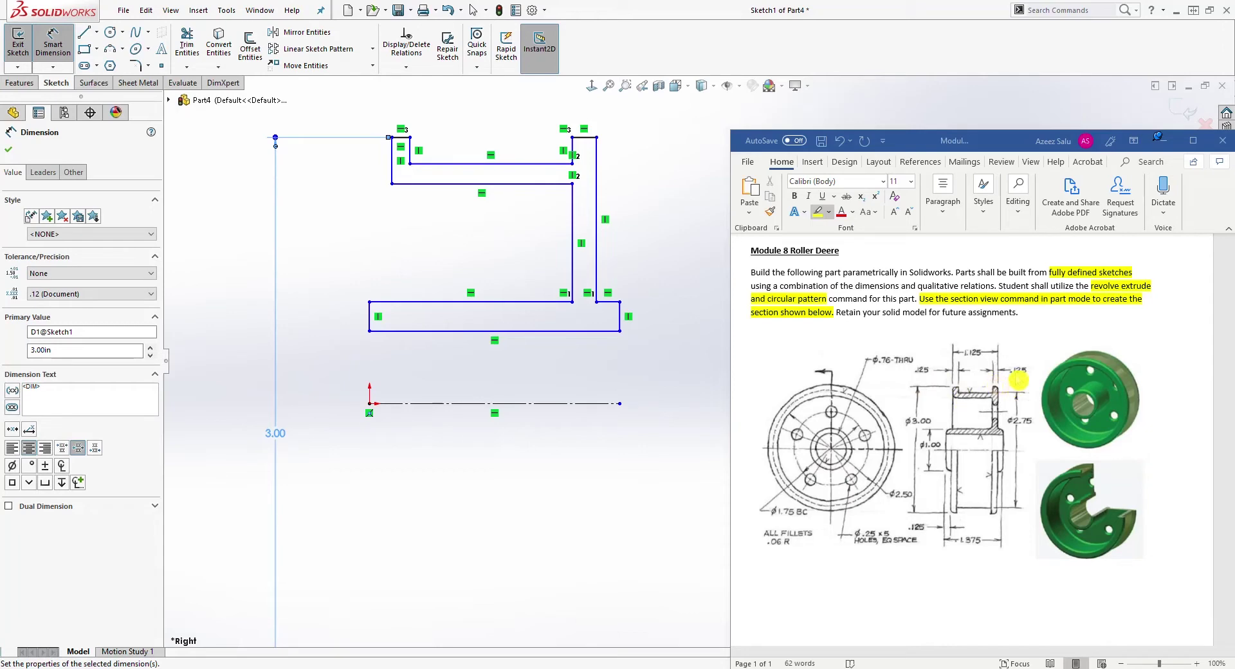
# Step: Dimension the widths of the left and right flange tops at 0.125 in each
pyautogui.scroll(-1, 436, 136)
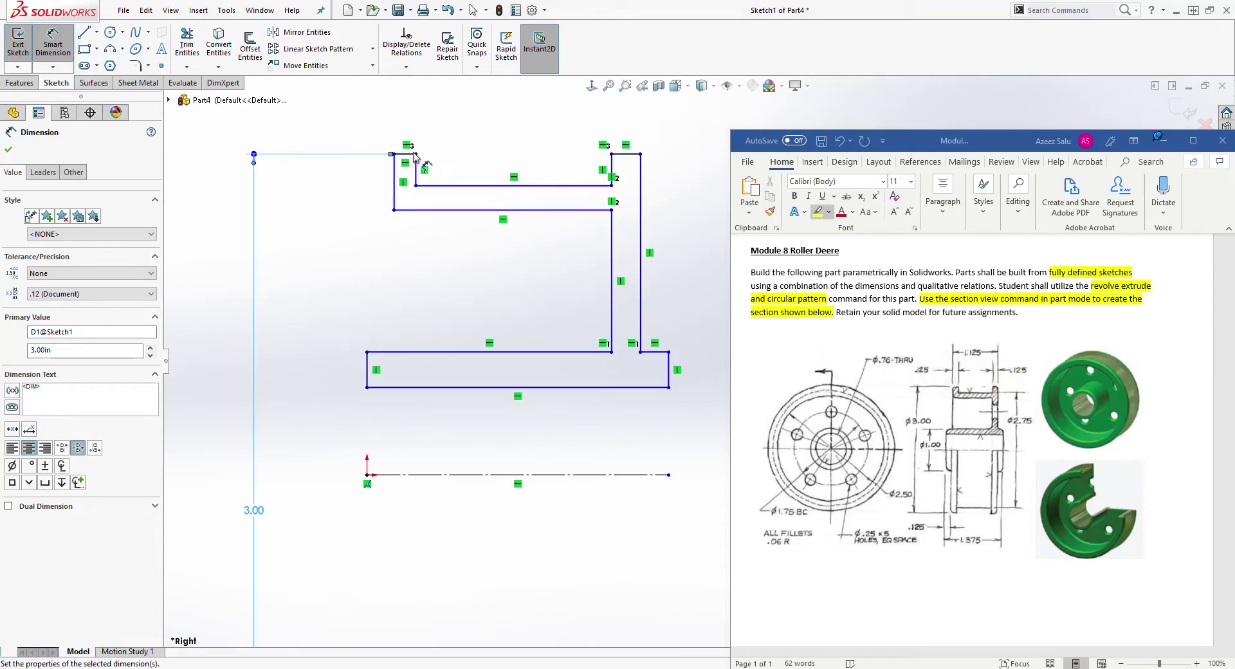
pyautogui.click(411, 154)
pyautogui.click(409, 129)
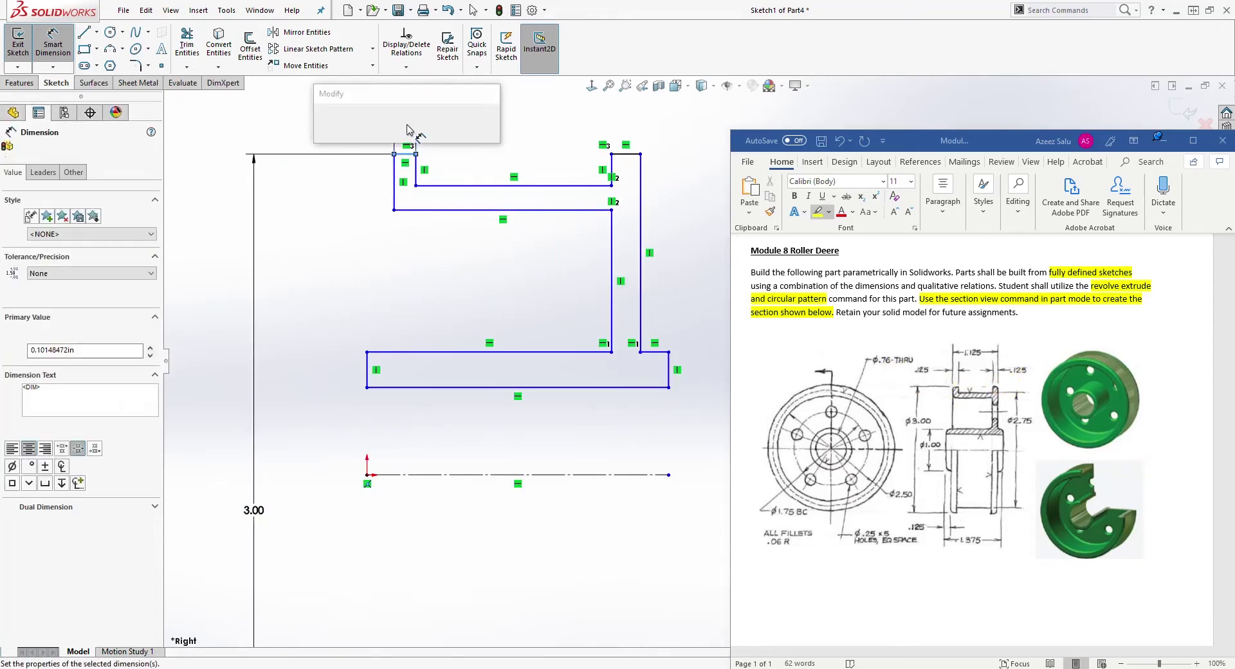
pyautogui.write('.125')
pyautogui.press('Return')
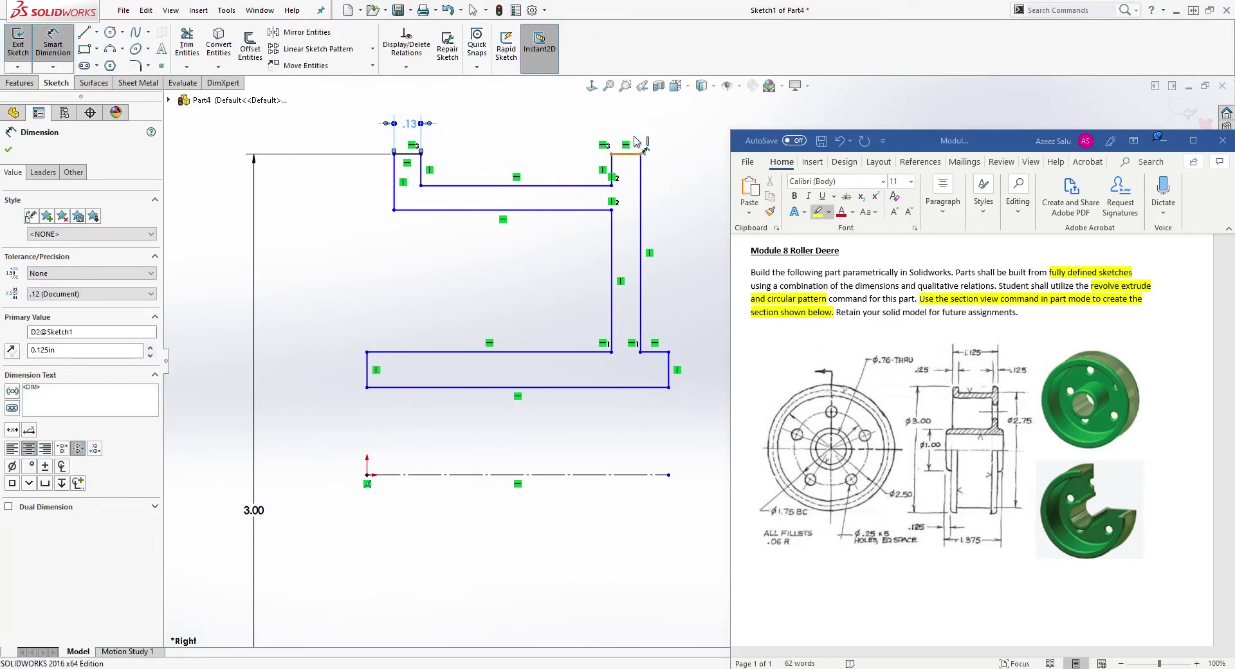
pyautogui.click(628, 155)
pyautogui.click(657, 132)
pyautogui.press('Return')
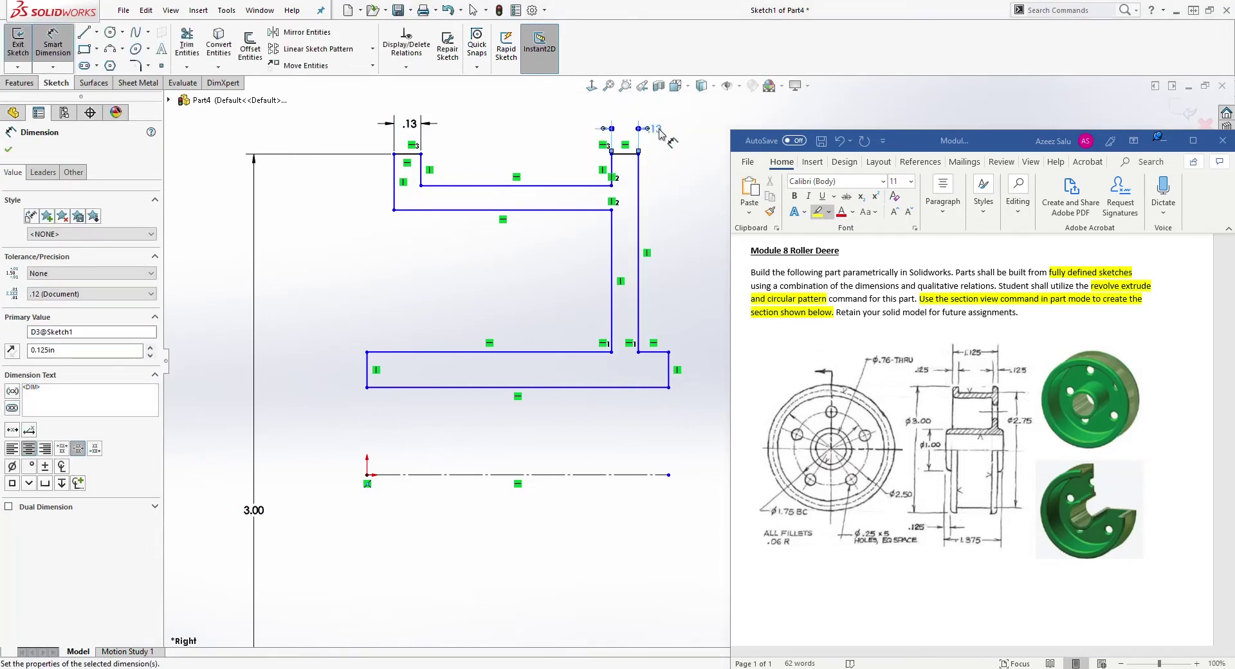
pyautogui.press('Escape')
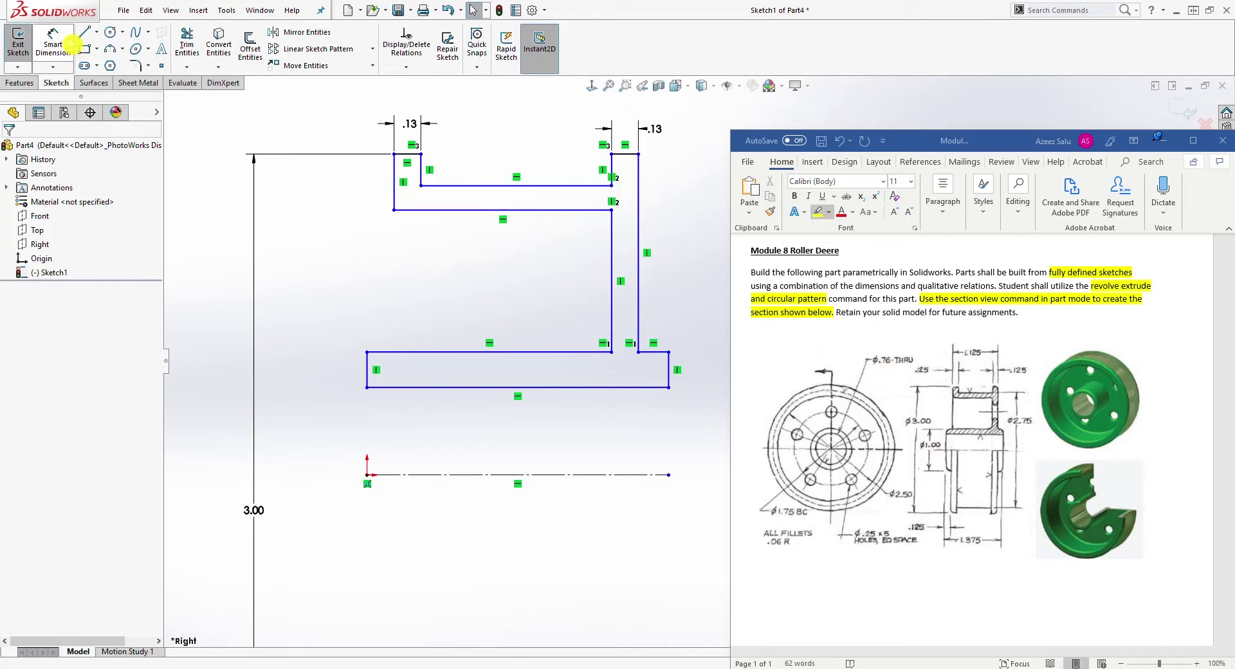
# Step: Dimension the hub's lower line about the centerline as a doubled bore diameter of 0.76 in
pyautogui.click(53, 43)
pyautogui.click(434, 388)
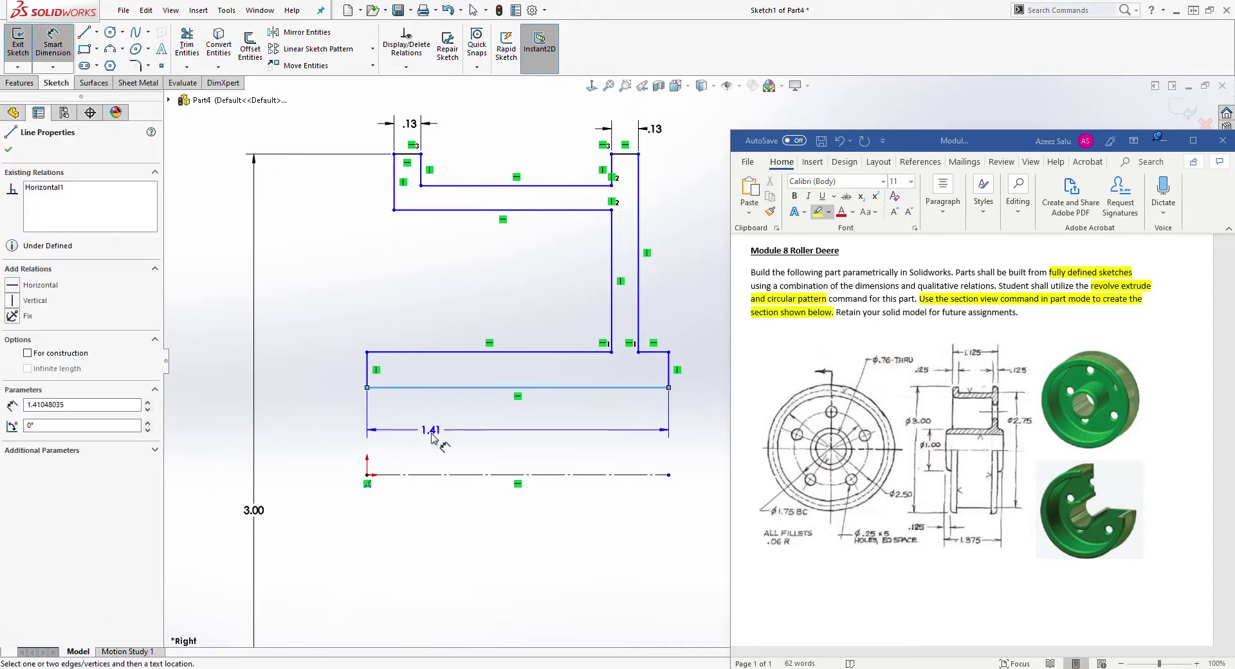
pyautogui.click(441, 474)
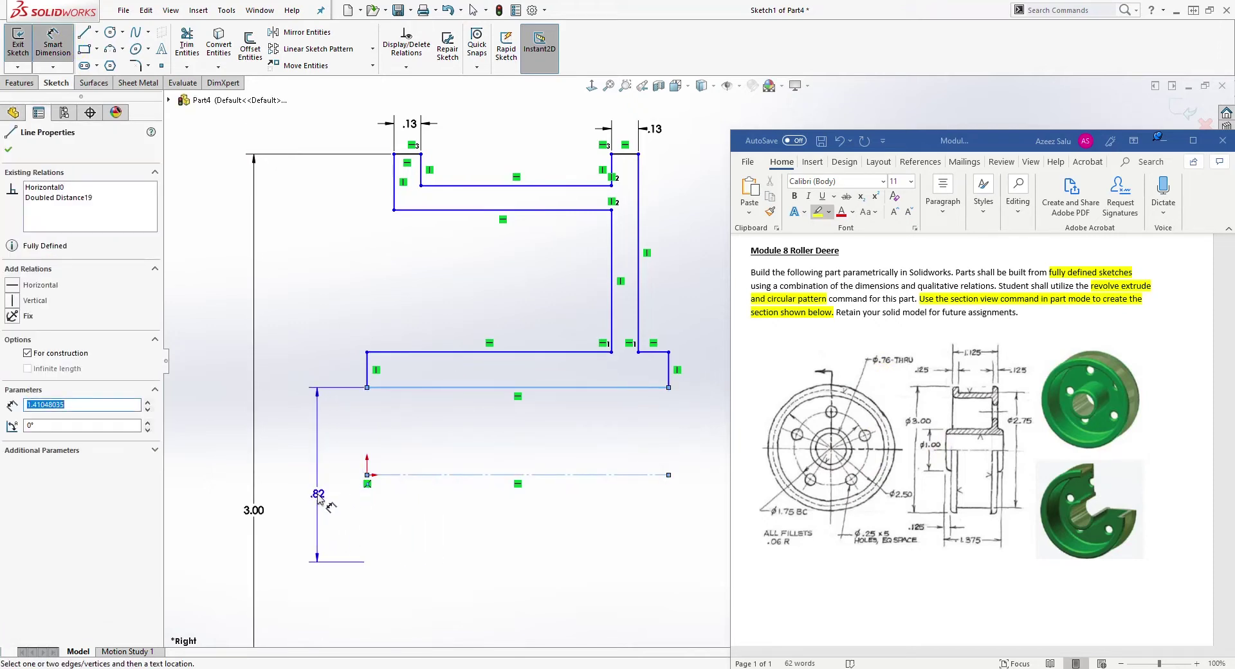
pyautogui.click(318, 488)
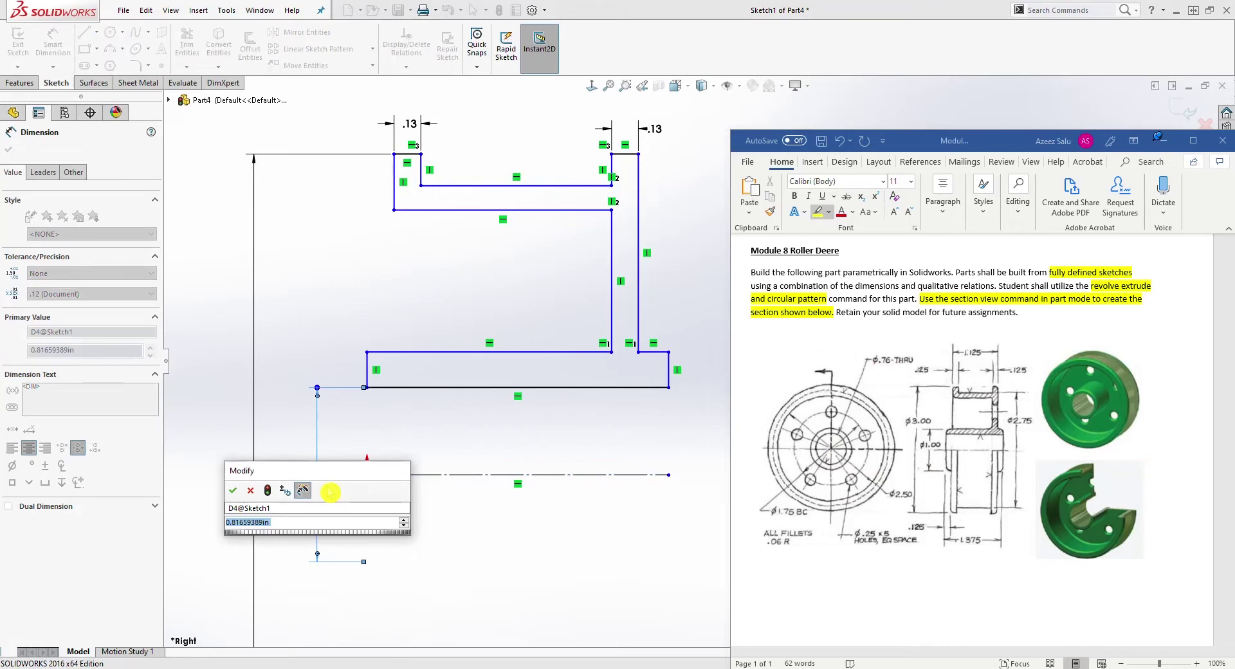
pyautogui.write('.76')
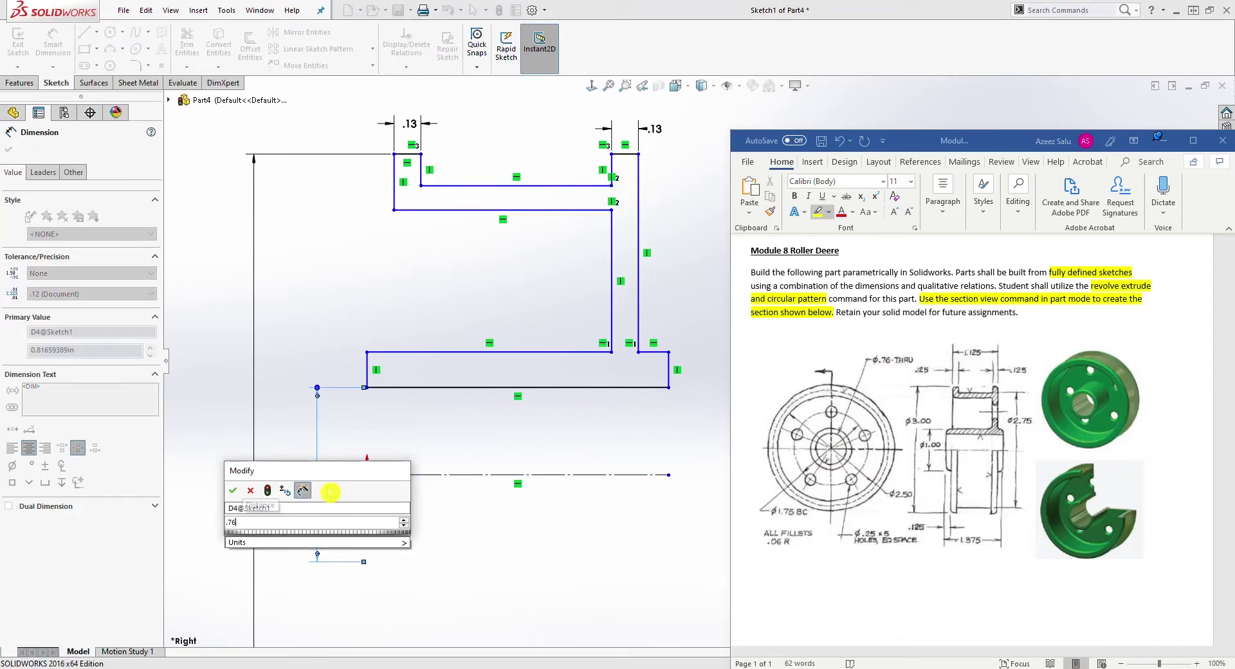
pyautogui.press('Return')
pyautogui.click(482, 388)
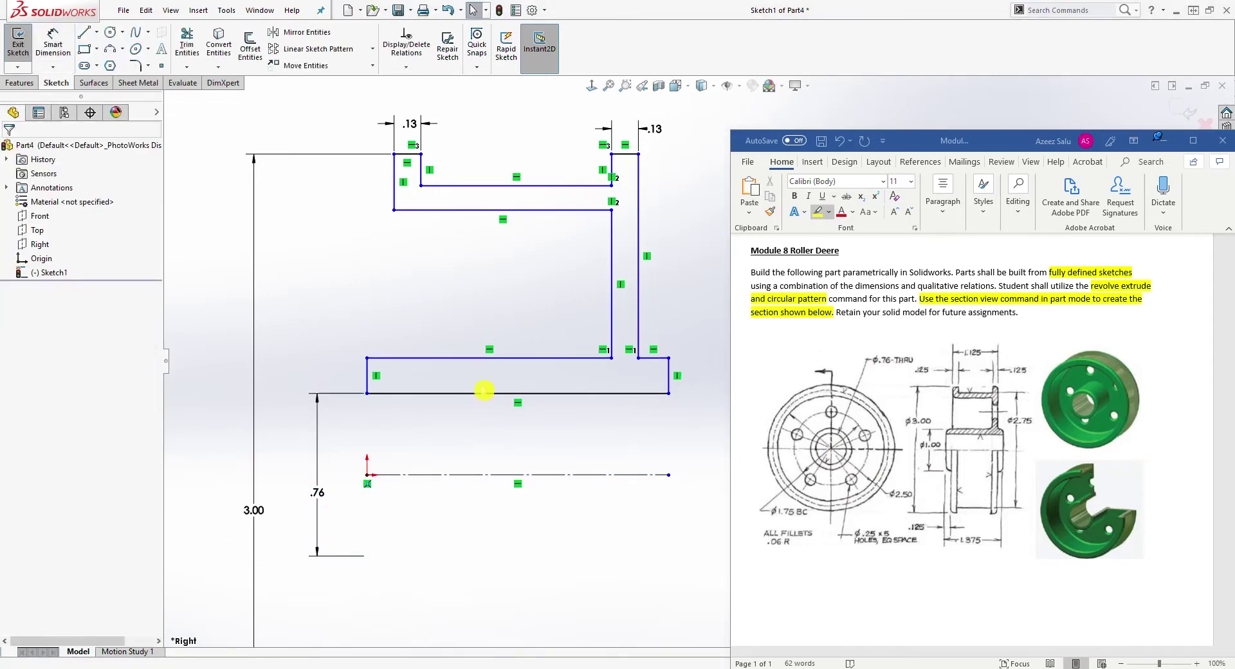
# Step: Add a vertical relation between the hub's lower-left corner and the origin
pyautogui.click(369, 397)
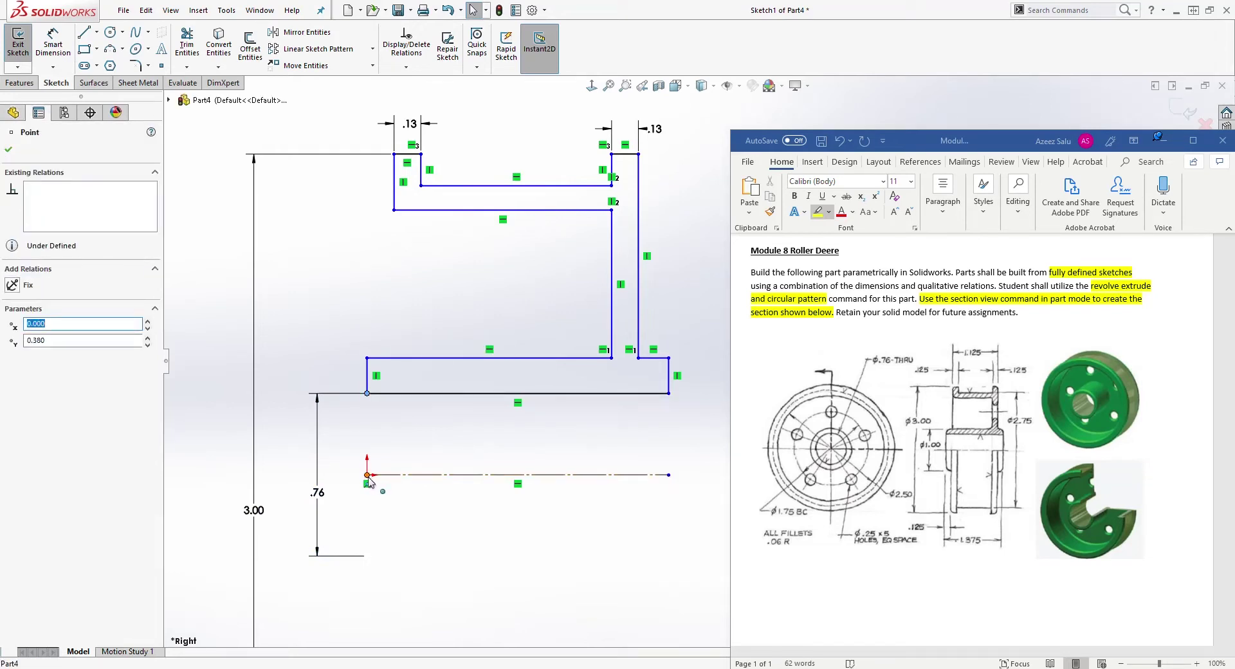
pyautogui.keyDown('ctrl'); pyautogui.click(367, 476); pyautogui.keyUp('ctrl')
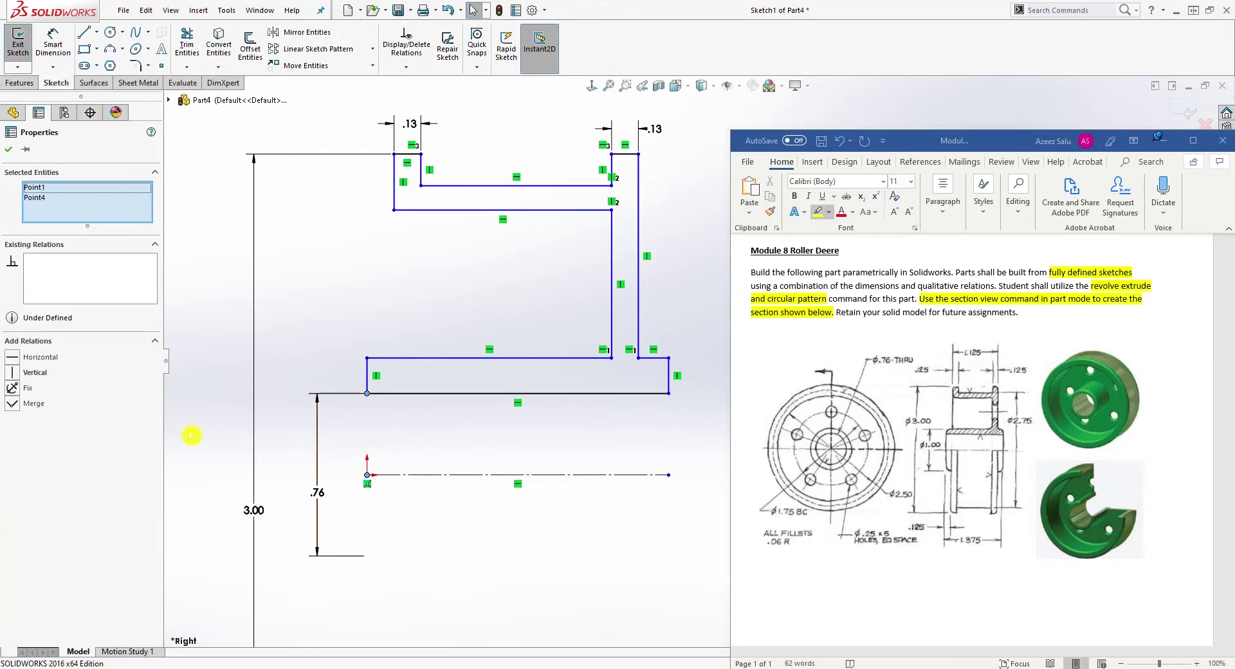
pyautogui.click(12, 372)
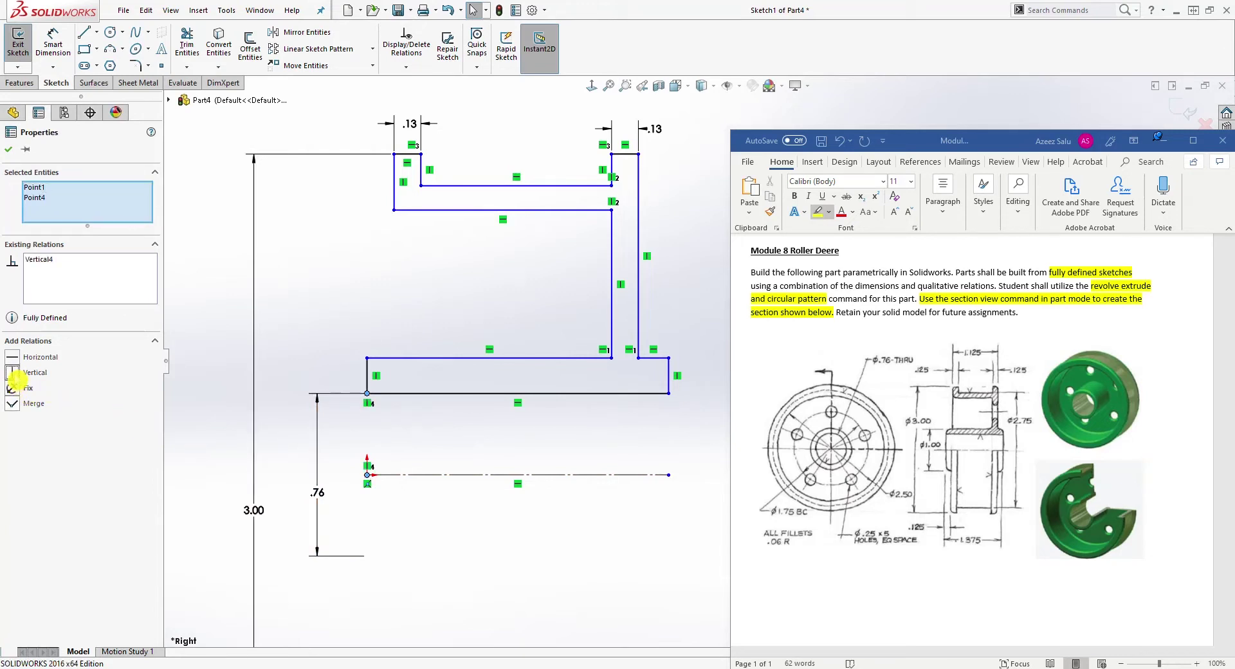
pyautogui.click(504, 335)
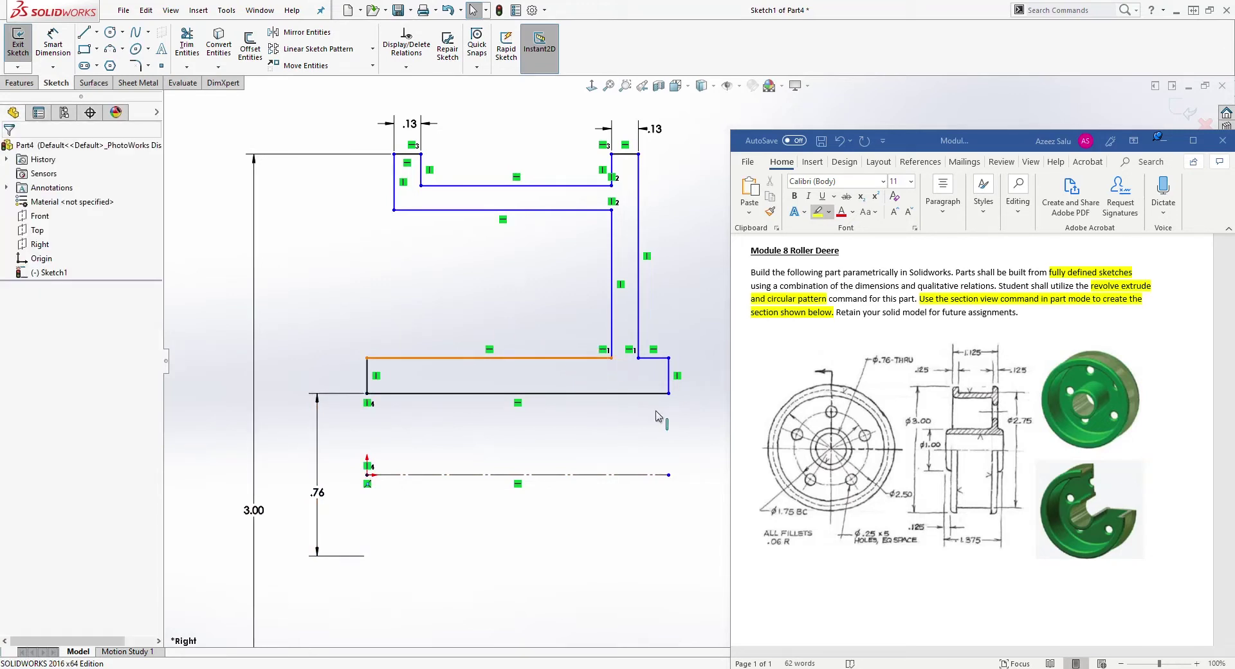
# Step: Add a vertical relation between the hub's lower-right corner and the centerline's right endpoint
pyautogui.click(669, 393)
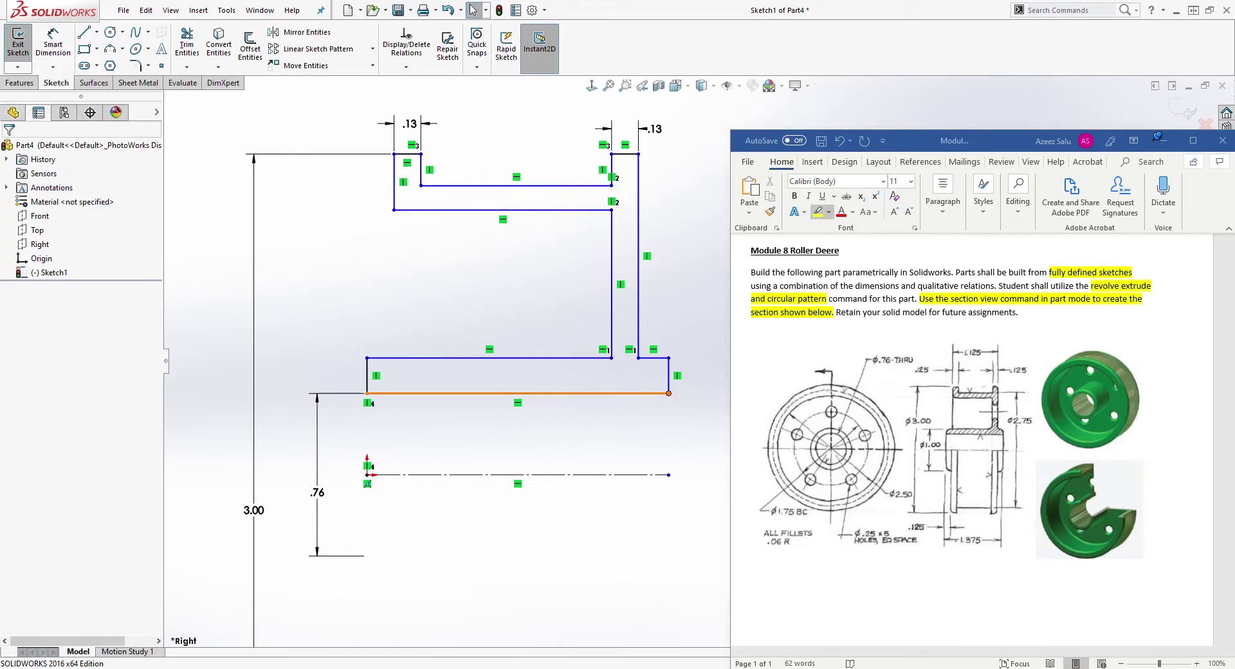
pyautogui.keyDown('ctrl'); pyautogui.click(668, 475); pyautogui.keyUp('ctrl')
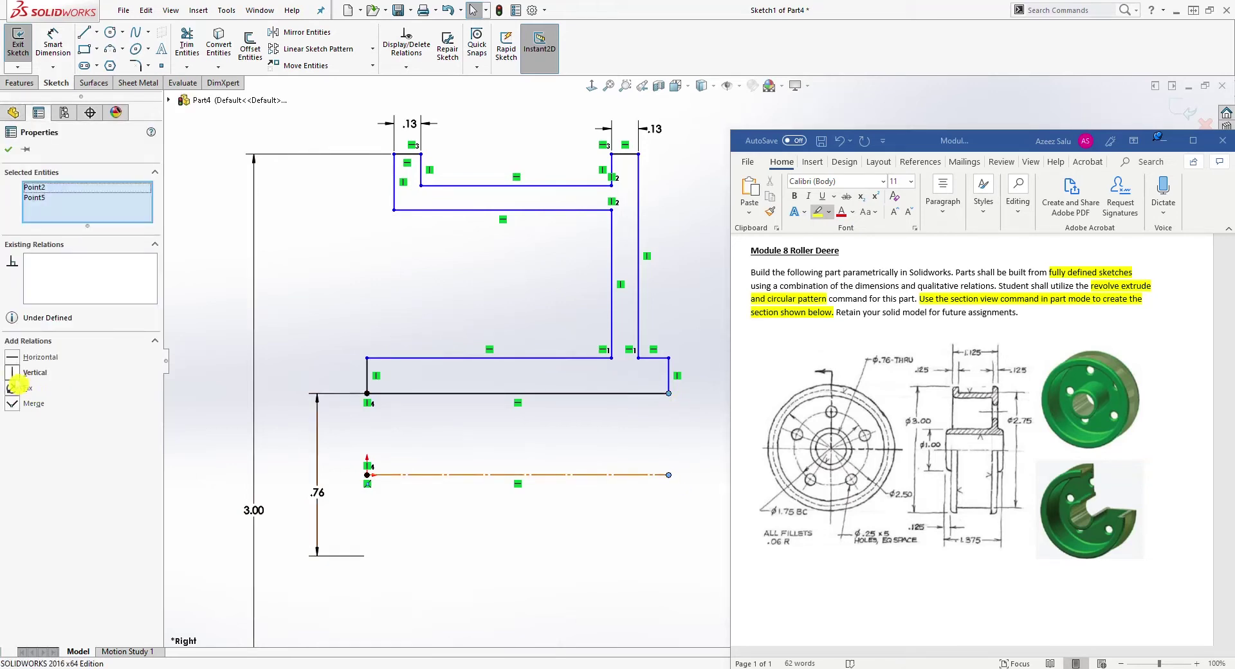
pyautogui.click(26, 373)
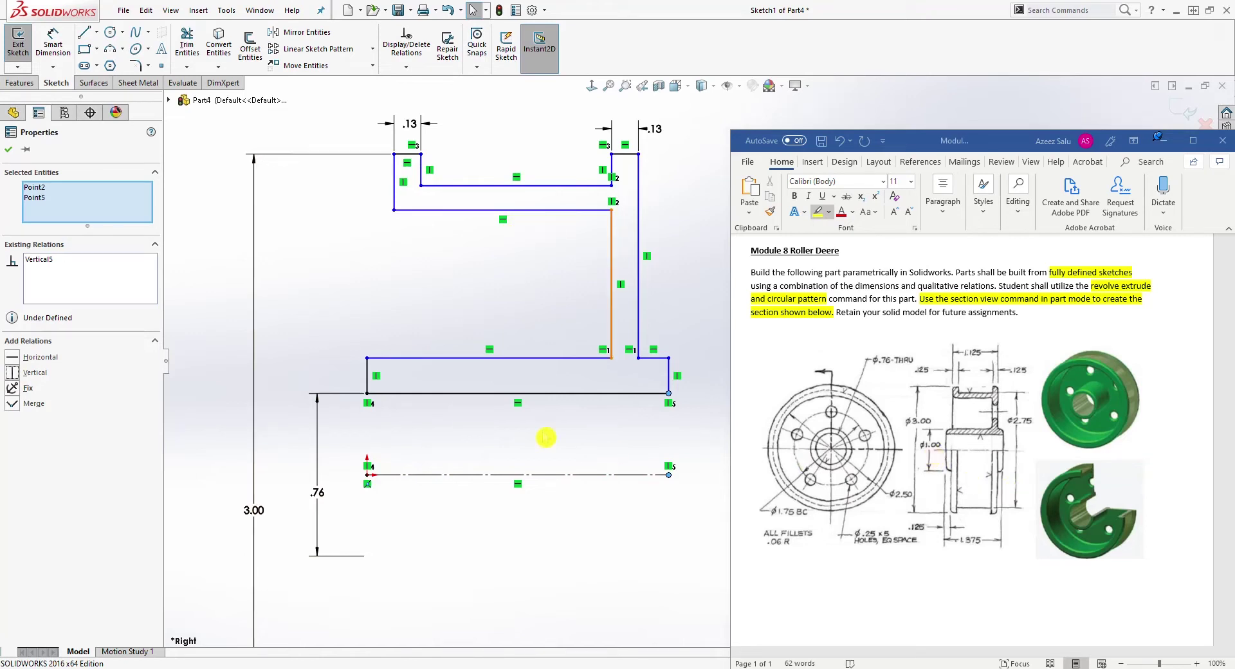
# Step: Dimension the hub's upper line about the centerline as a doubled outer diameter of 1 in
pyautogui.click(52, 40)
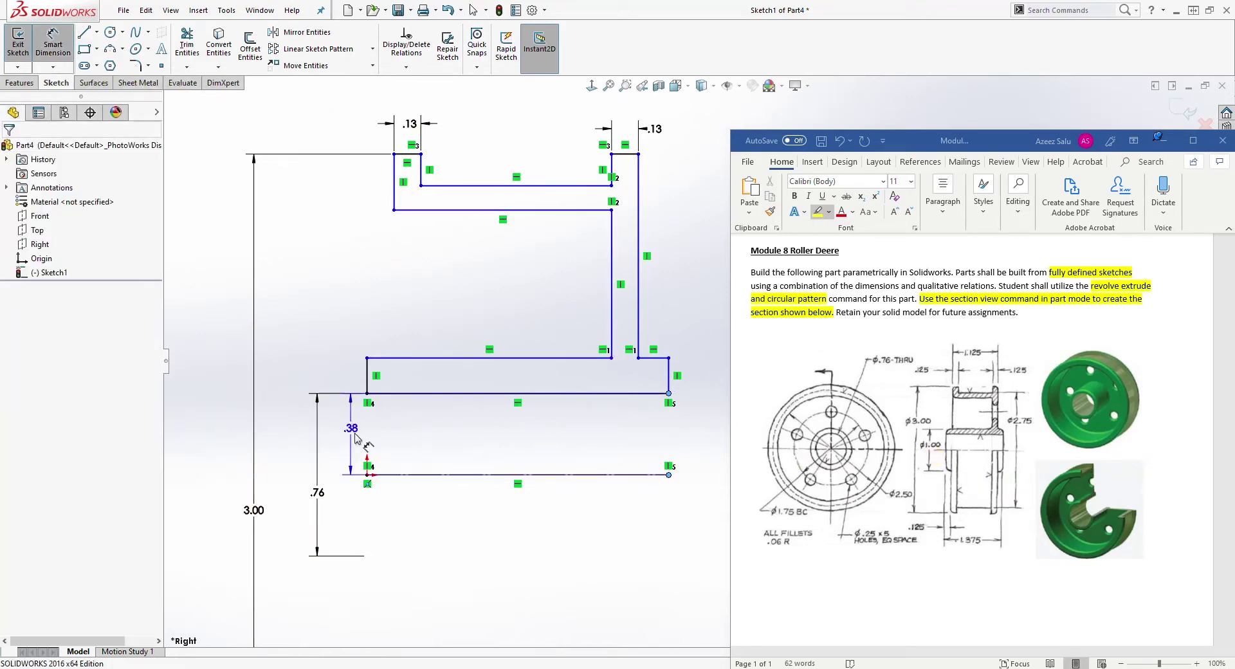
pyautogui.press('Escape')
pyautogui.click(64, 52)
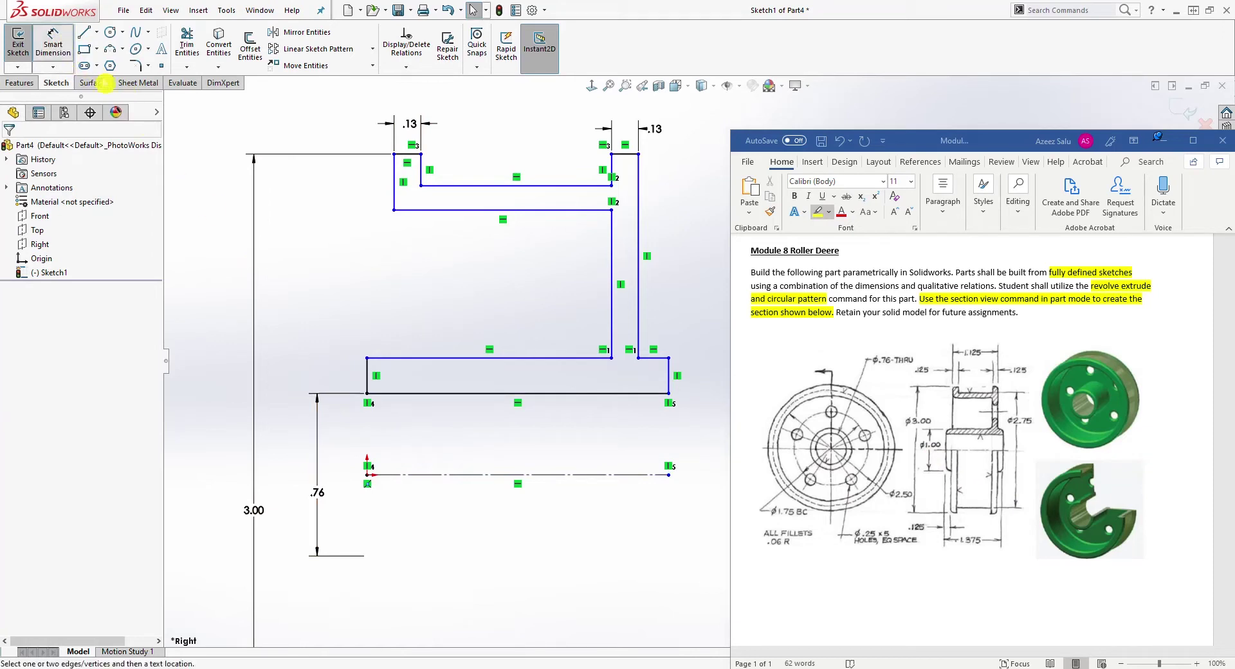
pyautogui.click(415, 358)
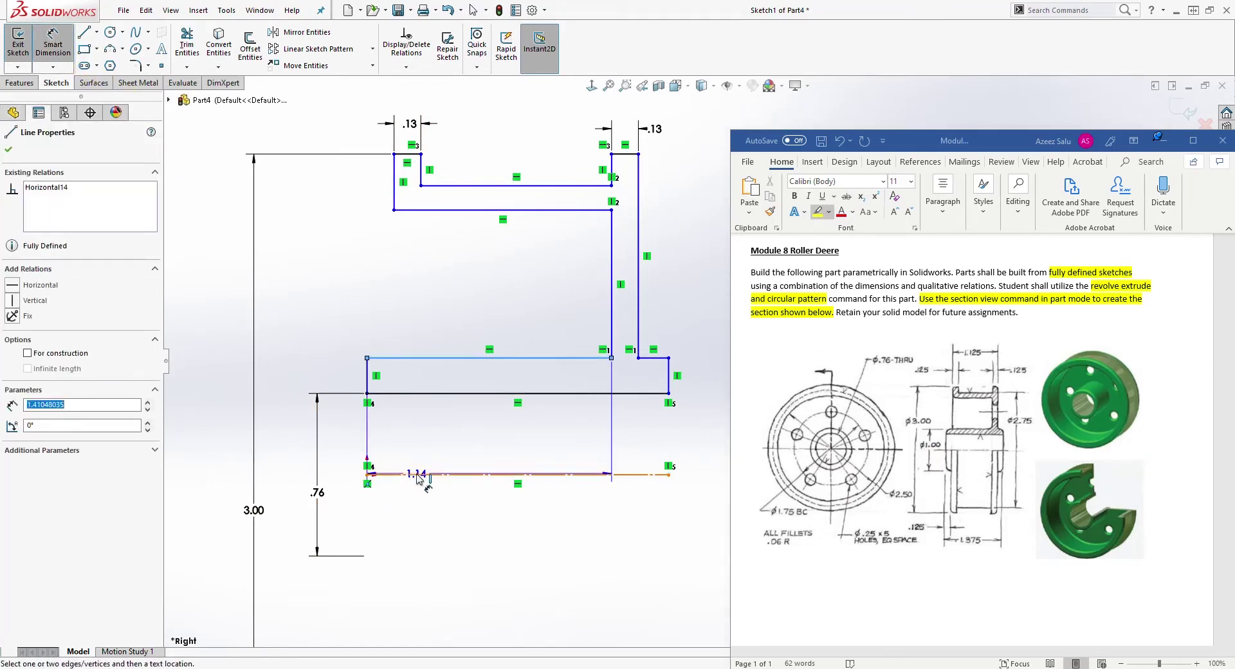
pyautogui.click(417, 475)
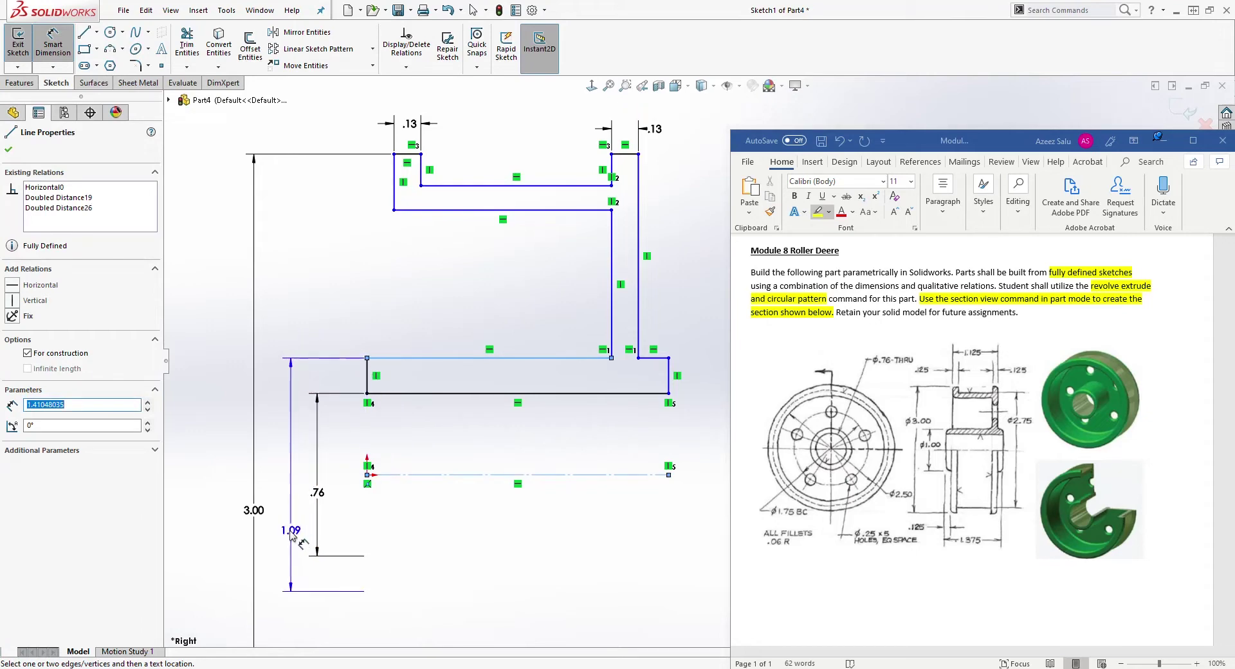
pyautogui.click(286, 511)
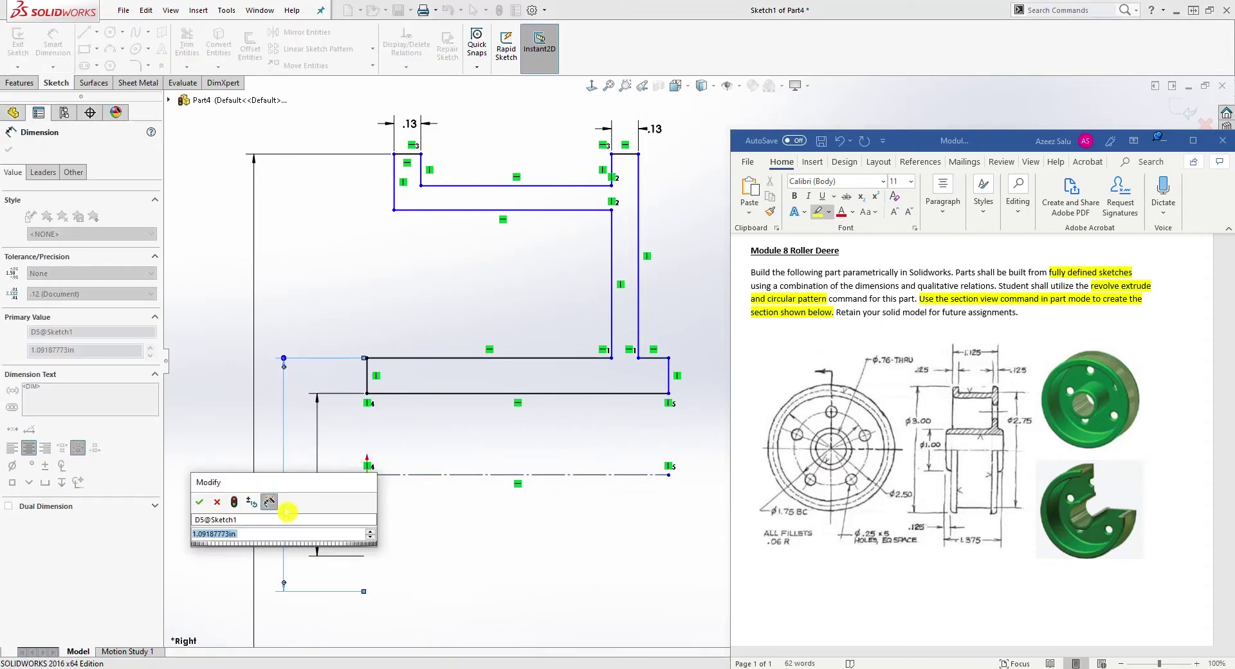
pyautogui.write('1')
pyautogui.press('Return')
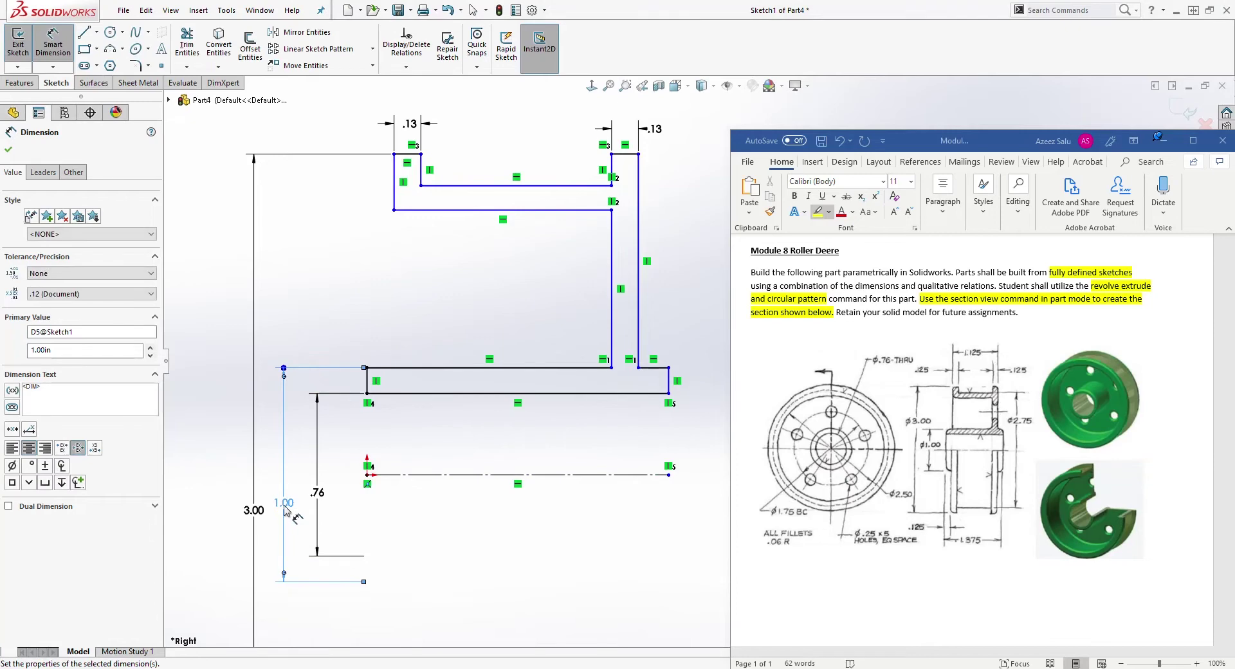
# Step: Space out the three diameter dimensions beside the profile and set the document's dimension precision to three decimal places
pyautogui.moveTo(253, 511); pyautogui.dragTo(202, 501)
pyautogui.moveTo(283, 502)
pyautogui.mouseDown()
pyautogui.moveTo(264, 494)
pyautogui.moveTo(320, 492)
pyautogui.mouseUp()
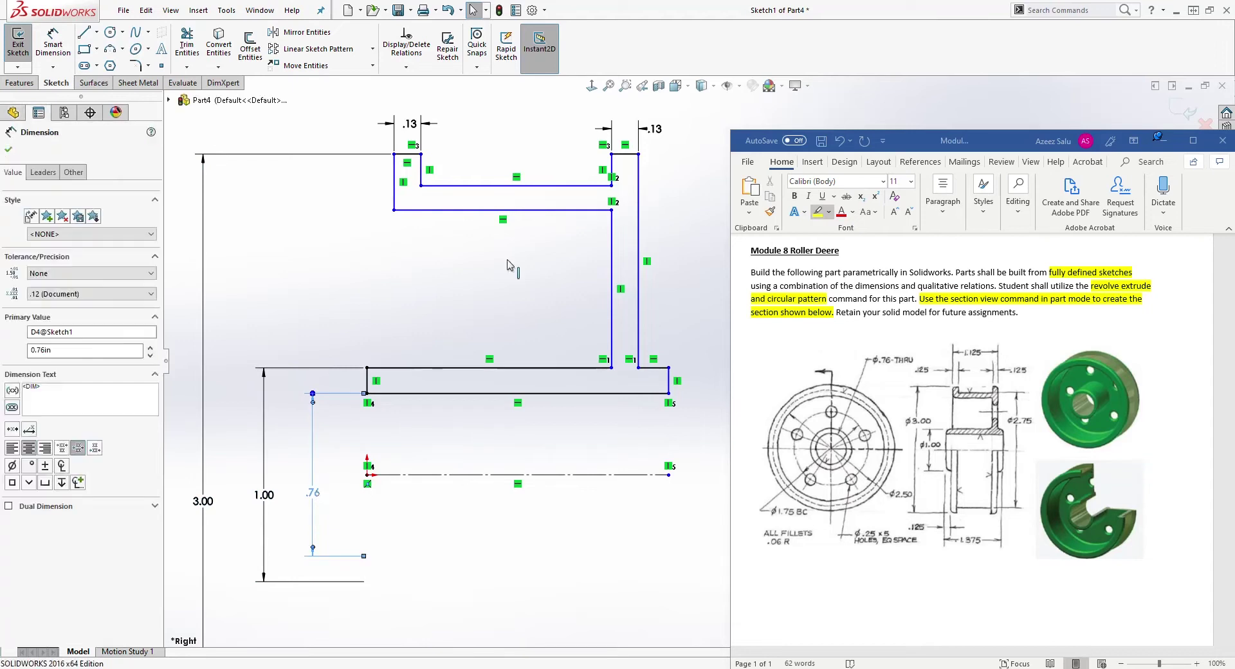
pyautogui.click(519, 30)
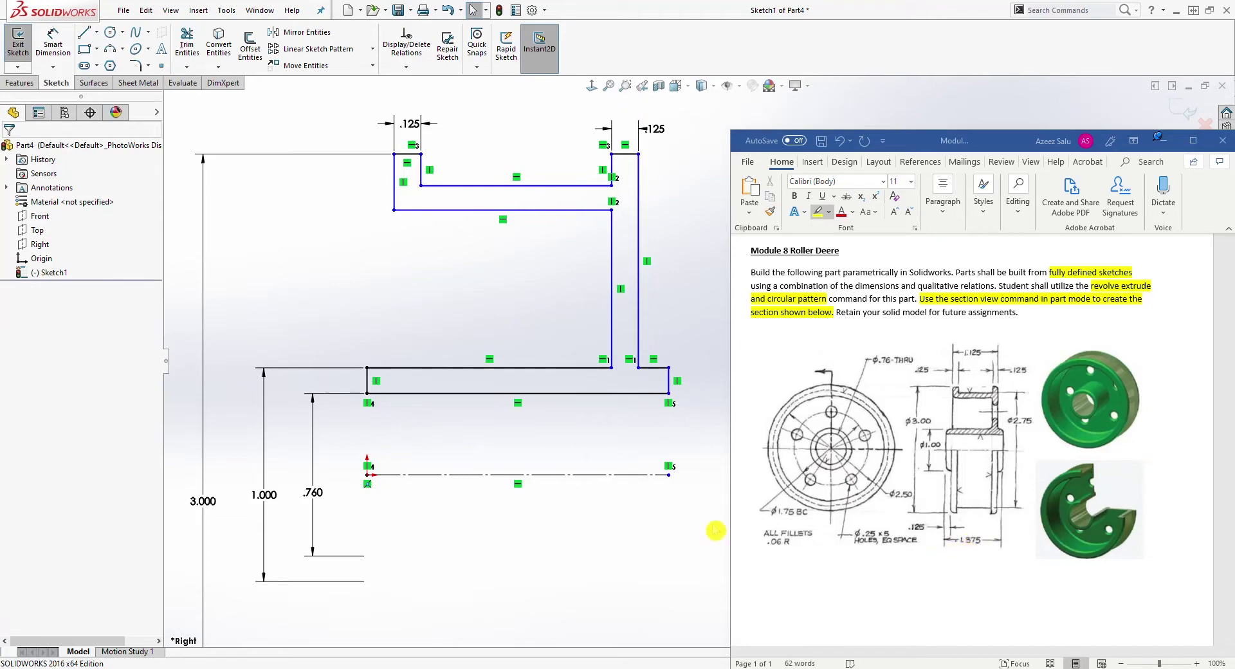
# Step: Dimension the hub's lower line at 1.375 in long and place the dimension below the centerline
pyautogui.click(54, 41)
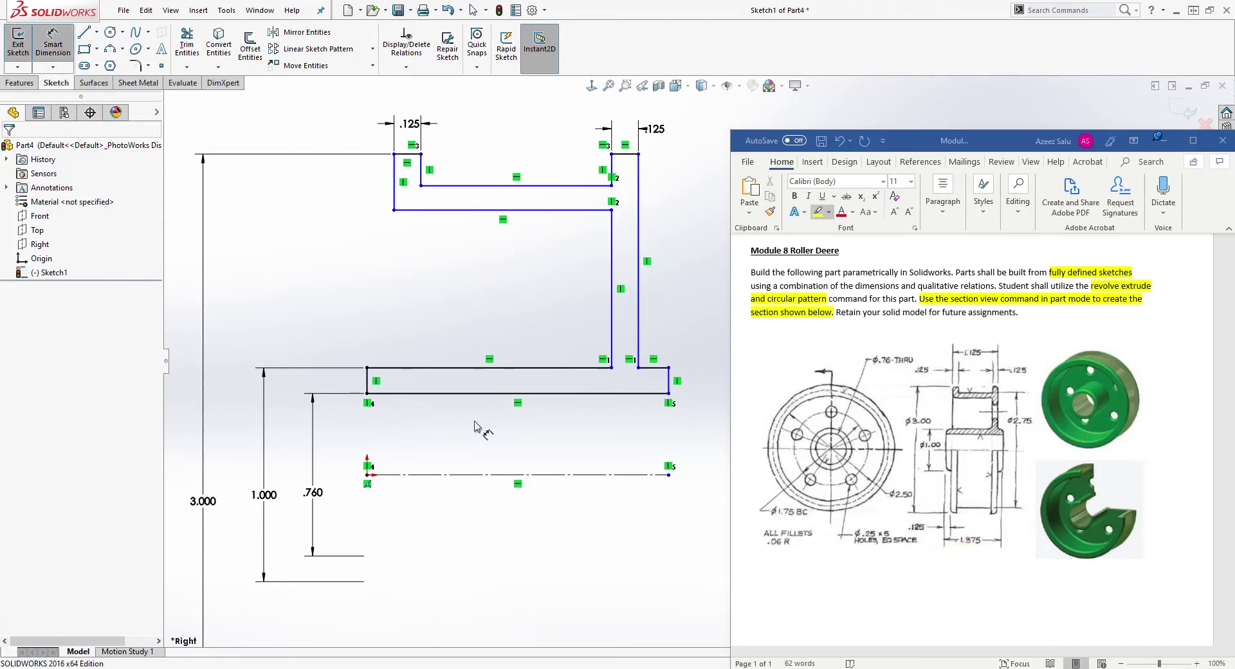
pyautogui.click(492, 393)
pyautogui.click(514, 629)
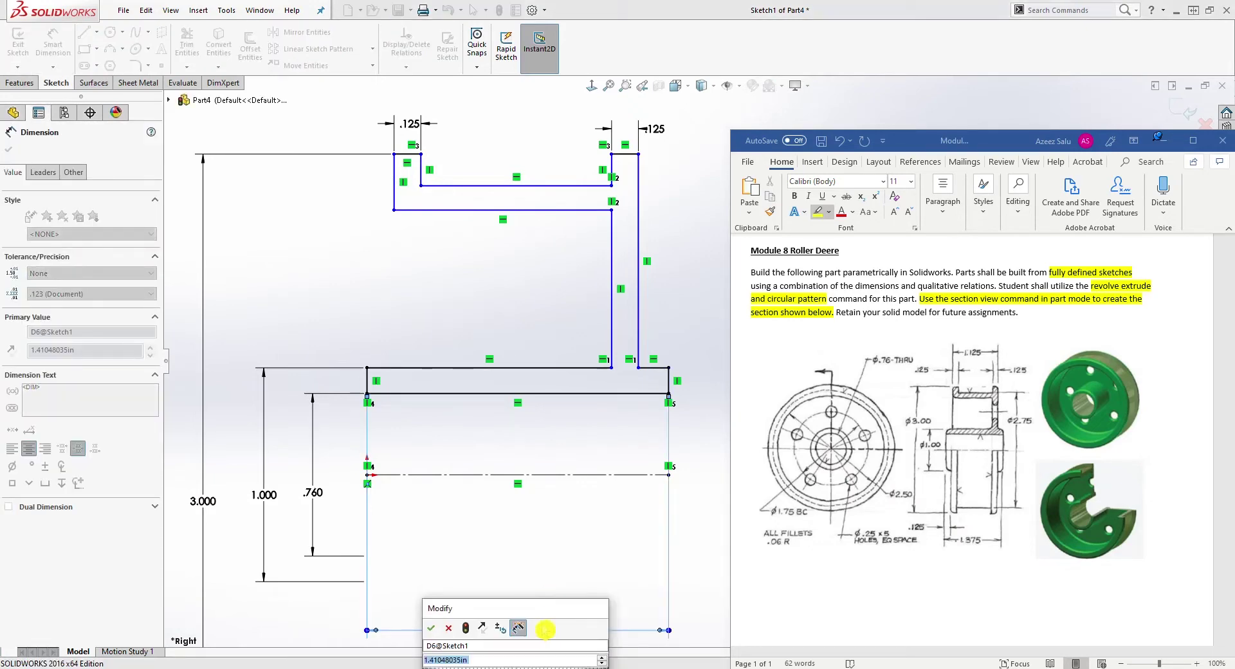
pyautogui.write('1.')
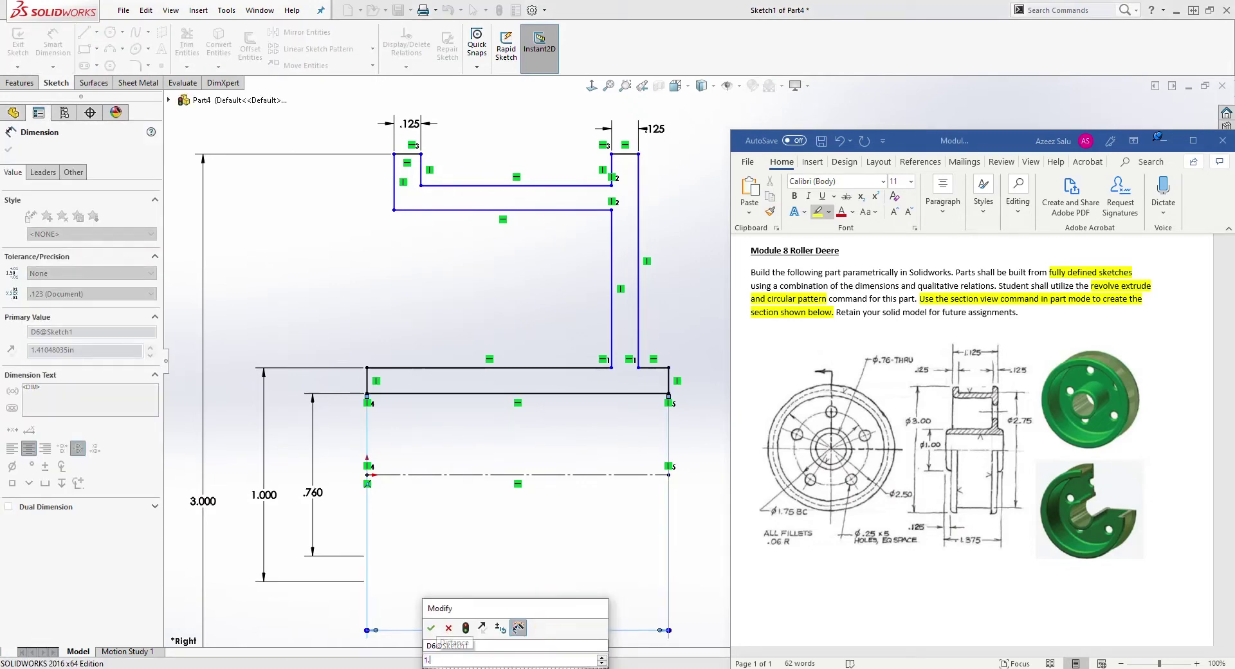
pyautogui.write('375')
pyautogui.press('Return')
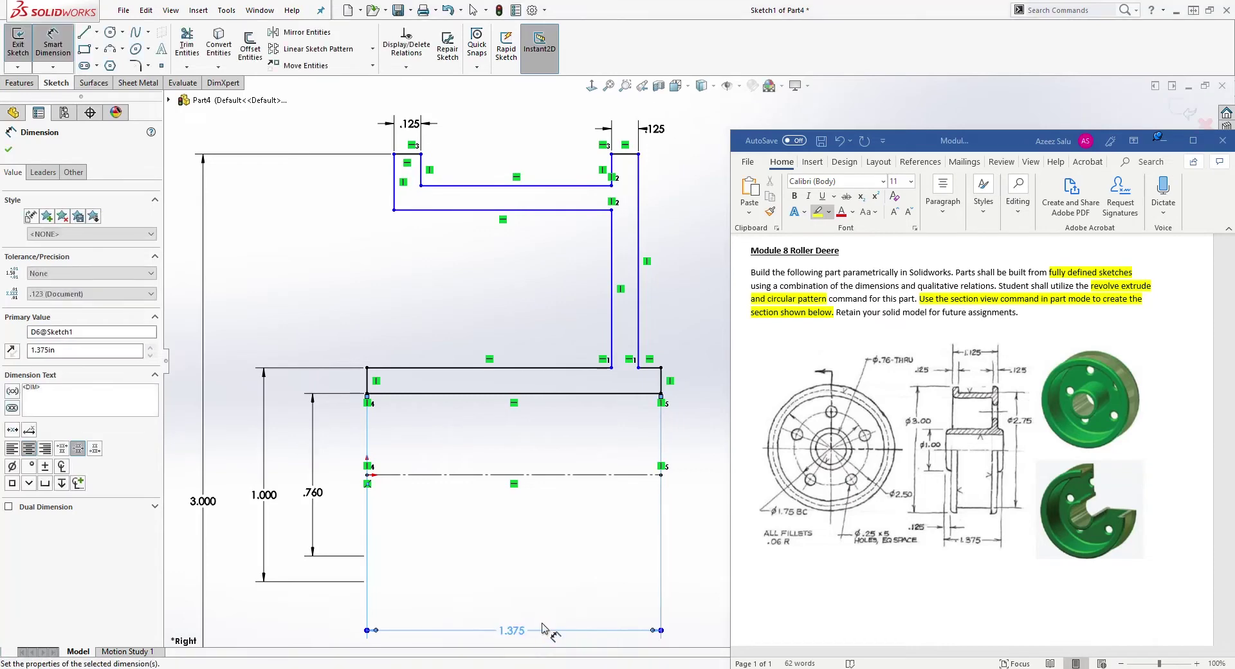
pyautogui.press('Escape')
pyautogui.moveTo(521, 634); pyautogui.dragTo(511, 610)
pyautogui.click(587, 419)
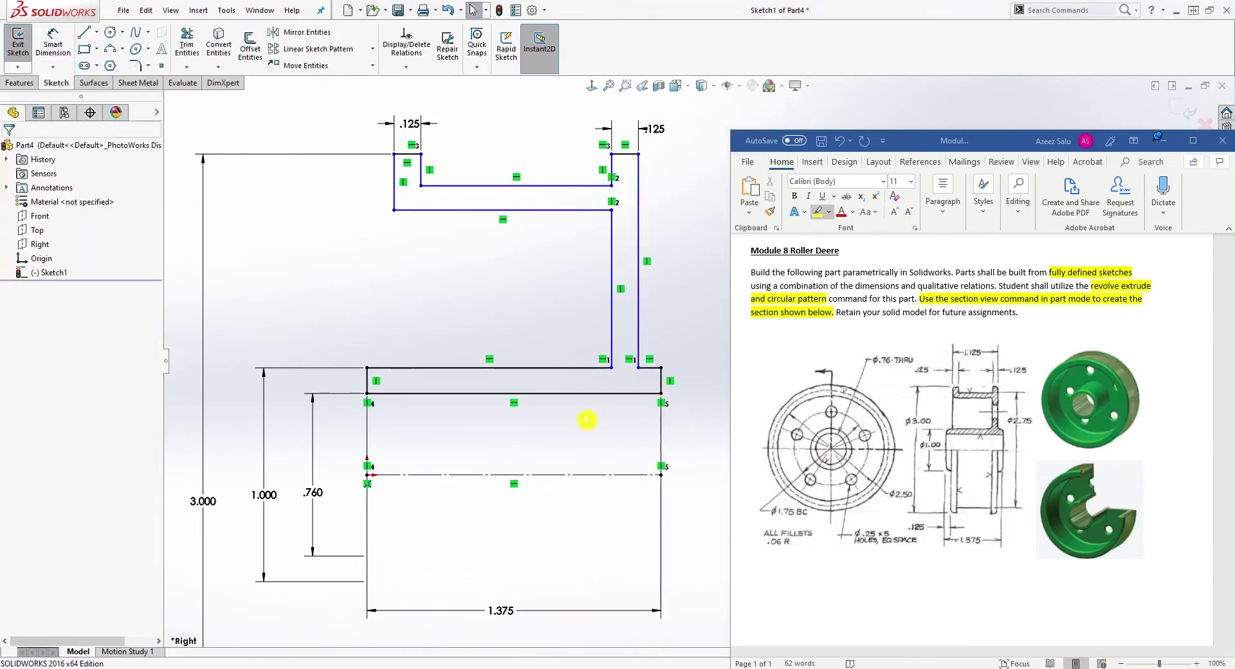
# Step: Dimension the overall rim width between its outer left line and the web's right line at 1.125 in, placed above the profile
pyautogui.scroll(1, 608, 298)
pyautogui.click(612, 175)
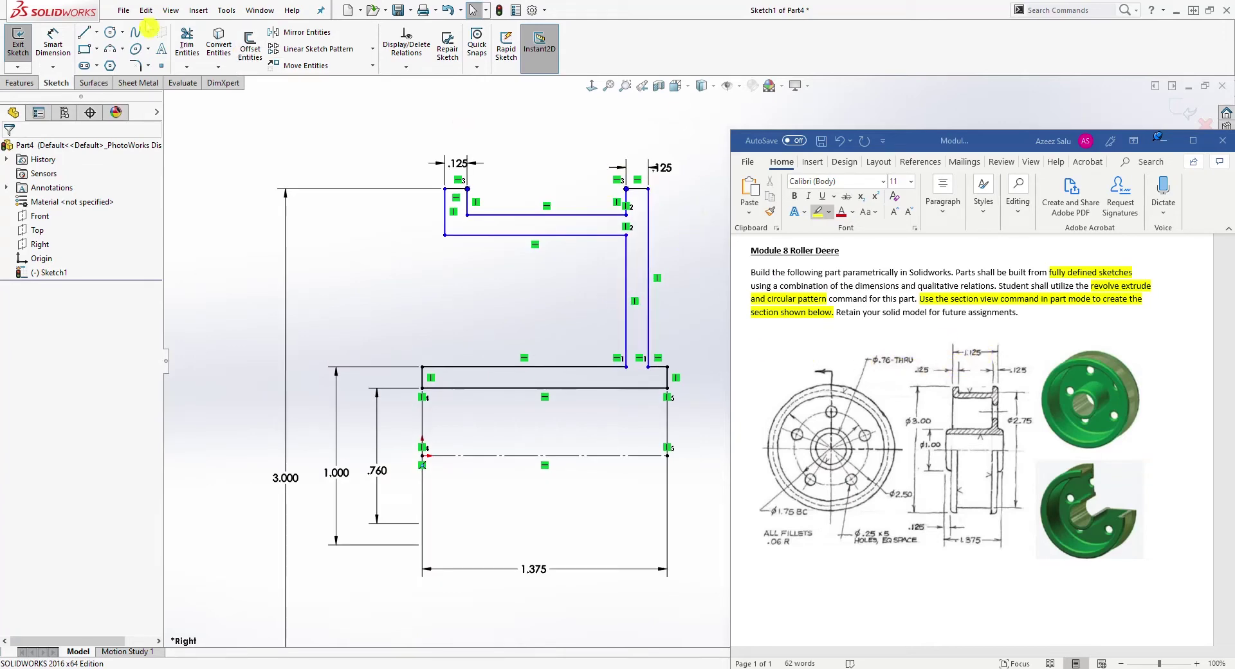
pyautogui.click(54, 40)
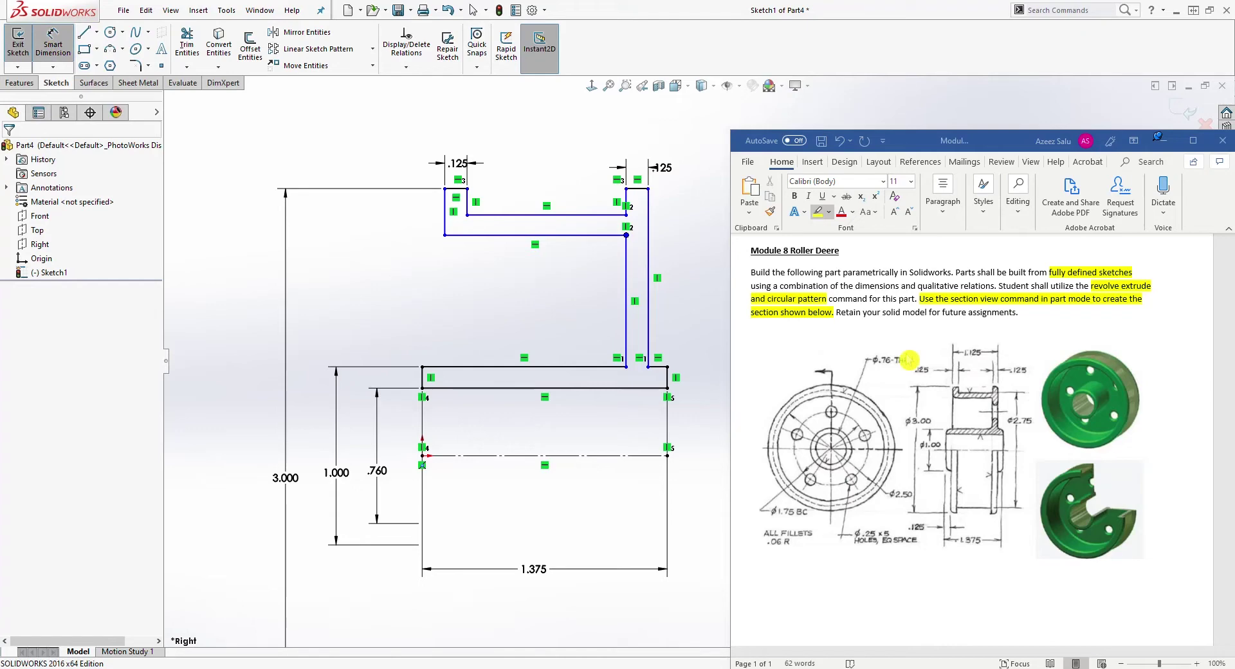
pyautogui.click(453, 207)
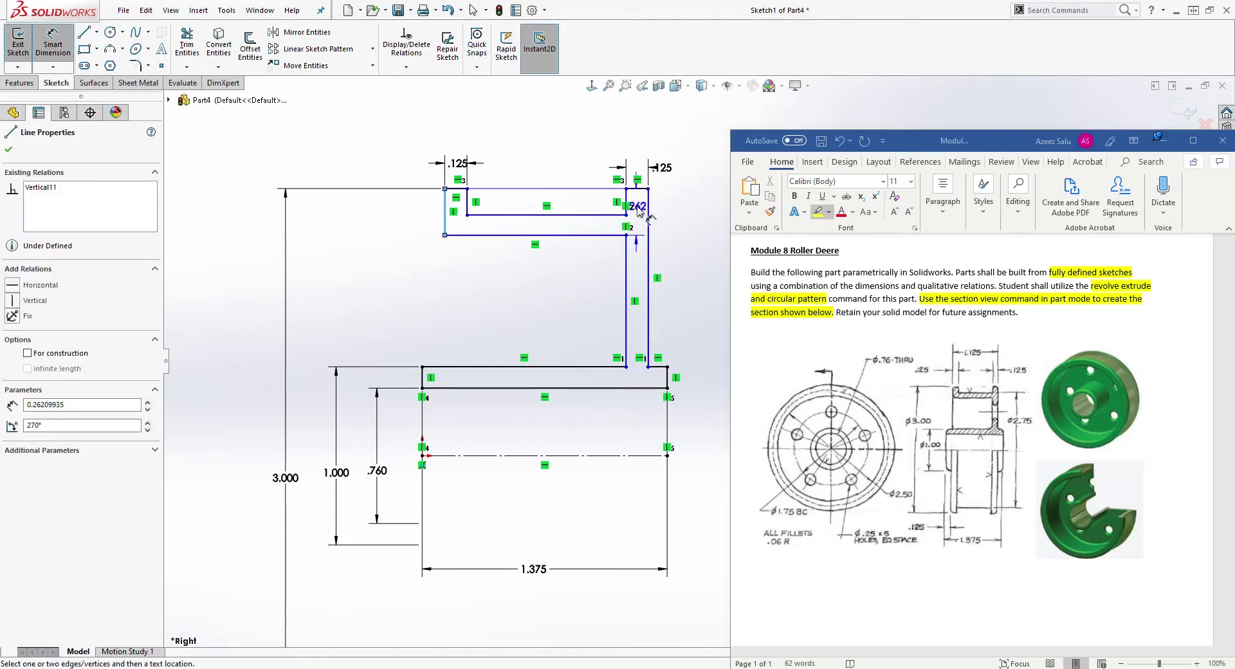
pyautogui.click(647, 204)
pyautogui.click(587, 121)
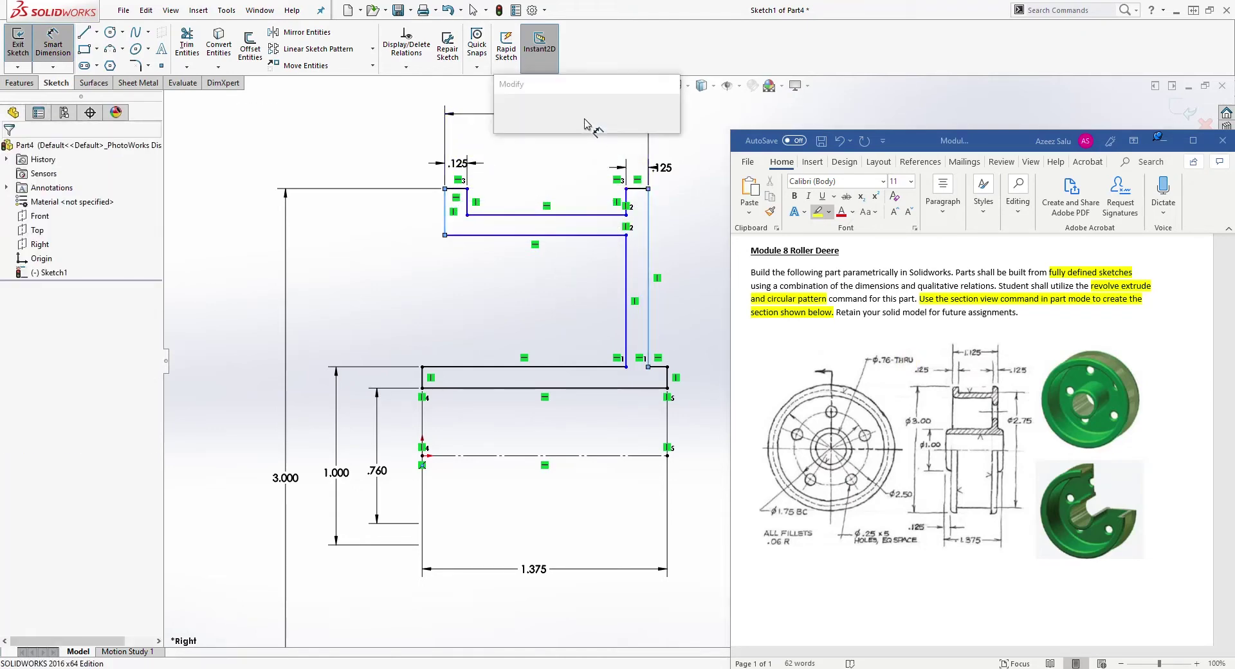
pyautogui.write('1.12')
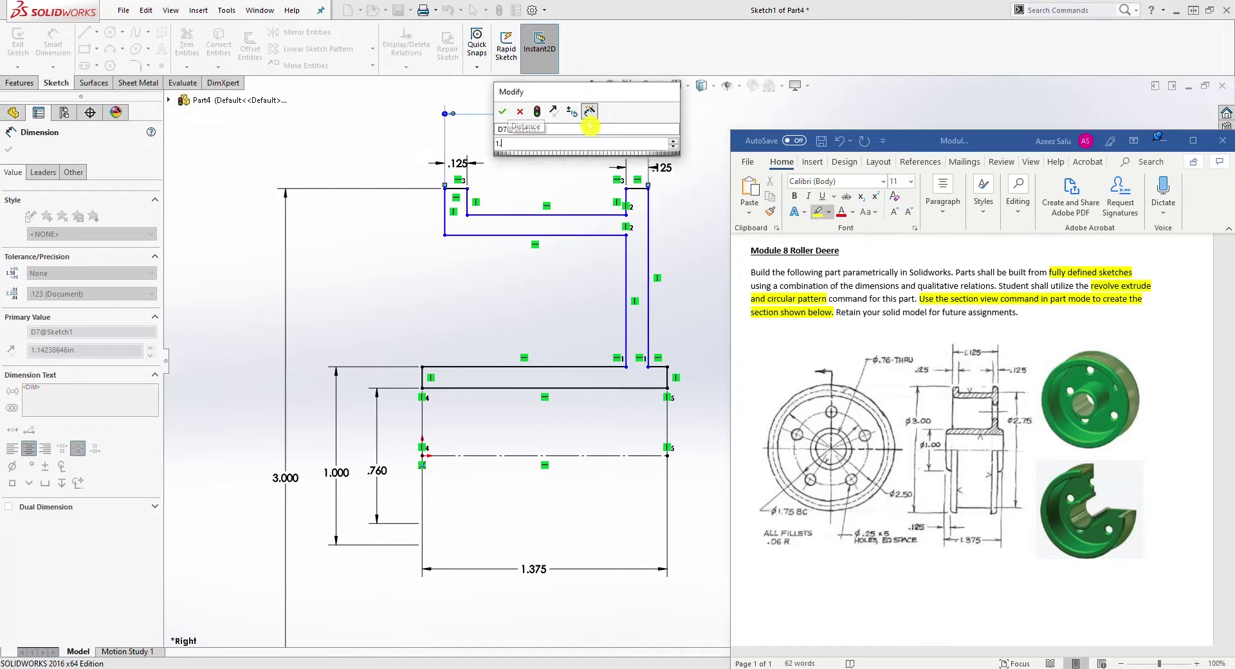
pyautogui.press('Return')
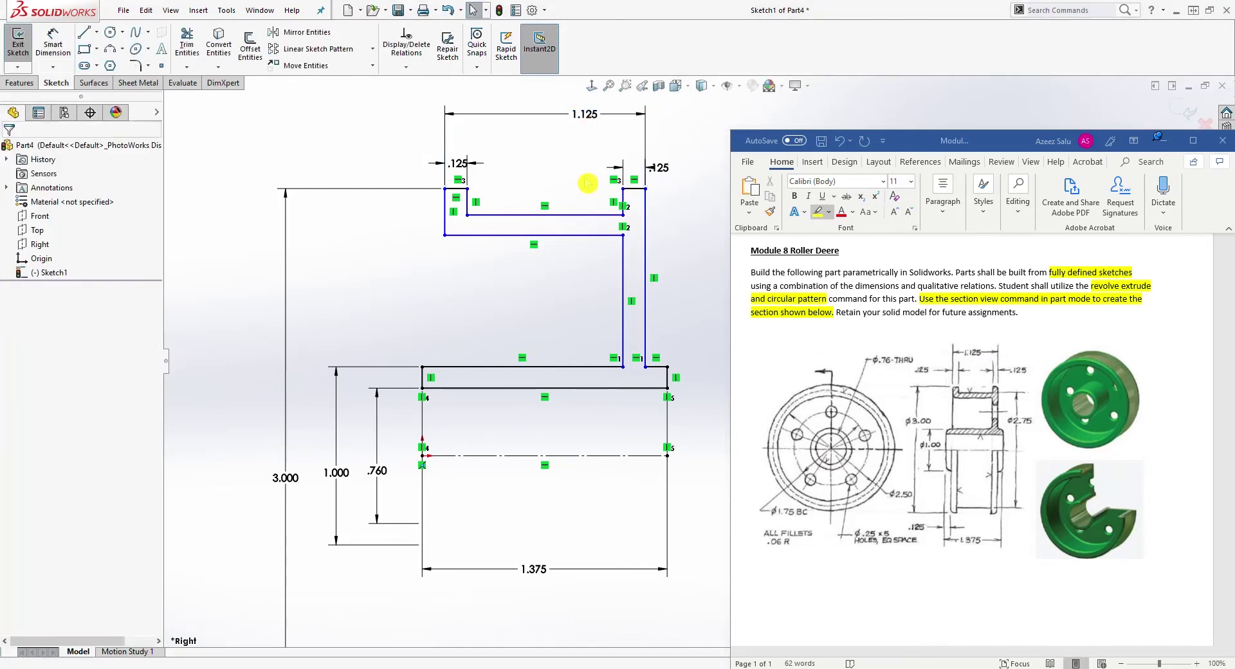
# Step: Shift the corner where the rim's underside meets the web slightly to test the profile's remaining freedom of movement
pyautogui.click(623, 367)
pyautogui.click(623, 236)
pyautogui.moveTo(625, 242); pyautogui.dragTo(616, 234)
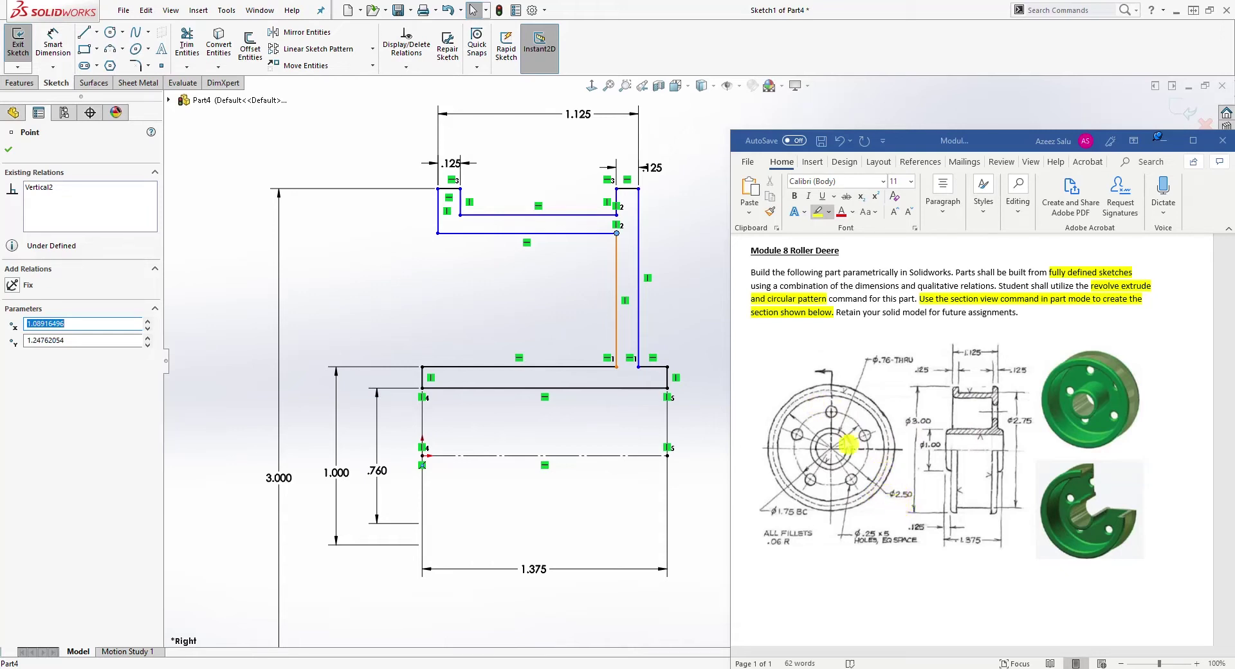
pyautogui.click(523, 513)
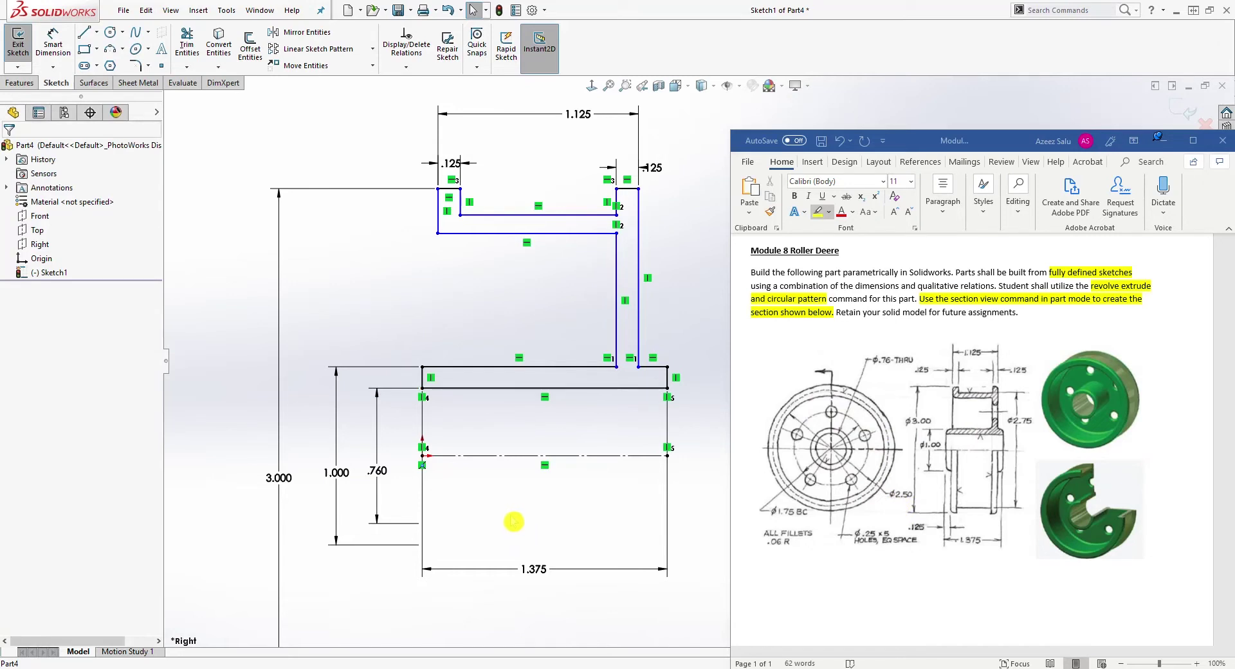
# Step: Dimension the rim's underside line about the centerline as a doubled diameter of 2.5 in and shift the 3.000 dimension's placement
pyautogui.moveTo(495, 430); pyautogui.dragTo(502, 418, button='right')
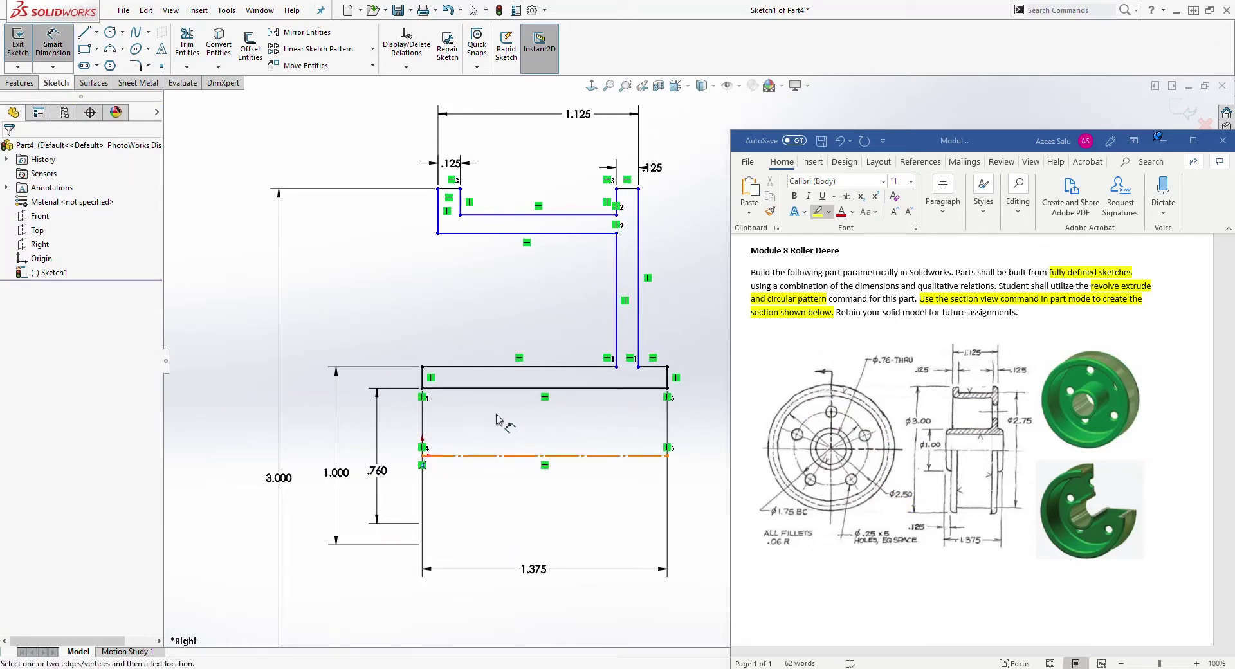
pyautogui.click(474, 234)
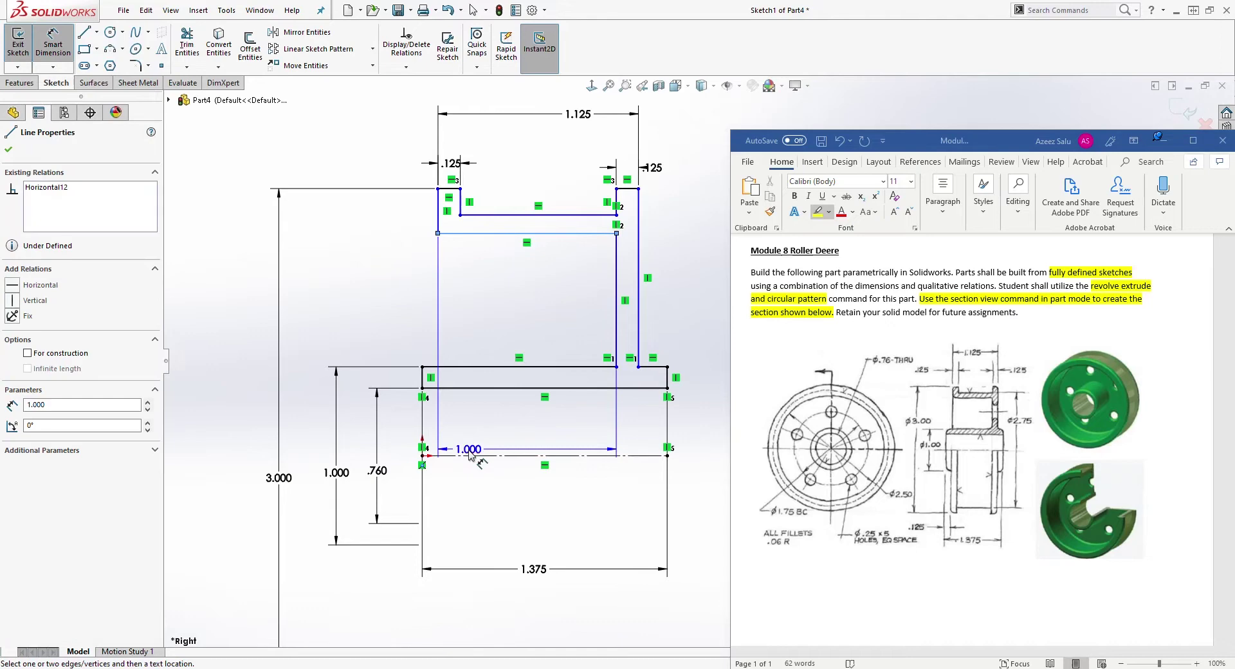
pyautogui.click(470, 456)
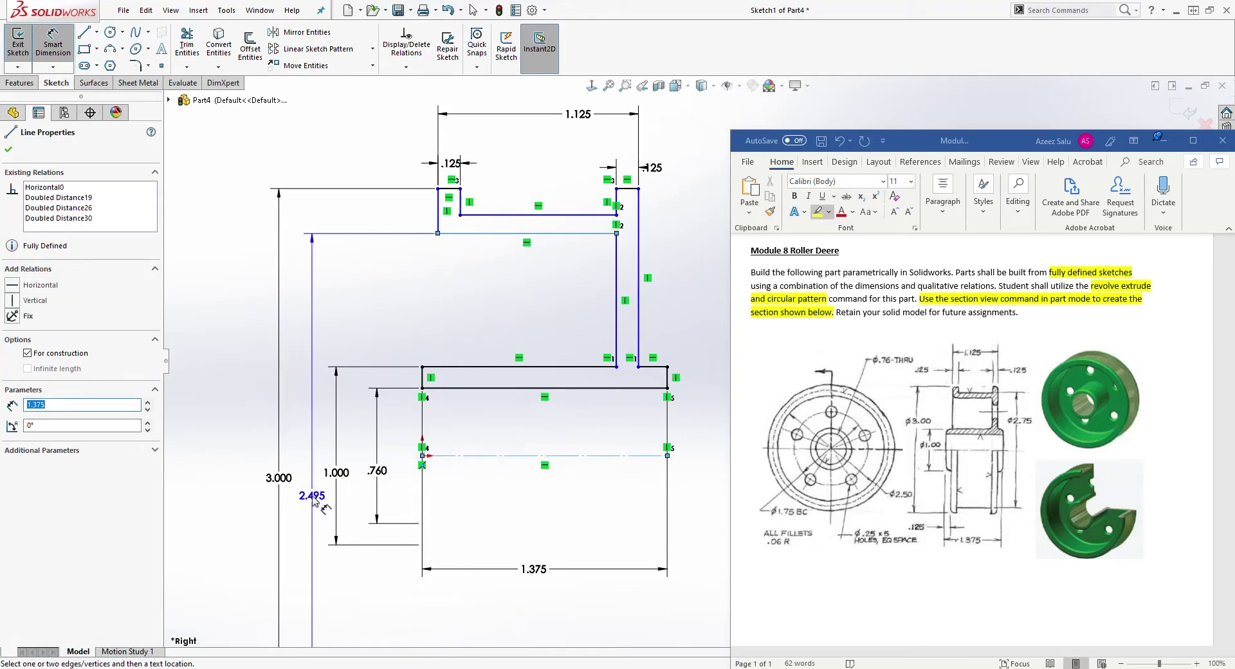
pyautogui.click(318, 497)
pyautogui.write('2')
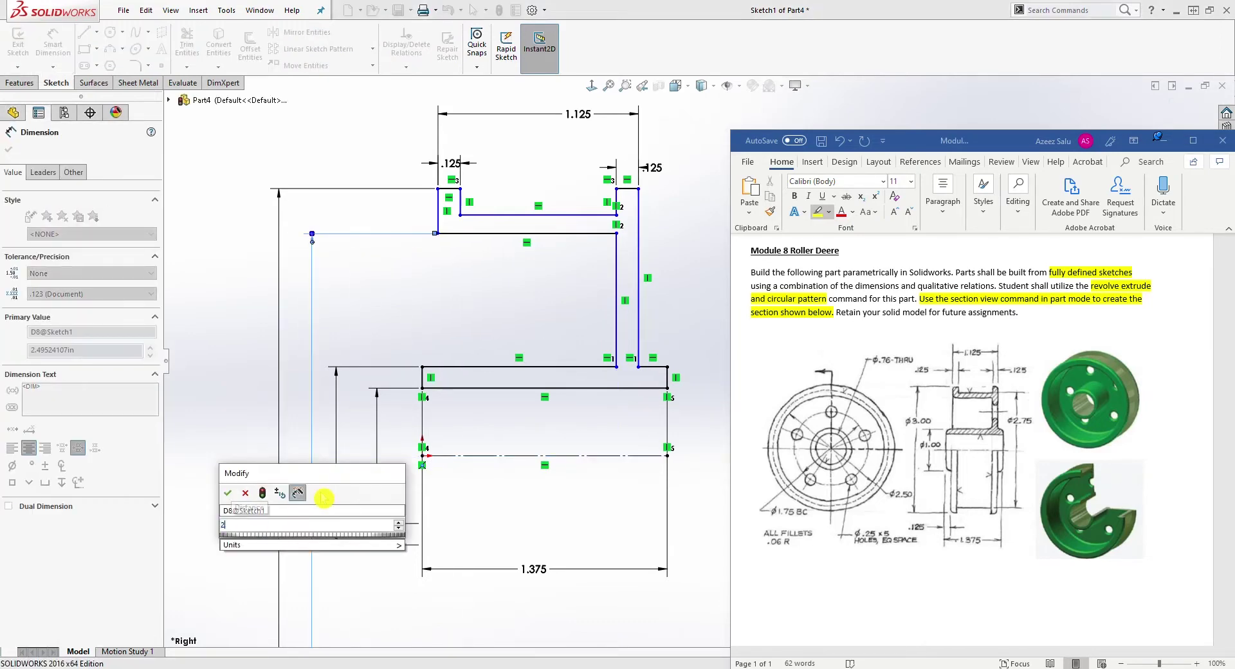
pyautogui.write('.5')
pyautogui.press('Return')
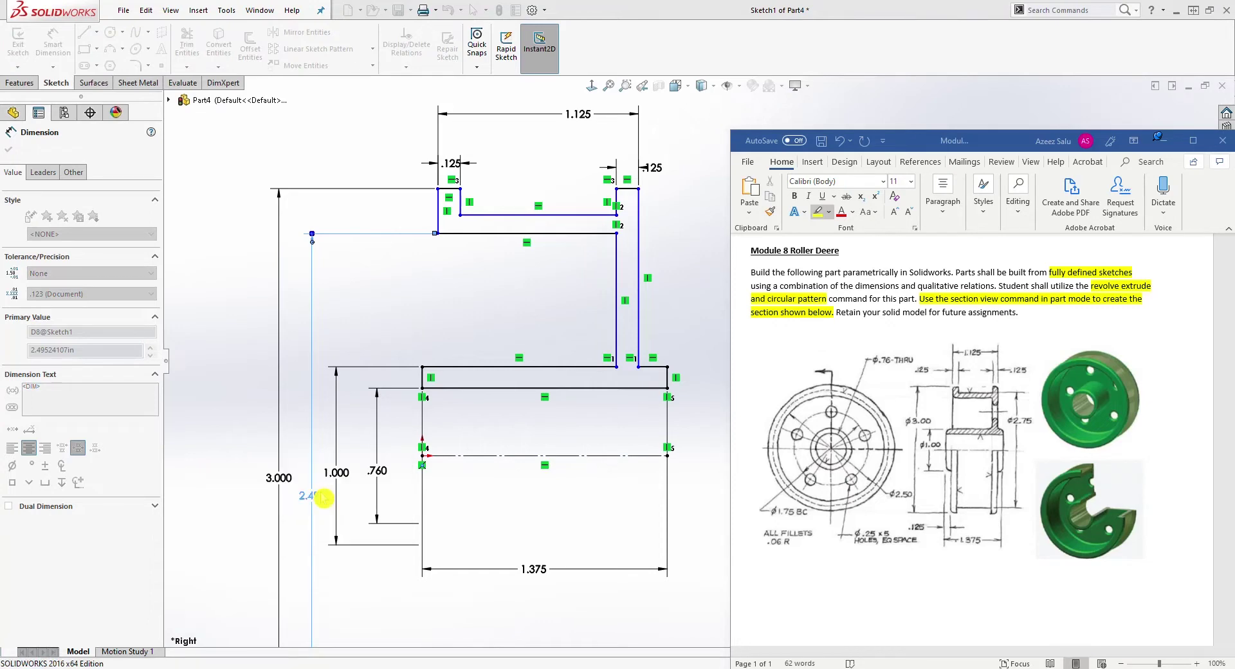
pyautogui.moveTo(281, 481)
pyautogui.mouseDown()
pyautogui.moveTo(258, 482)
pyautogui.moveTo(299, 485)
pyautogui.mouseUp()
pyautogui.press('Escape')
# Step: Dimension the horizontal offset between the hub's left end and the rim's left edge at .125 in and place it between hub and rim
pyautogui.moveTo(438, 189)
pyautogui.mouseDown()
pyautogui.moveTo(449, 222)
pyautogui.moveTo(439, 238)
pyautogui.mouseUp()
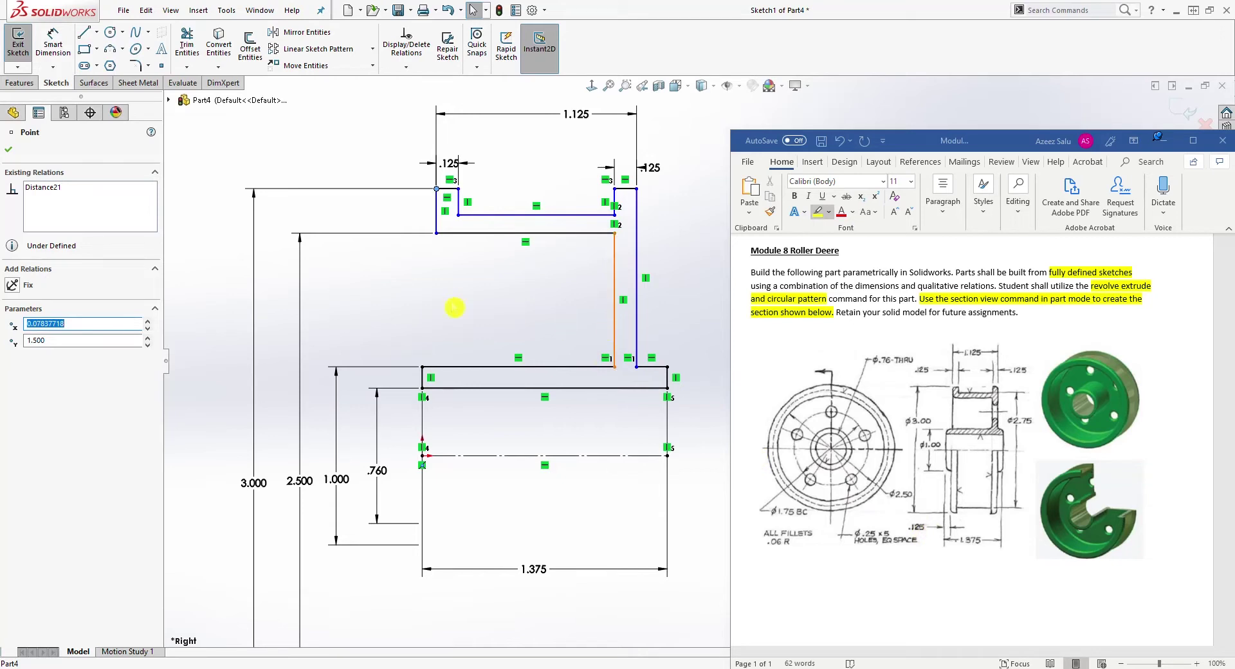
pyautogui.moveTo(486, 321); pyautogui.dragTo(486, 283, button='right')
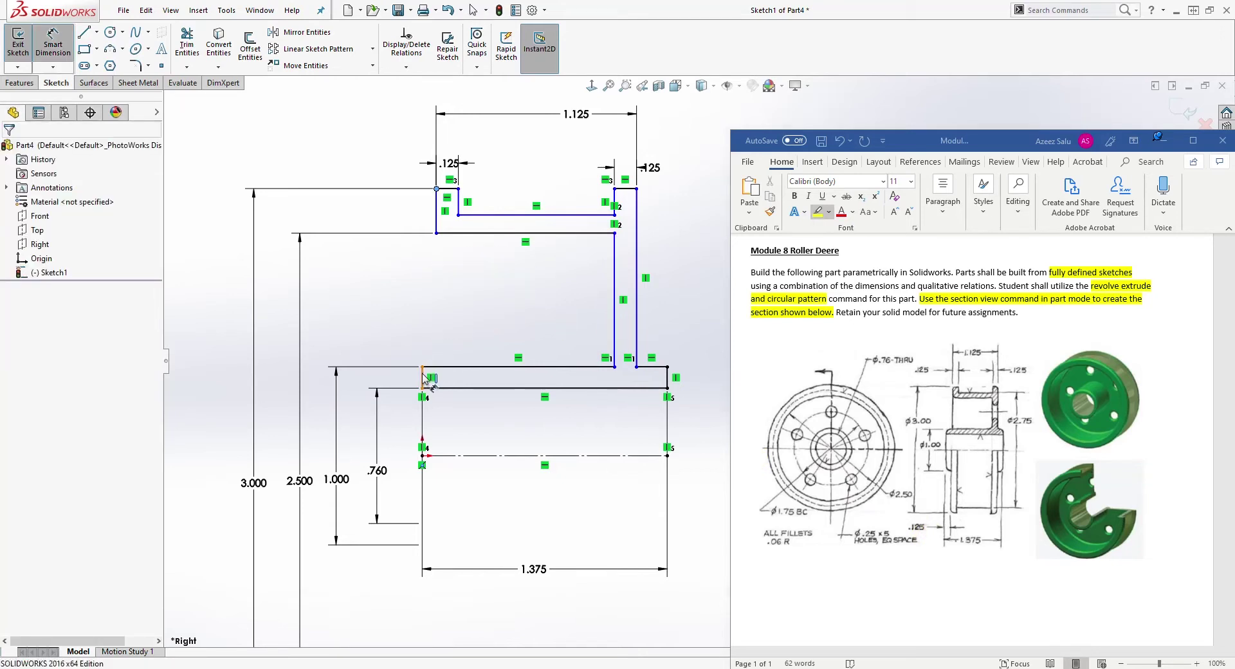
pyautogui.click(422, 378)
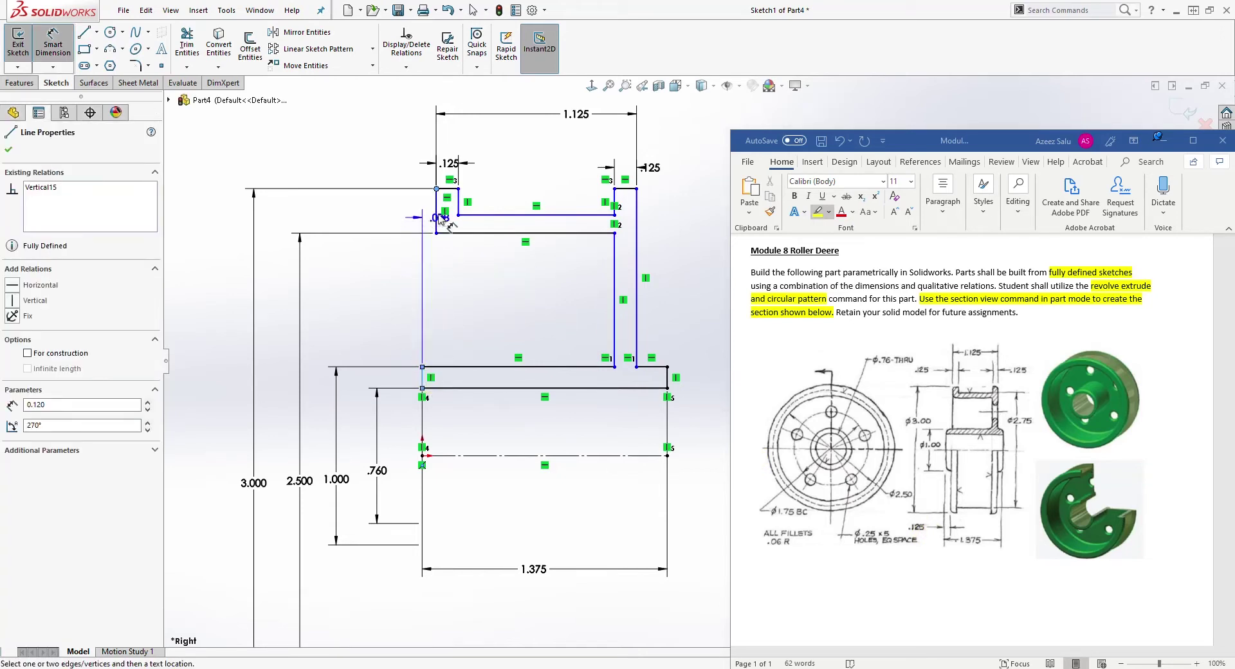
pyautogui.click(361, 168)
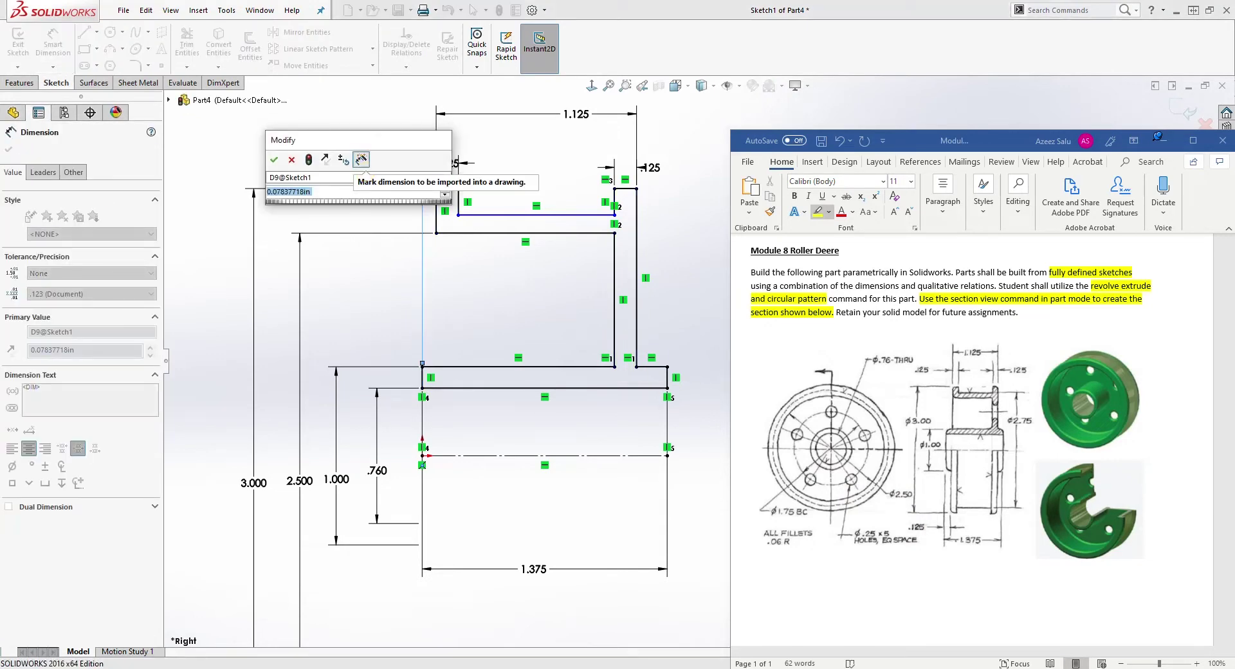
pyautogui.write('.125')
pyautogui.press('Return')
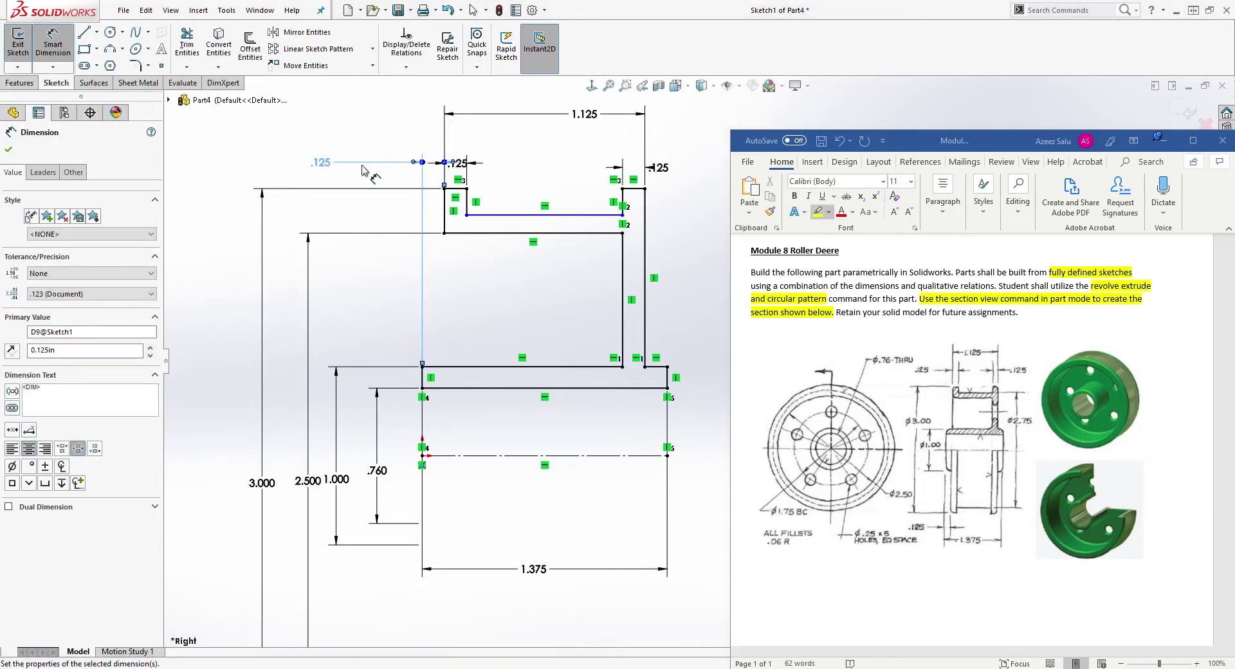
pyautogui.click(633, 270)
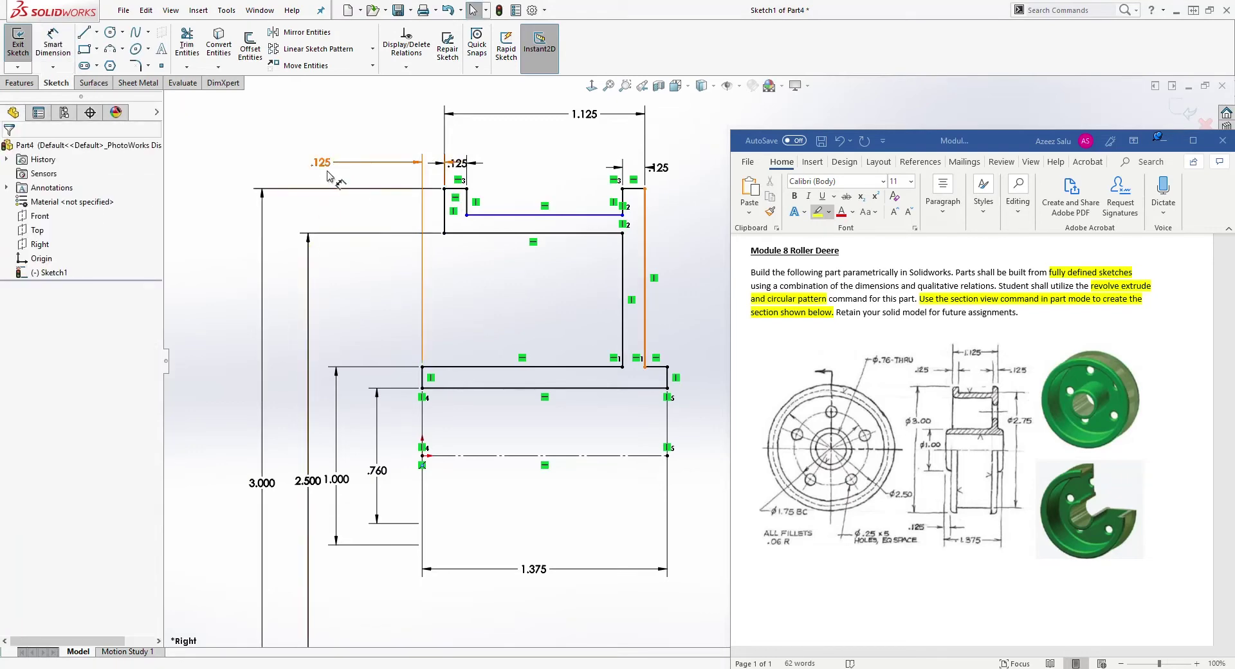
pyautogui.moveTo(323, 162); pyautogui.dragTo(367, 294)
pyautogui.click(796, 510)
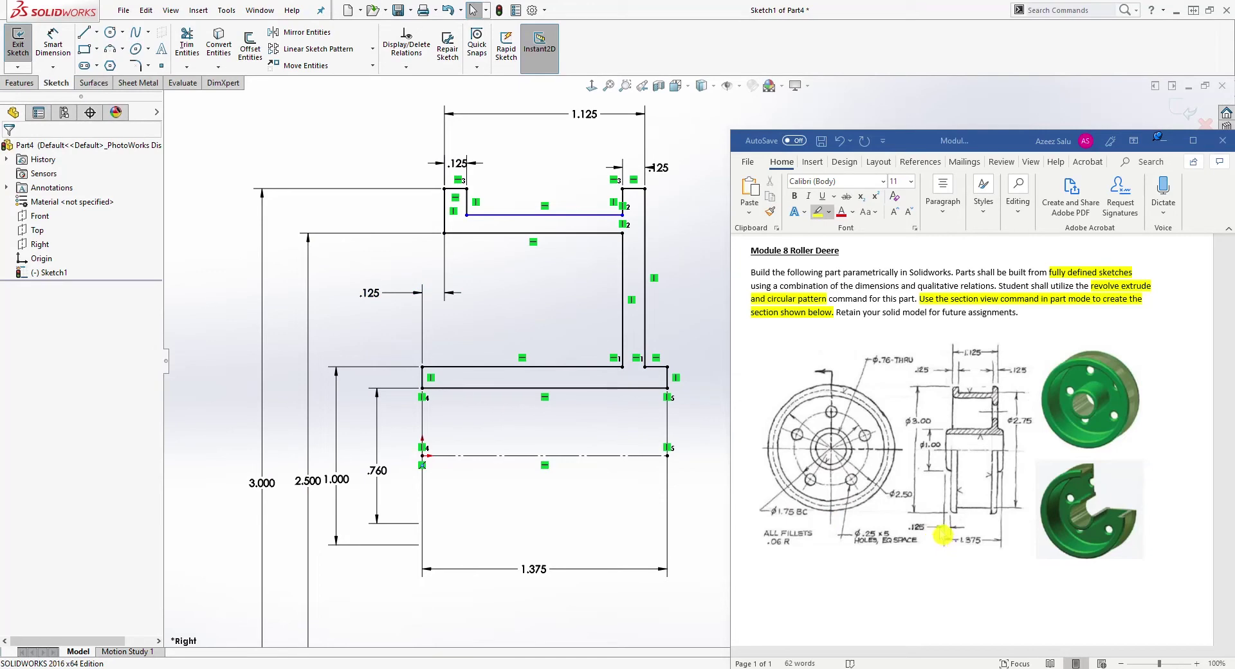
# Step: Dimension the rim's groove floor line about the centerline as a doubled diameter of 2.75 in
pyautogui.moveTo(547, 220)
pyautogui.mouseDown()
pyautogui.moveTo(551, 205)
pyautogui.moveTo(550, 222)
pyautogui.mouseUp()
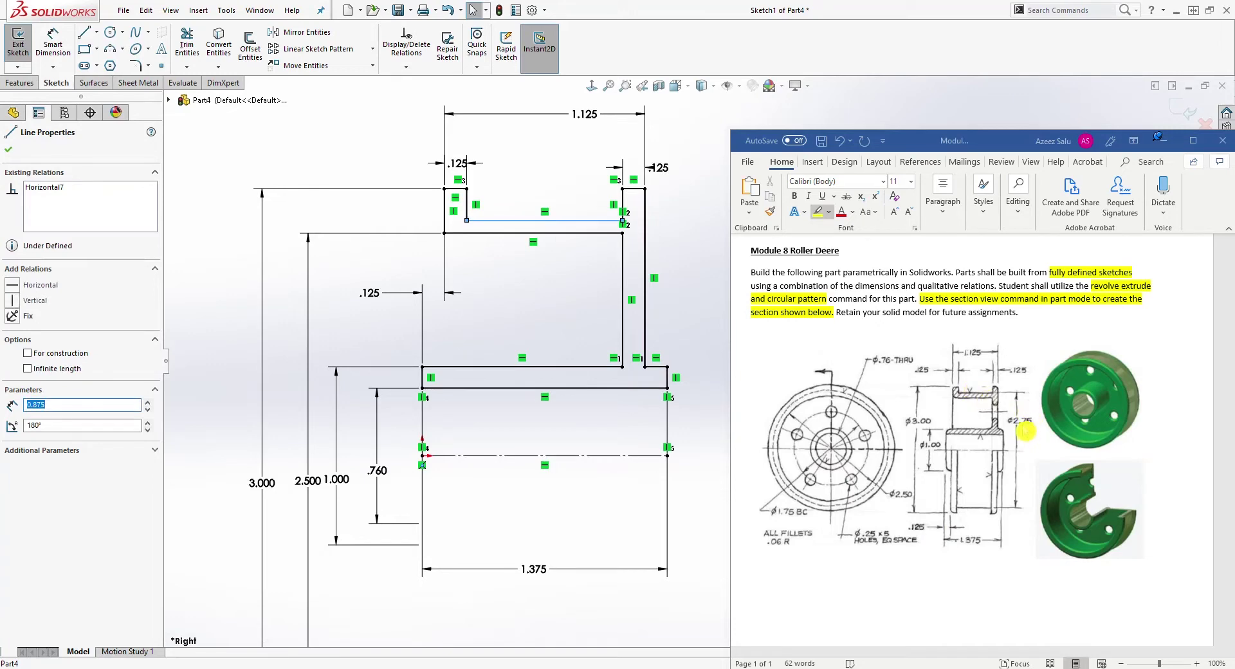
pyautogui.press('Escape')
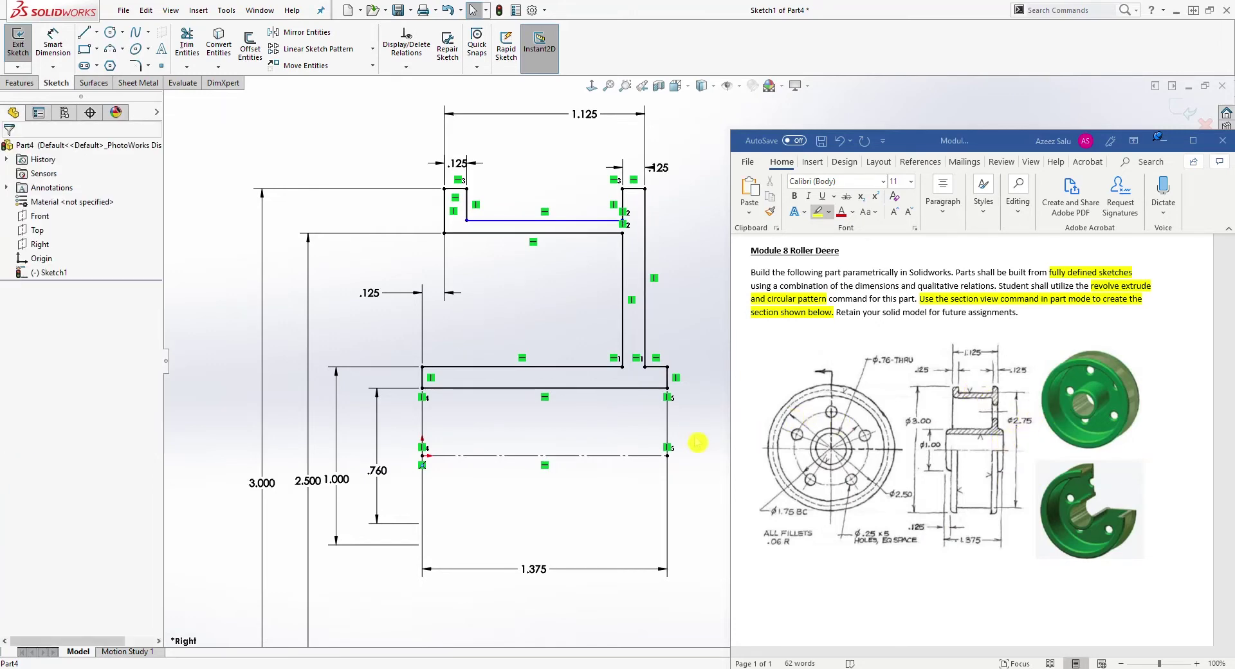
pyautogui.moveTo(629, 600); pyautogui.dragTo(595, 402, button='right')
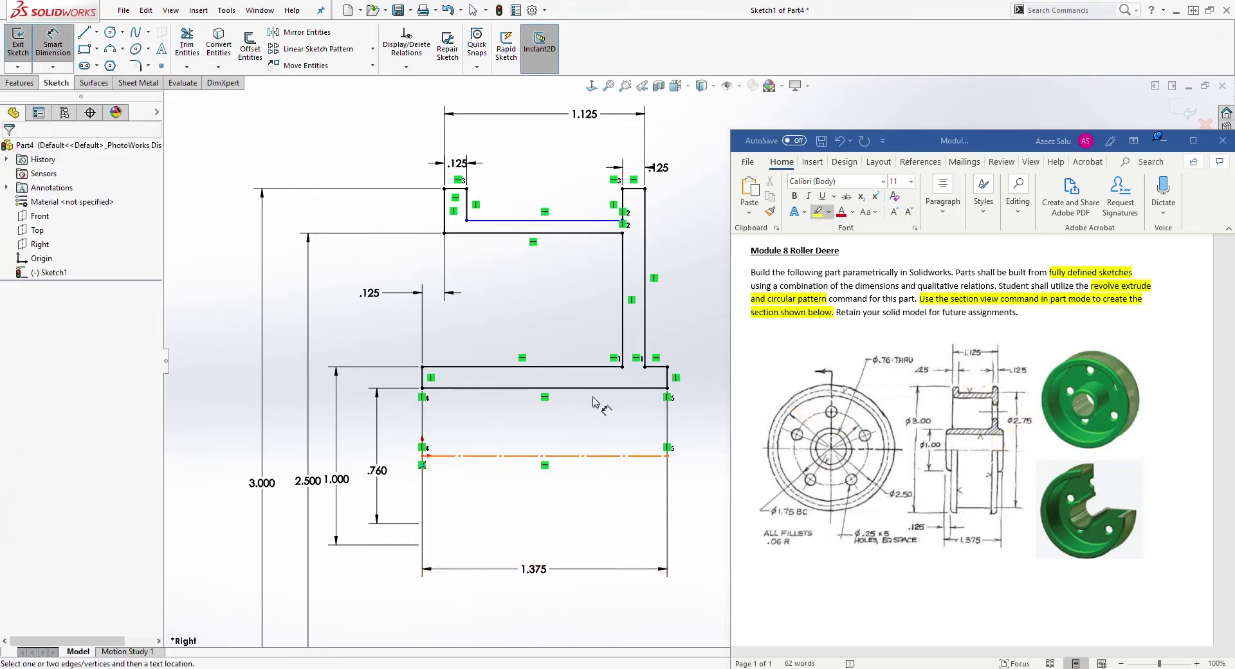
pyautogui.click(490, 221)
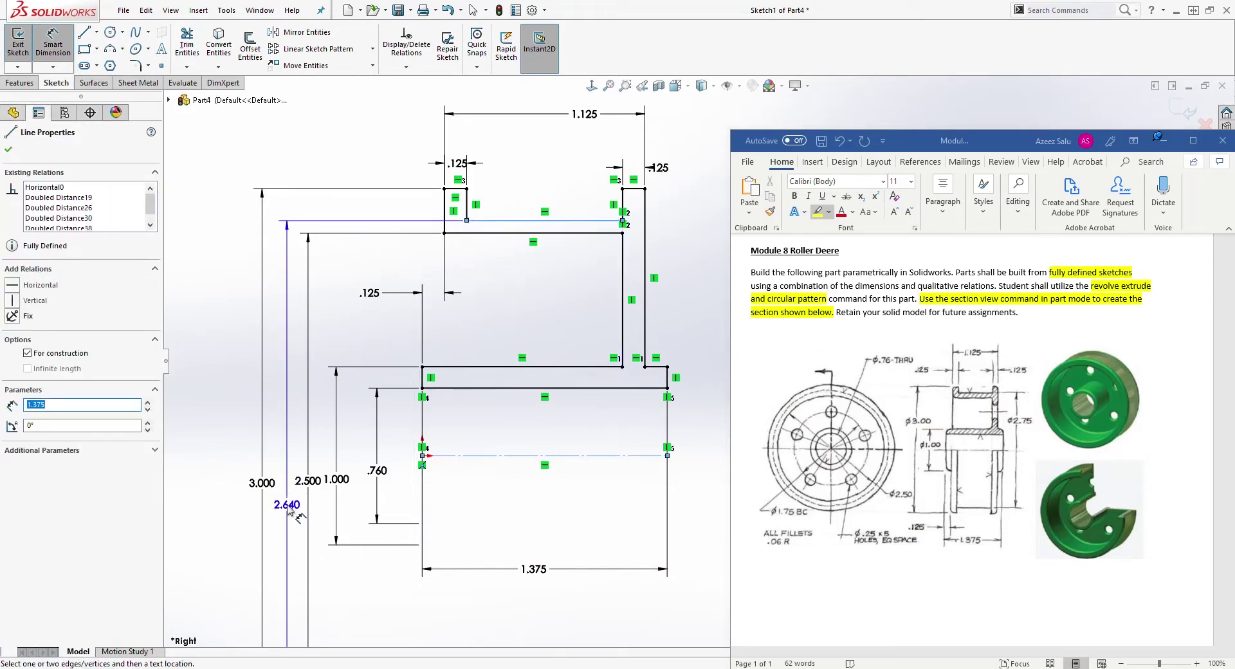
pyautogui.click(280, 504)
pyautogui.write('2.75')
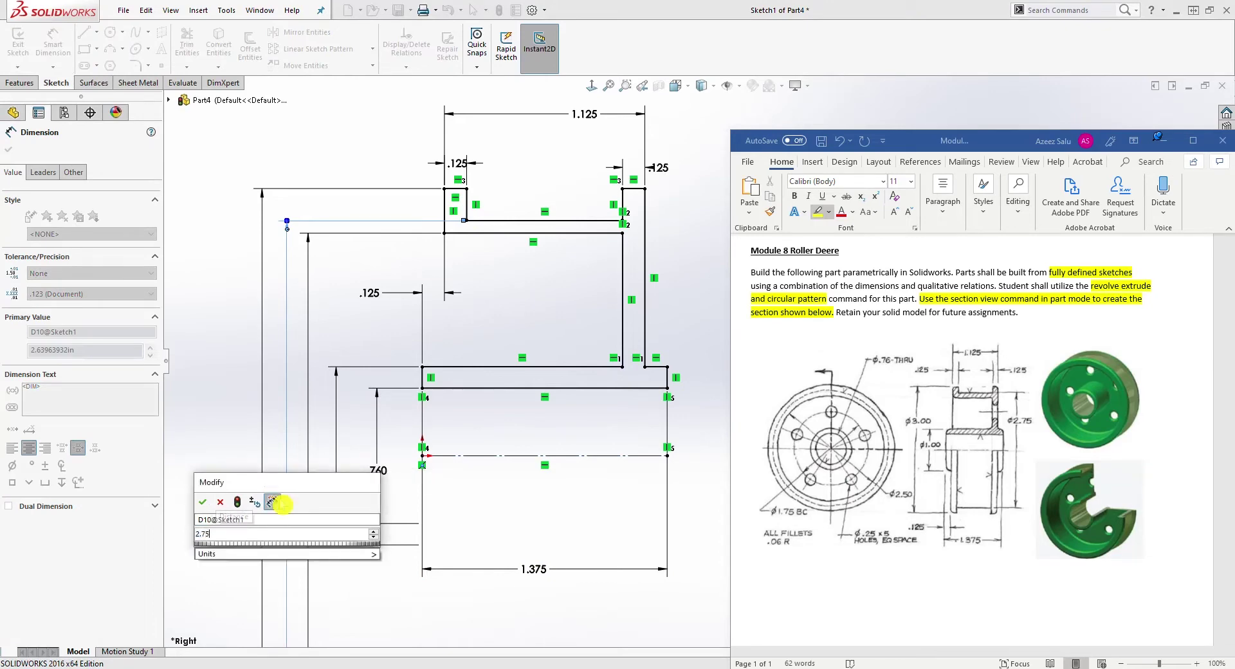
pyautogui.press('Return')
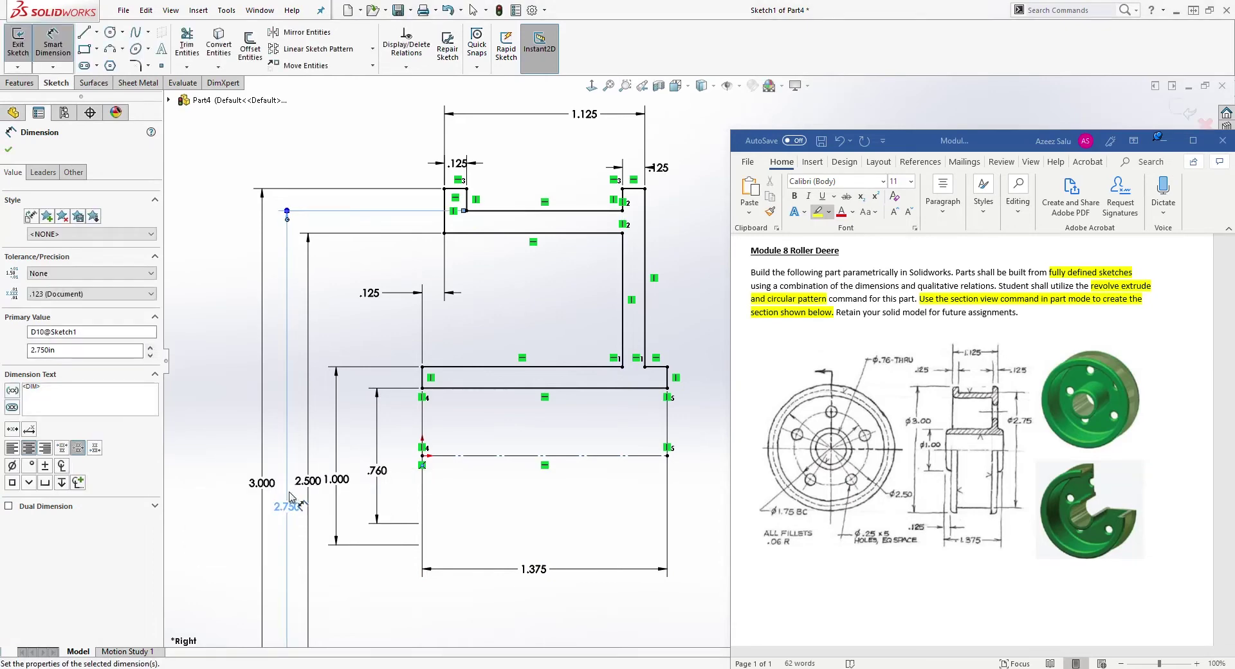
# Step: Space out the stacked diameter dimensions evenly beside the profile so their values no longer overlap
pyautogui.moveTo(252, 487); pyautogui.dragTo(204, 487)
pyautogui.press('Escape')
pyautogui.click(255, 487)
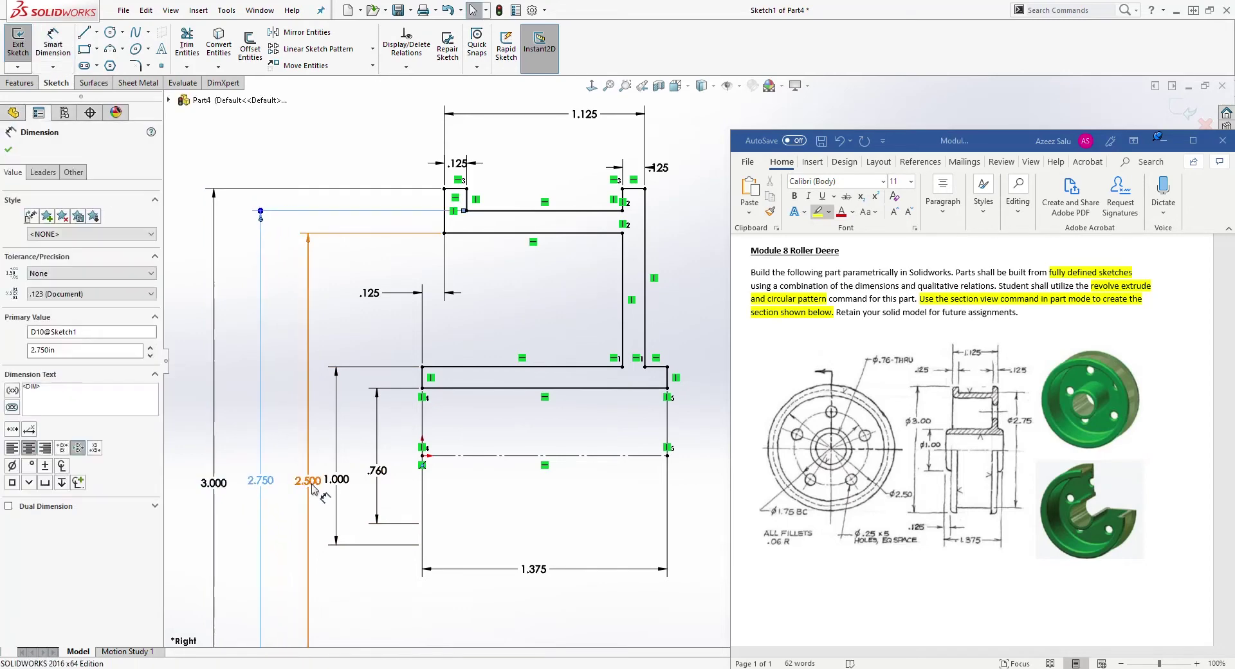
pyautogui.moveTo(308, 483)
pyautogui.mouseDown()
pyautogui.moveTo(296, 484)
pyautogui.moveTo(333, 493)
pyautogui.moveTo(377, 481)
pyautogui.mouseUp()
pyautogui.press('Escape')
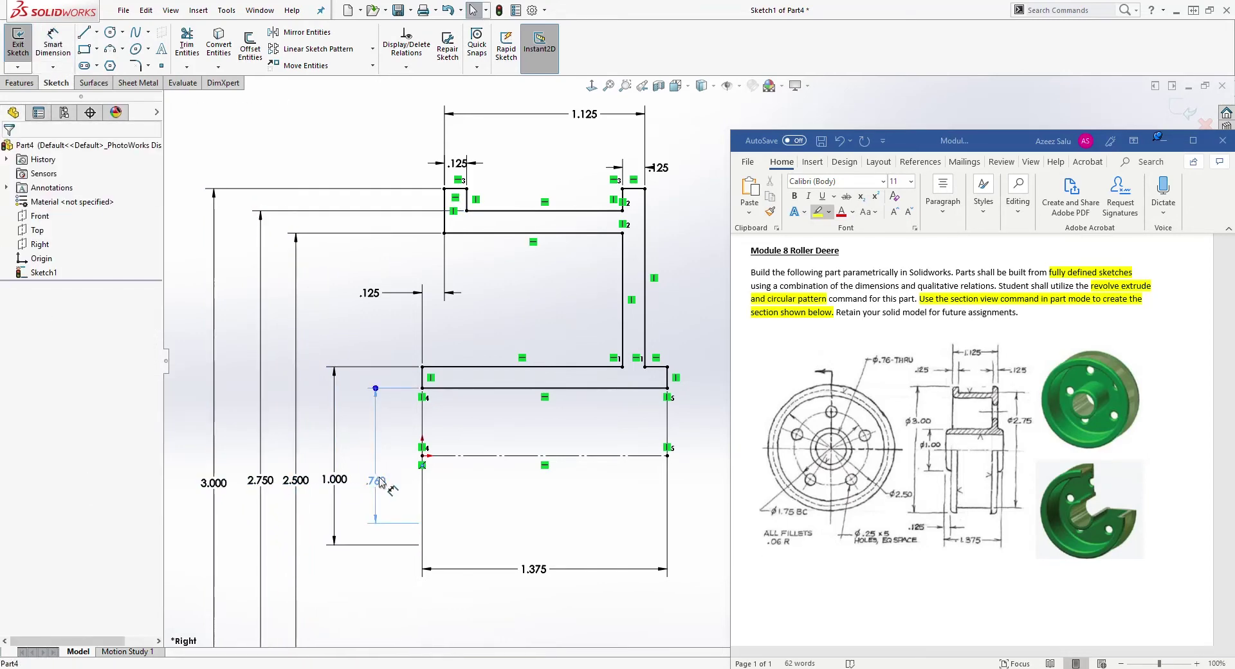
pyautogui.press('Escape')
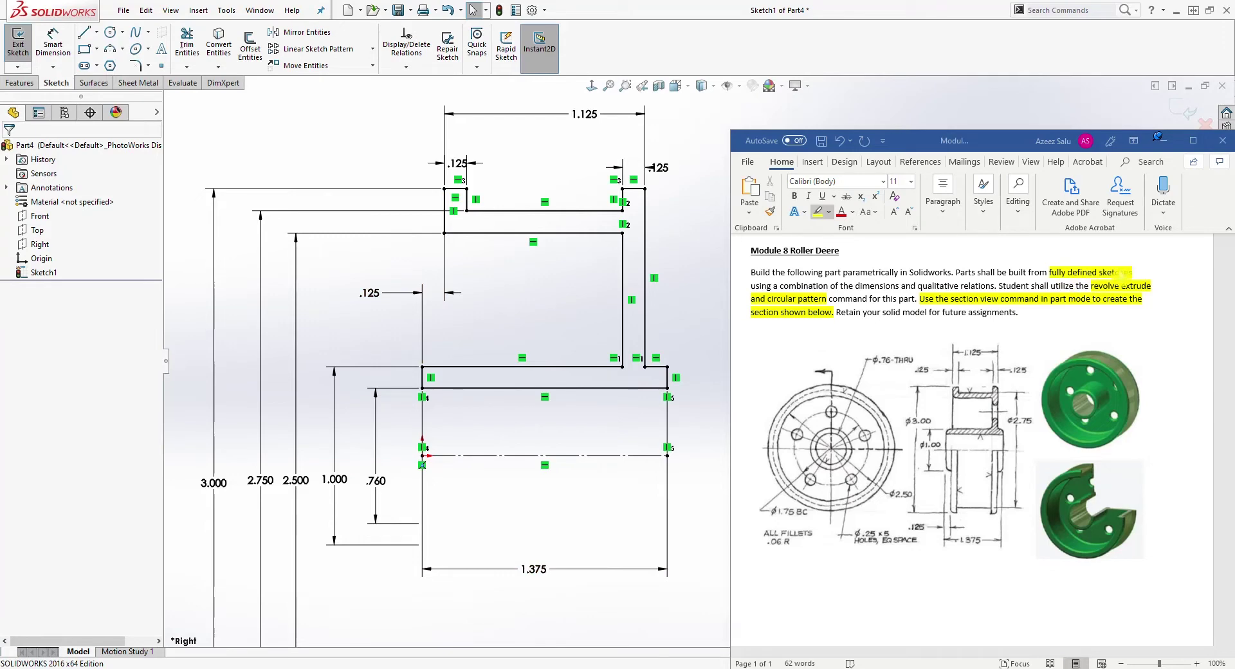
# Step: Revolve the half-section sketch 360 degrees about the centerline into a solid roller
pyautogui.click(515, 185)
pyautogui.click(22, 84)
pyautogui.click(62, 52)
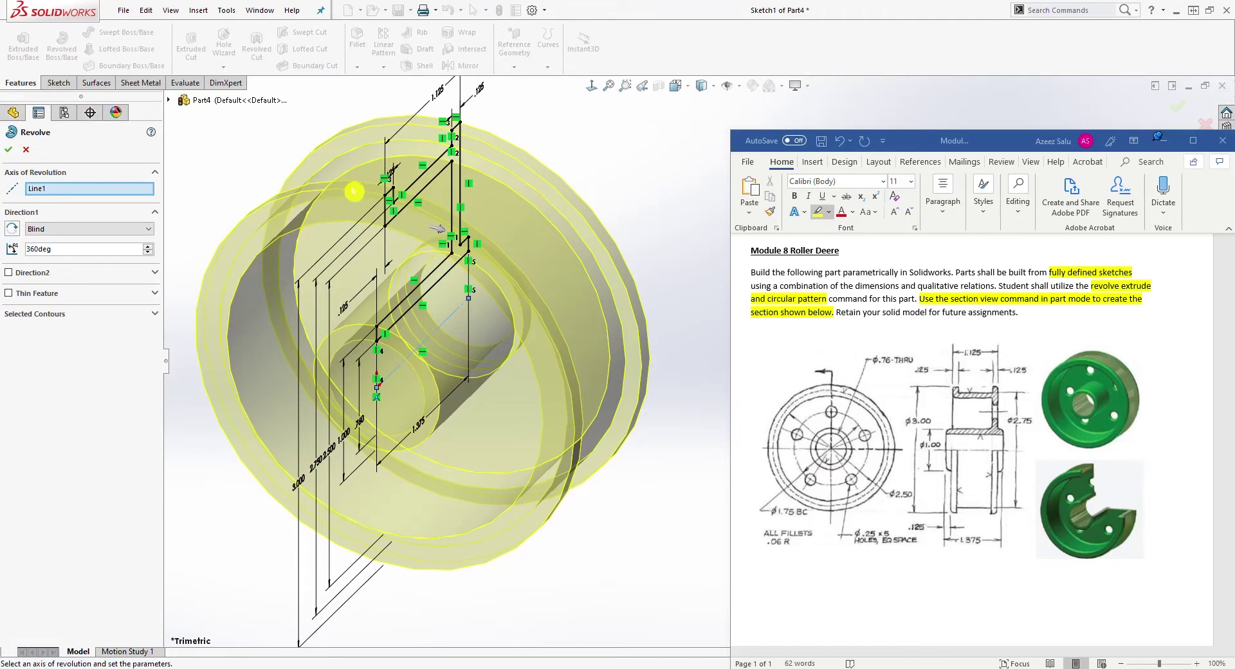
pyautogui.click(12, 152)
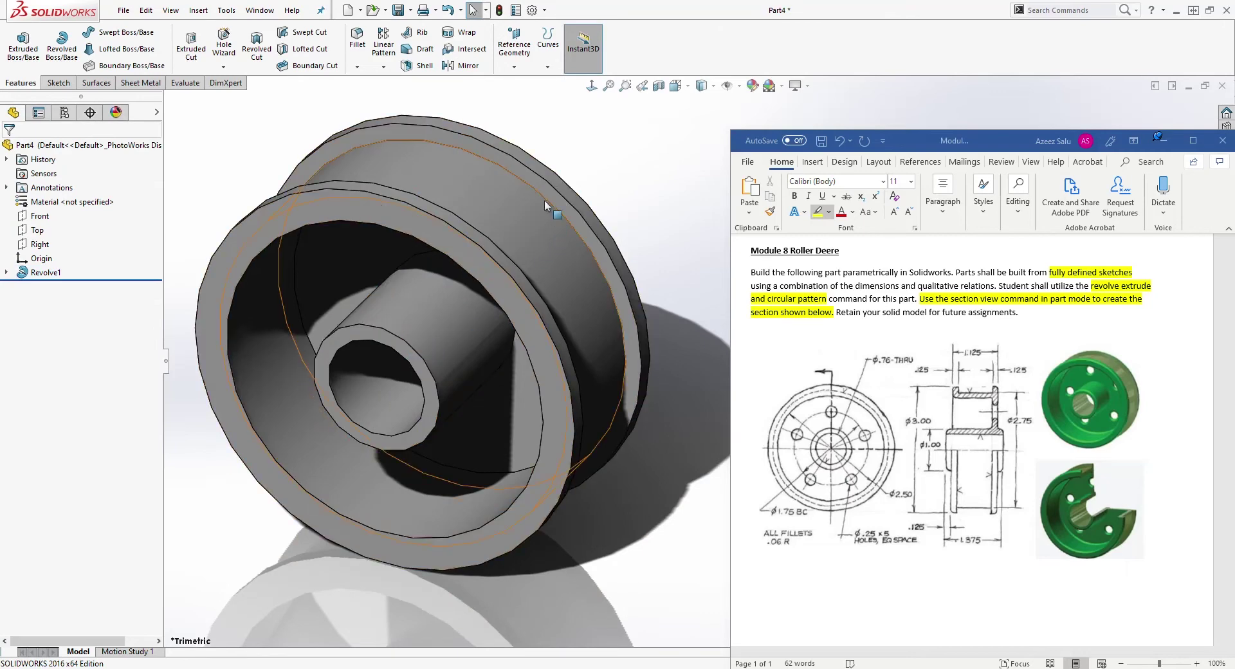
# Step: Raise the document's shaded and draft image quality resolution to nearly the highest setting
pyautogui.click(531, 11)
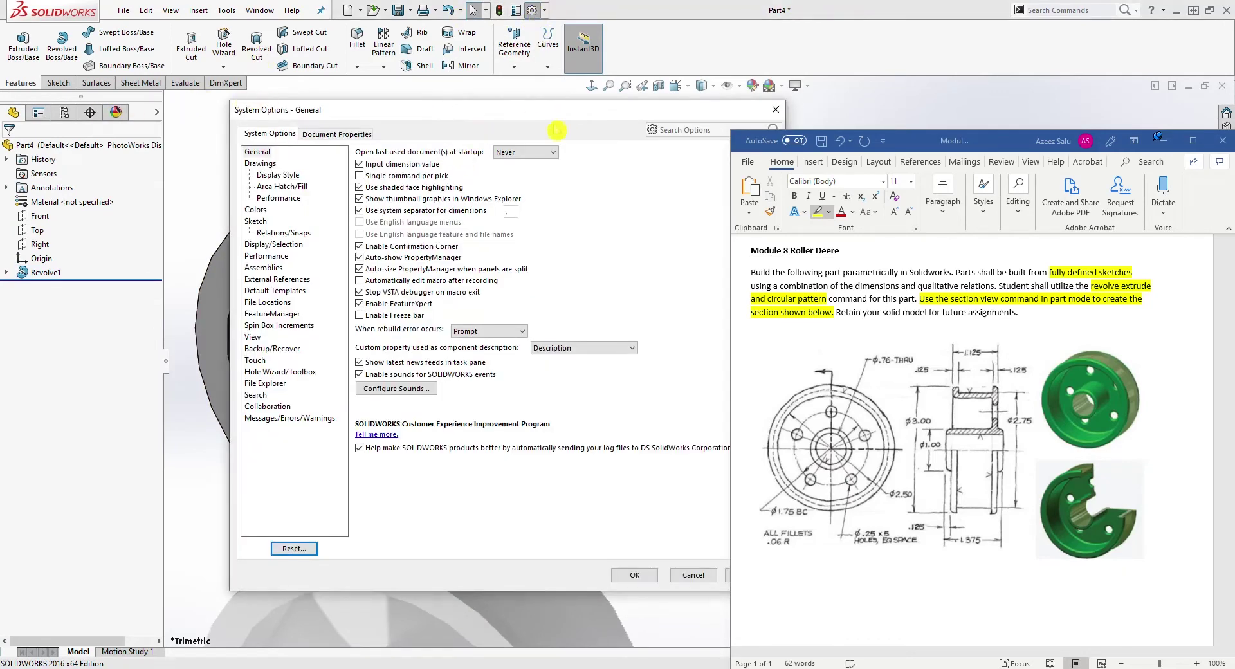
pyautogui.click(338, 134)
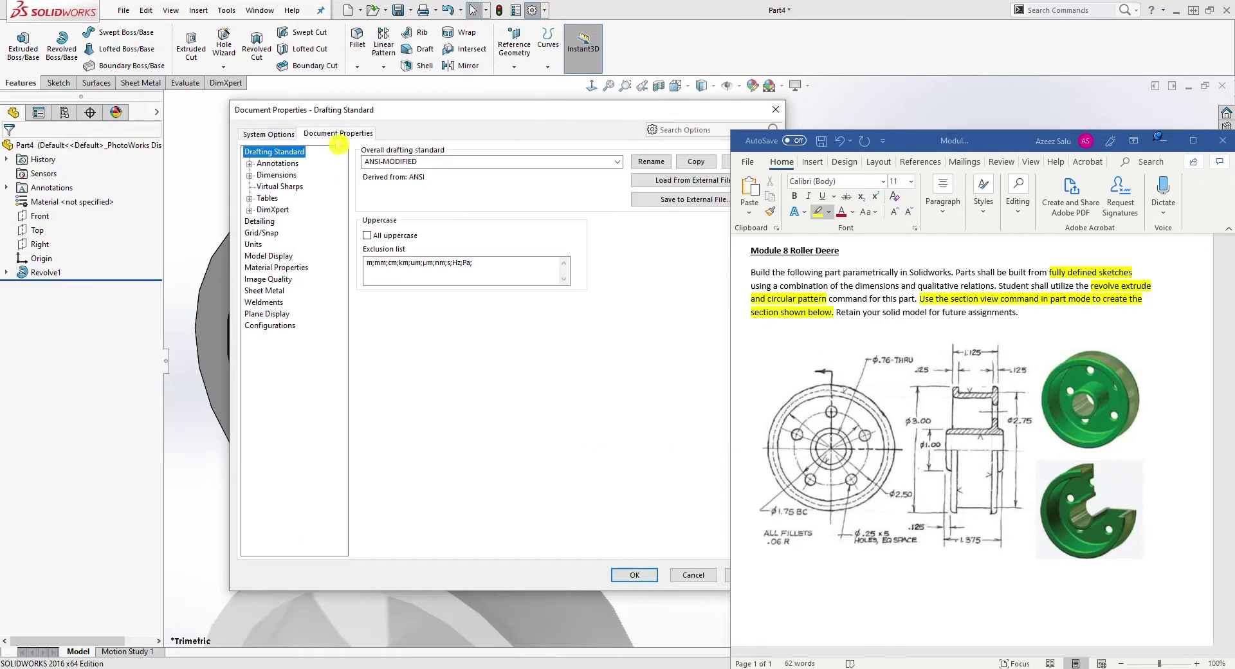
pyautogui.click(267, 279)
pyautogui.moveTo(544, 179); pyautogui.dragTo(598, 192)
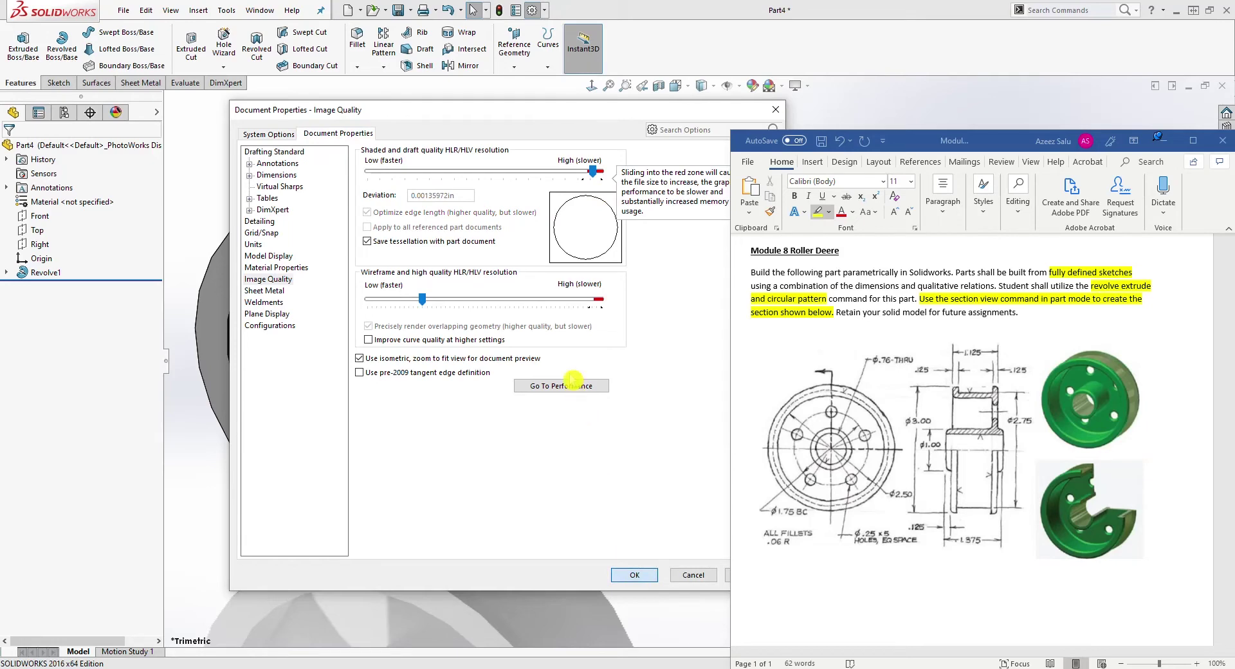
pyautogui.press('Return')
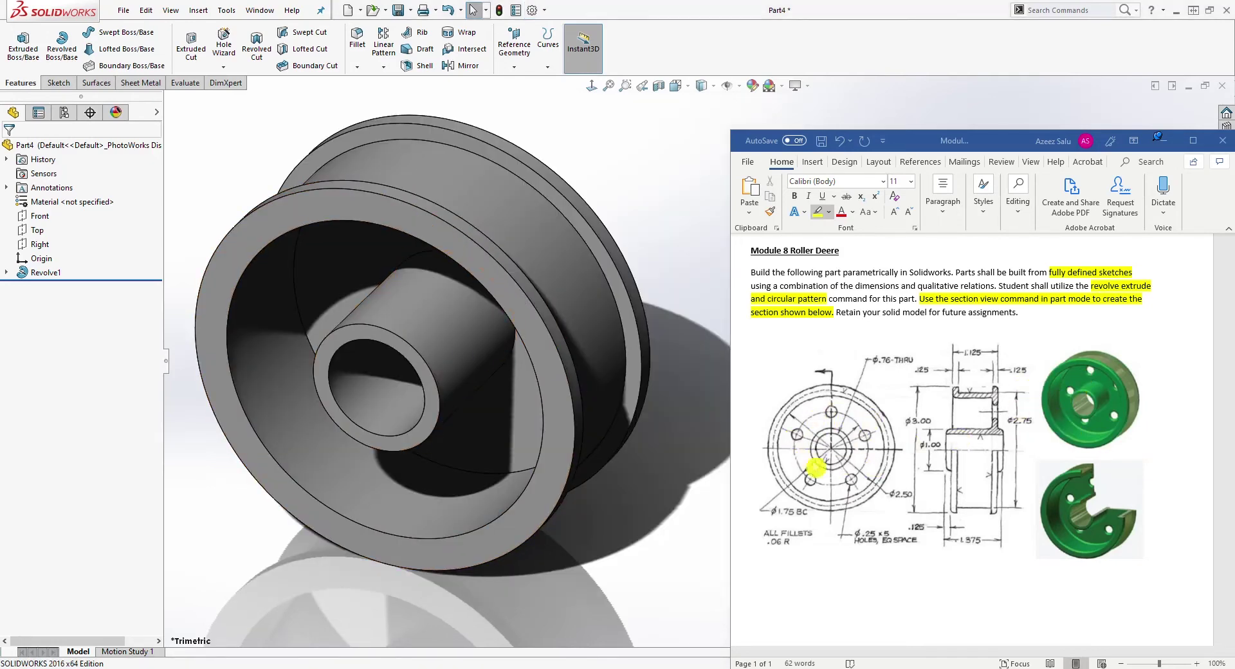
# Step: Start a sketch on the recessed web face between the hub and rim, and view that face square-on
pyautogui.moveTo(441, 427); pyautogui.dragTo(470, 257, button='middle')
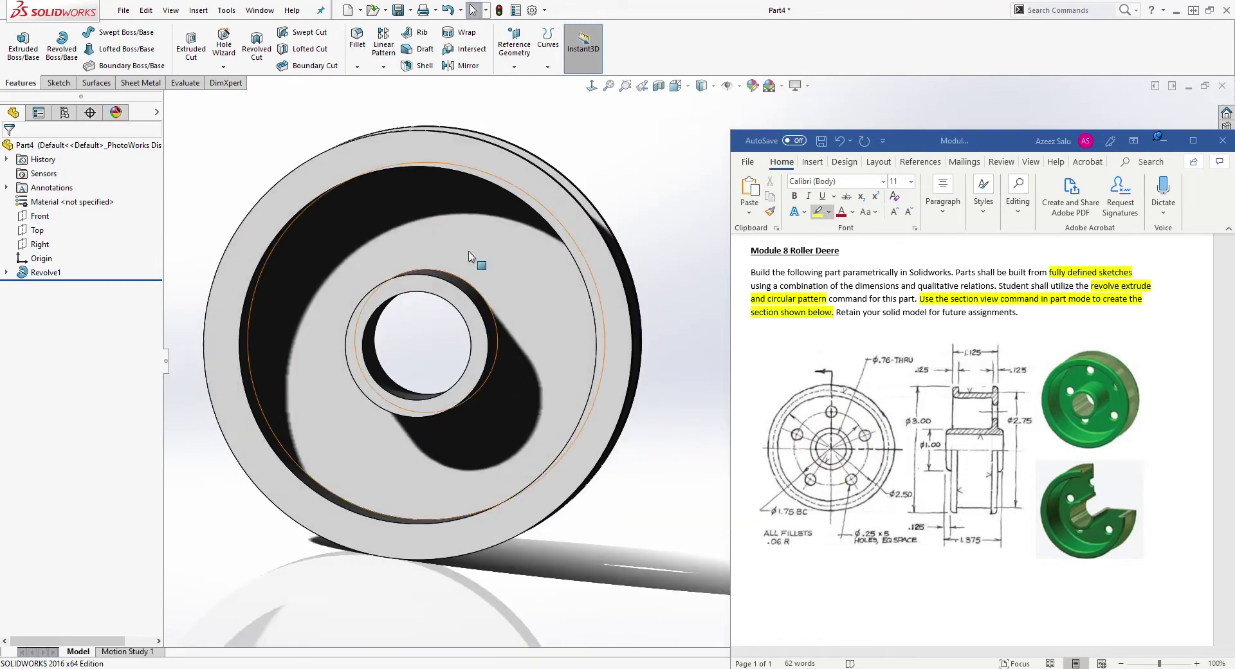
pyautogui.click(423, 232)
pyautogui.click(59, 82)
pyautogui.click(19, 40)
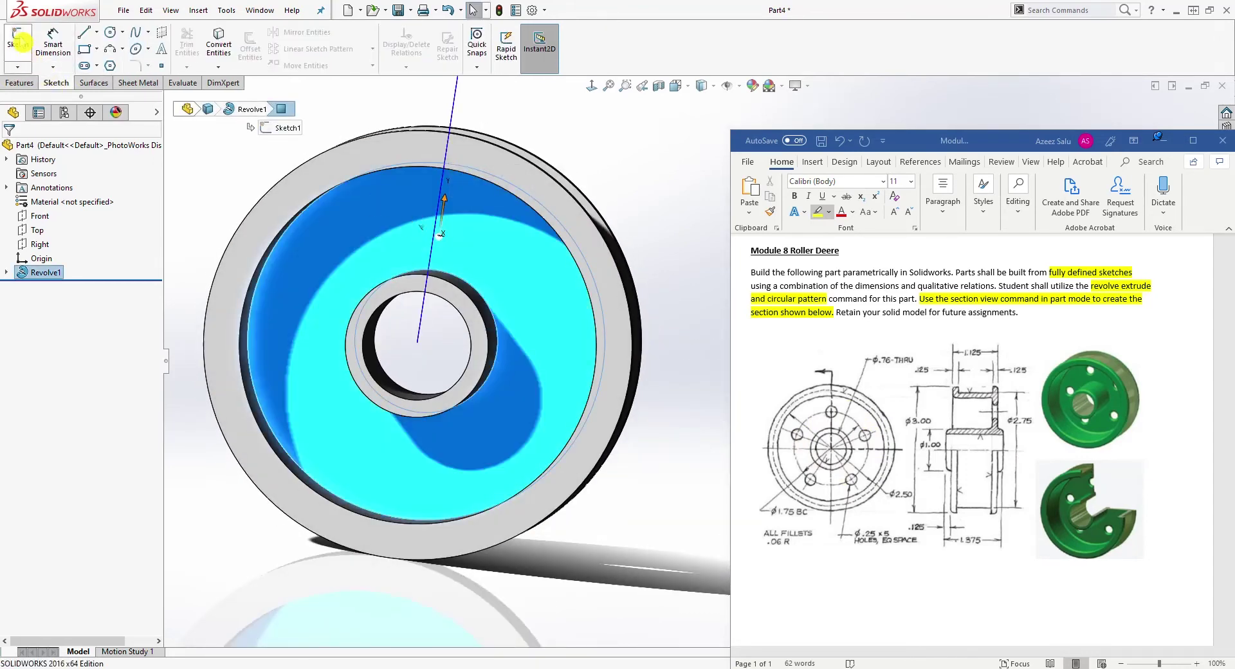
pyautogui.click(587, 86)
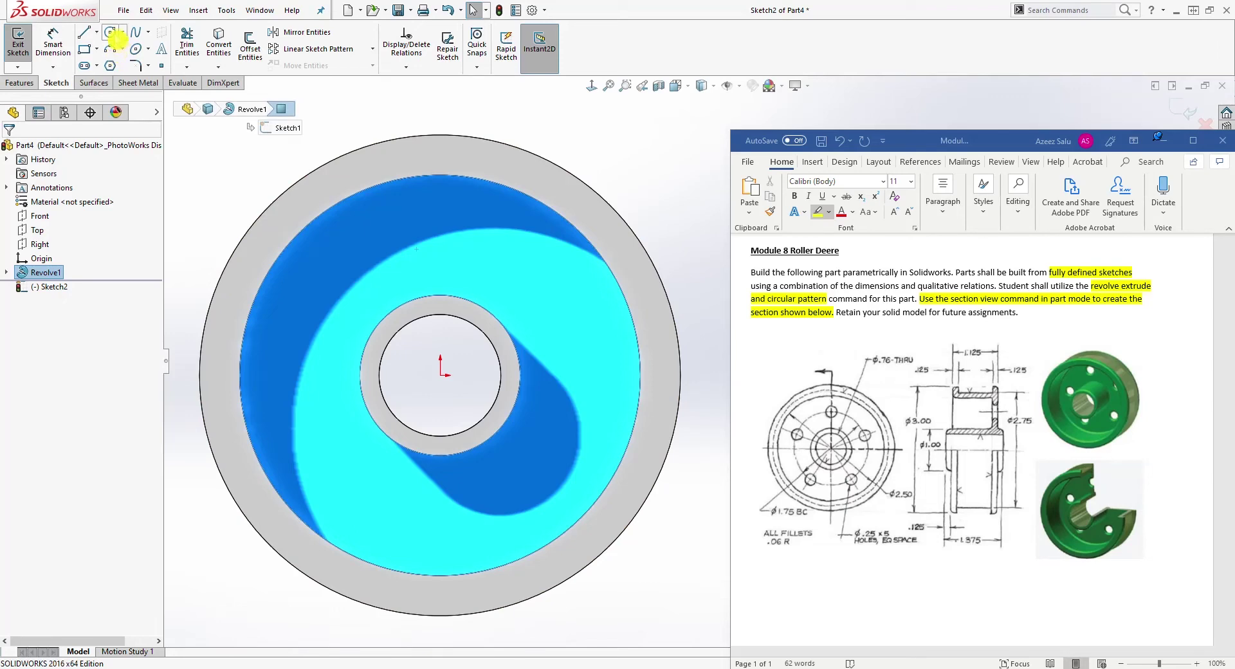
# Step: Sketch a circle about 1.63 in in diameter, centred on the origin, on the web between the hub and rim
pyautogui.click(440, 376)
pyautogui.click(450, 367)
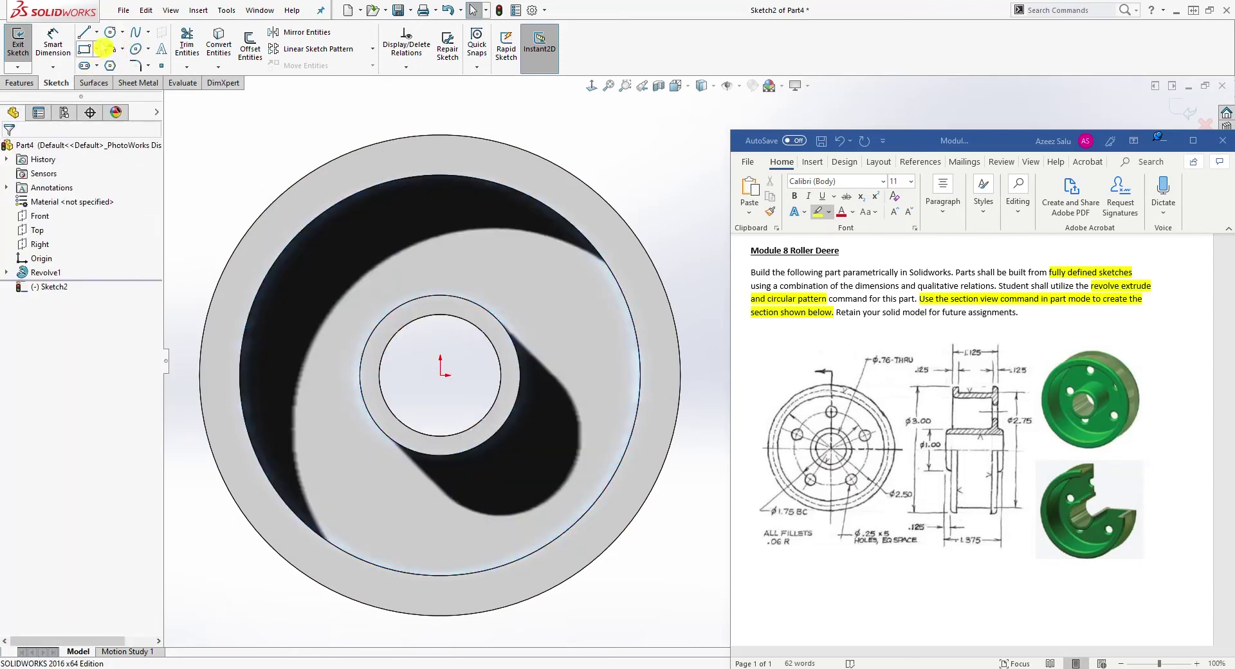
pyautogui.click(440, 375)
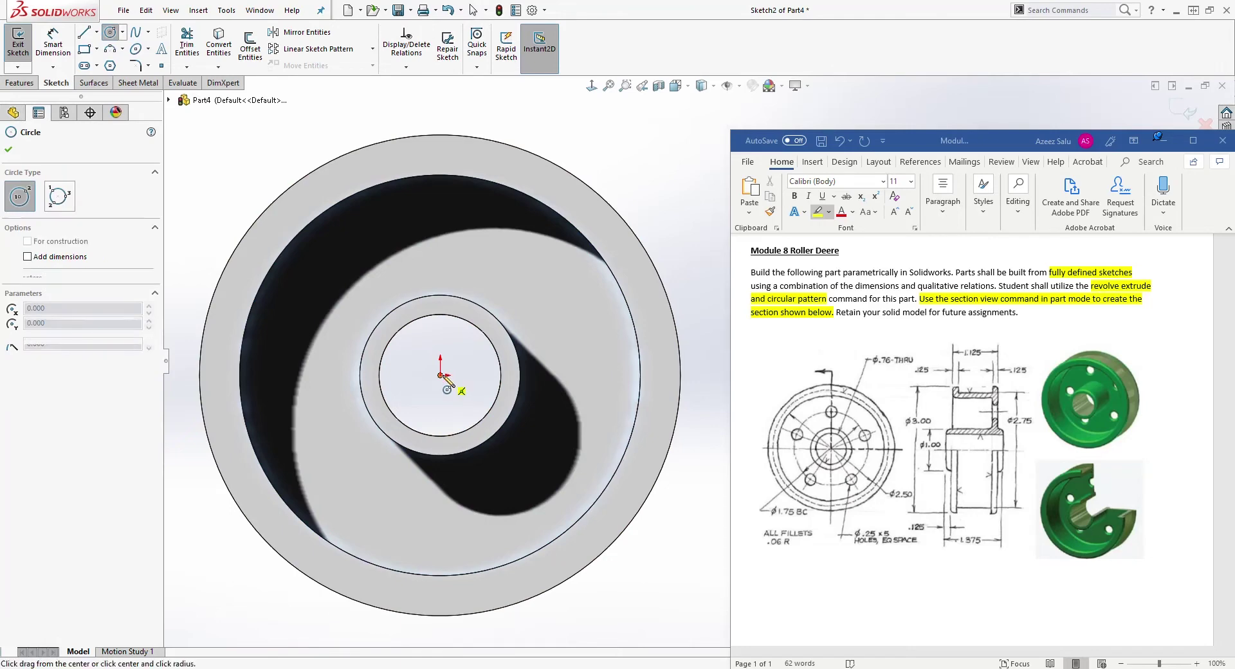
pyautogui.click(544, 296)
pyautogui.press('Escape')
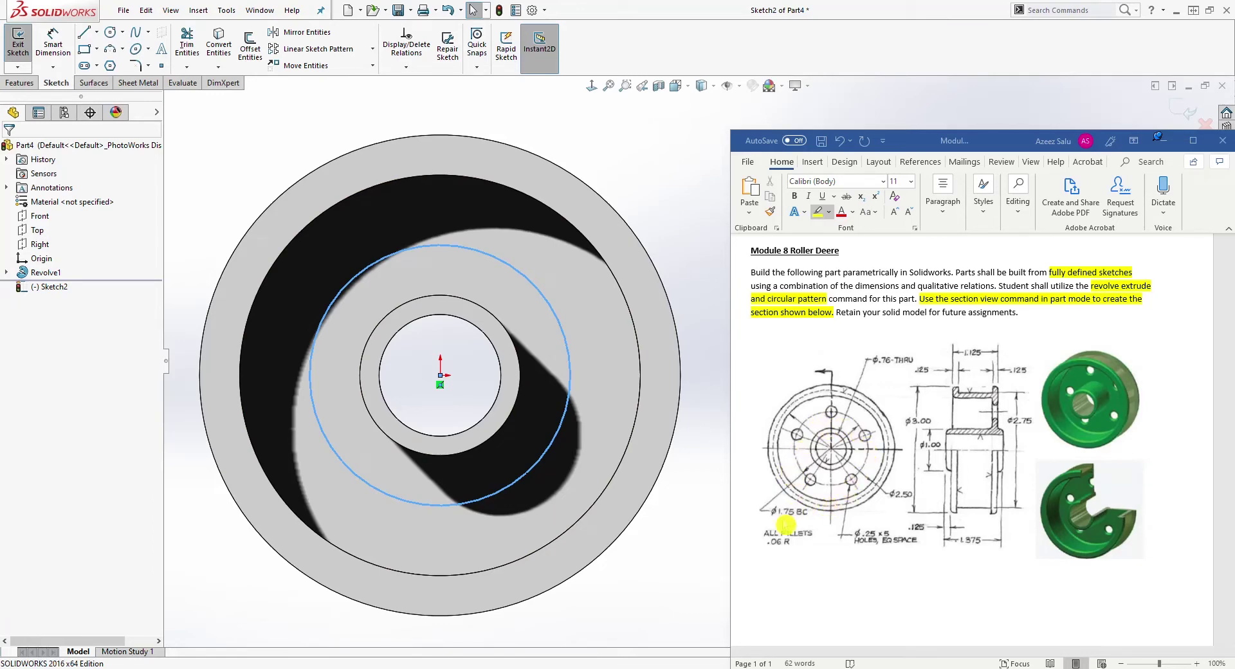
# Step: Dimension the sketched circle's diameter as 1.75 in
pyautogui.press('d')
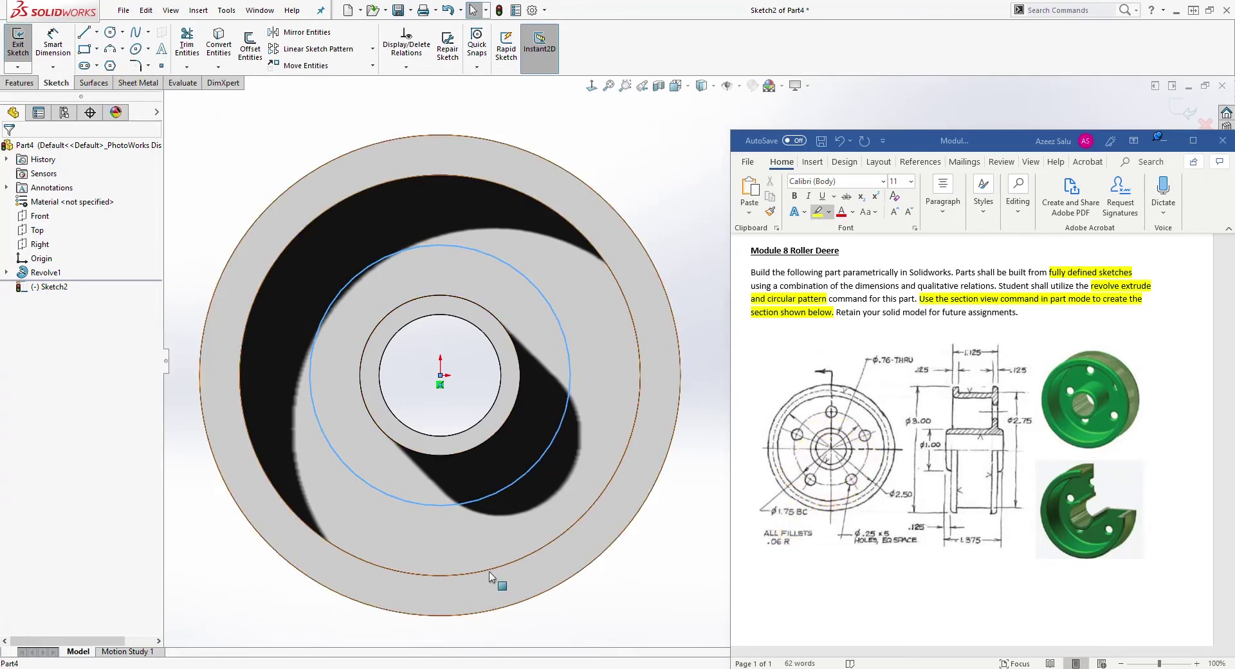
pyautogui.click(502, 259)
pyautogui.click(610, 137)
pyautogui.write('1.75')
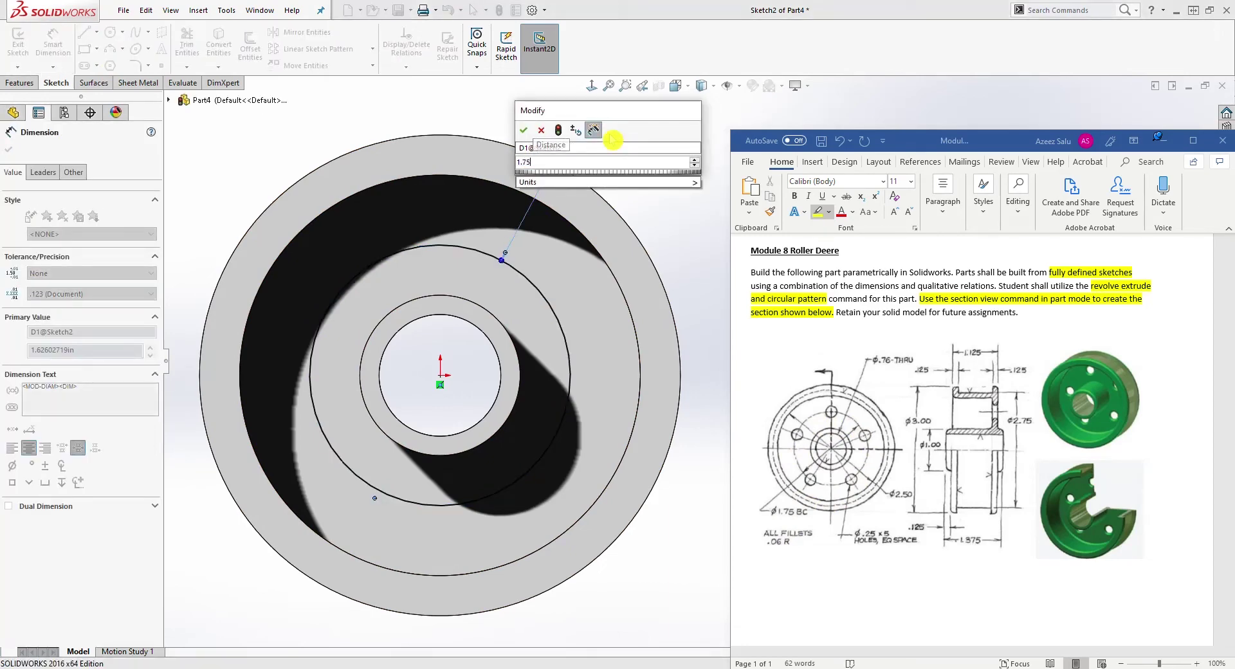
pyautogui.press('Return')
pyautogui.press('Escape')
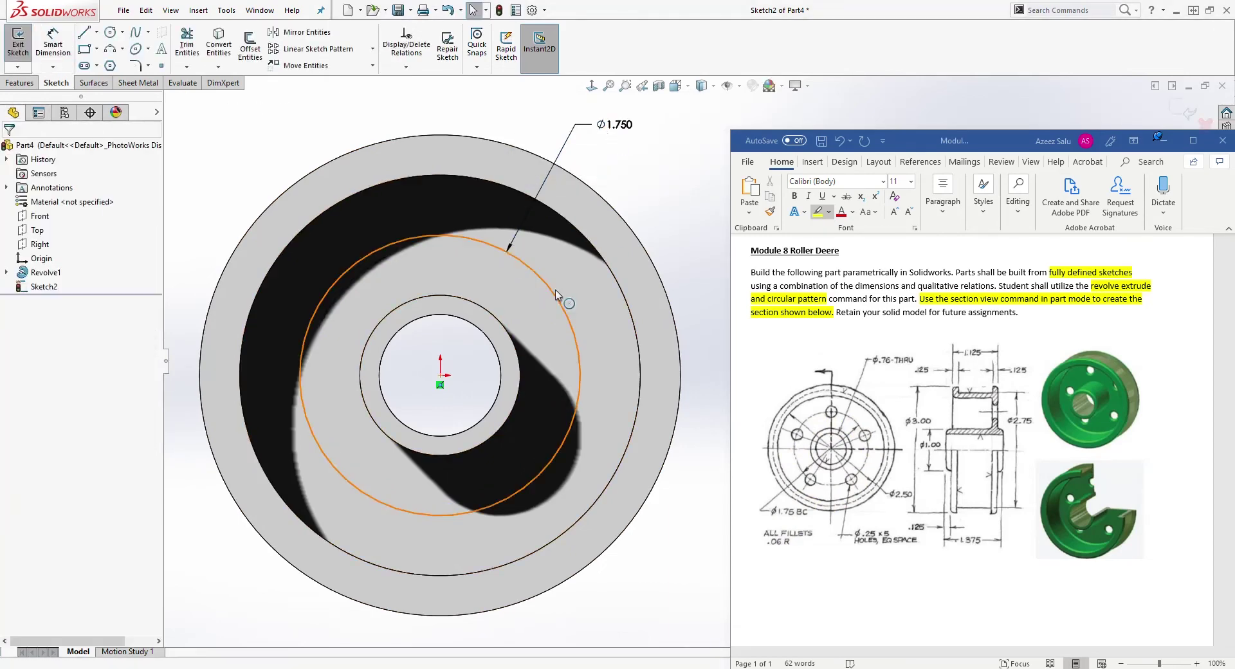
# Step: Convert the 1.75 in circle into construction geometry to serve as the bolt circle
pyautogui.click(554, 297)
pyautogui.click(28, 323)
pyautogui.click(335, 258)
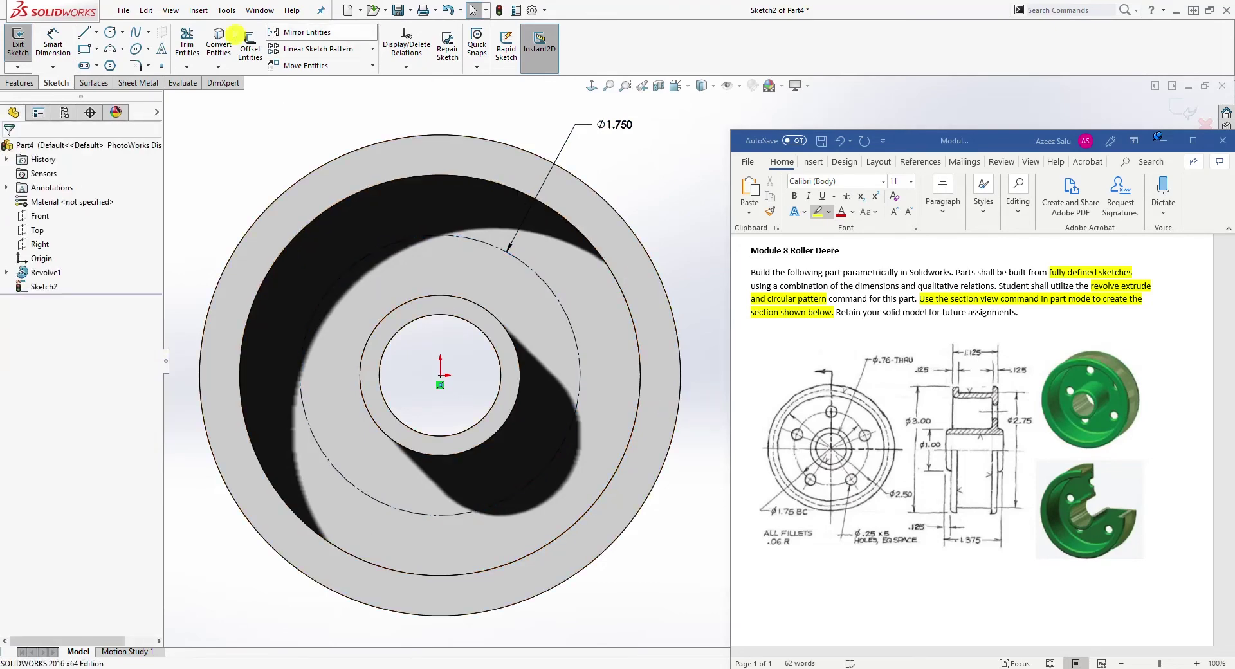
pyautogui.click(110, 31)
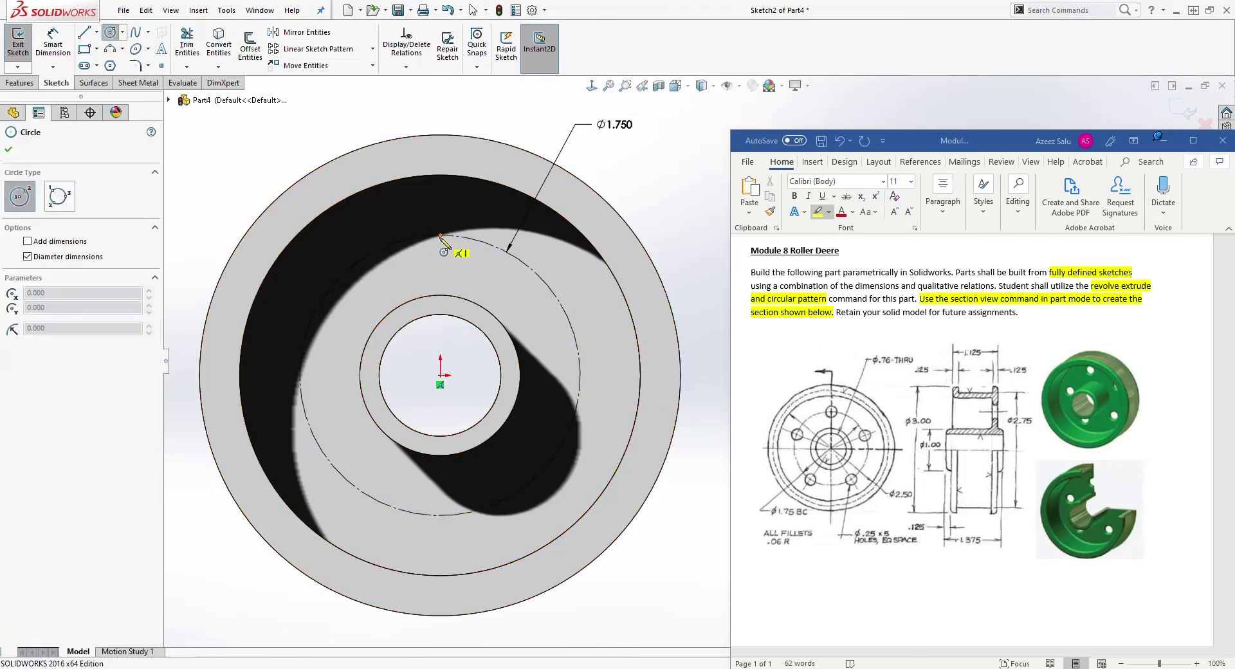
pyautogui.scroll(-2, 443, 237)
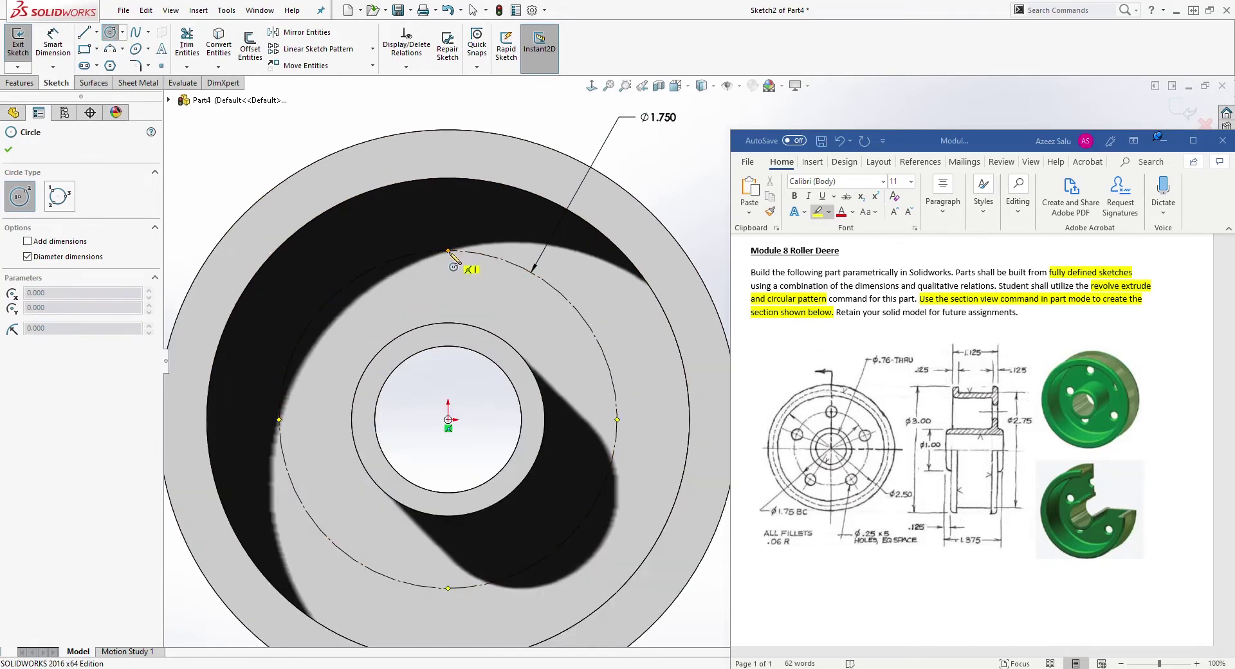
pyautogui.press('Escape')
# Step: Turn off shadows in shaded mode for the model display
pyautogui.click(798, 85)
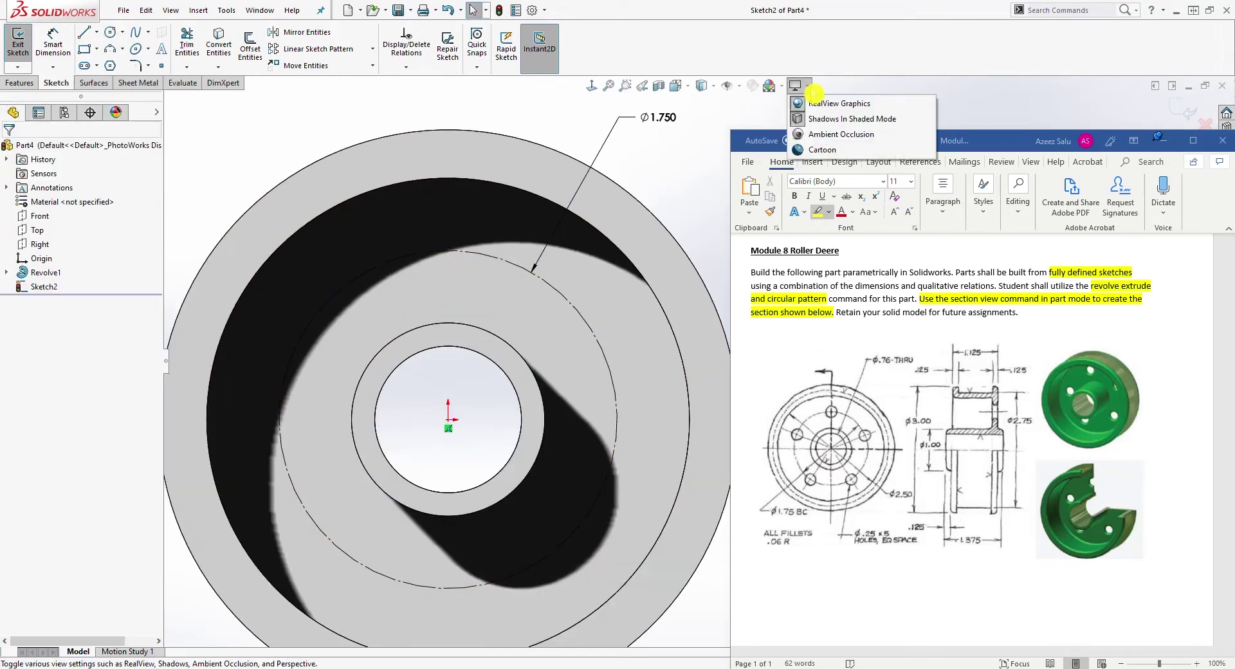
pyautogui.click(818, 124)
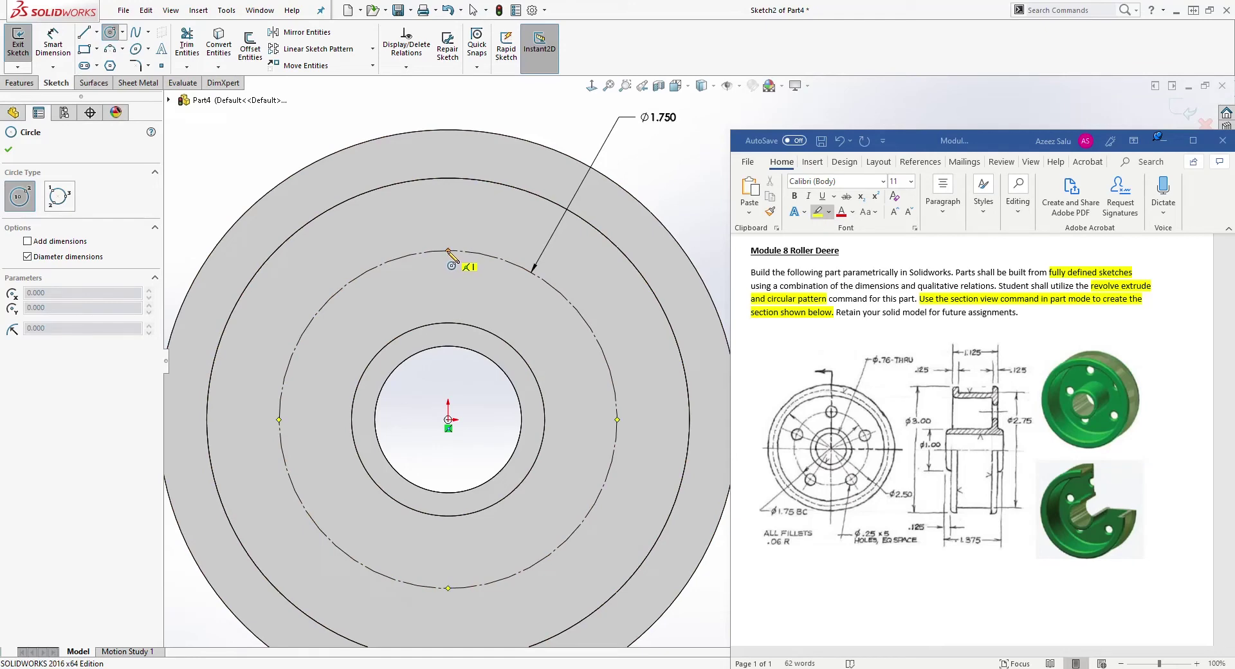
# Step: Sketch a hole circle about 0.31 in in diameter, centred on the bolt circle's quadrant point vertically above the origin
pyautogui.click(448, 250)
pyautogui.click(477, 245)
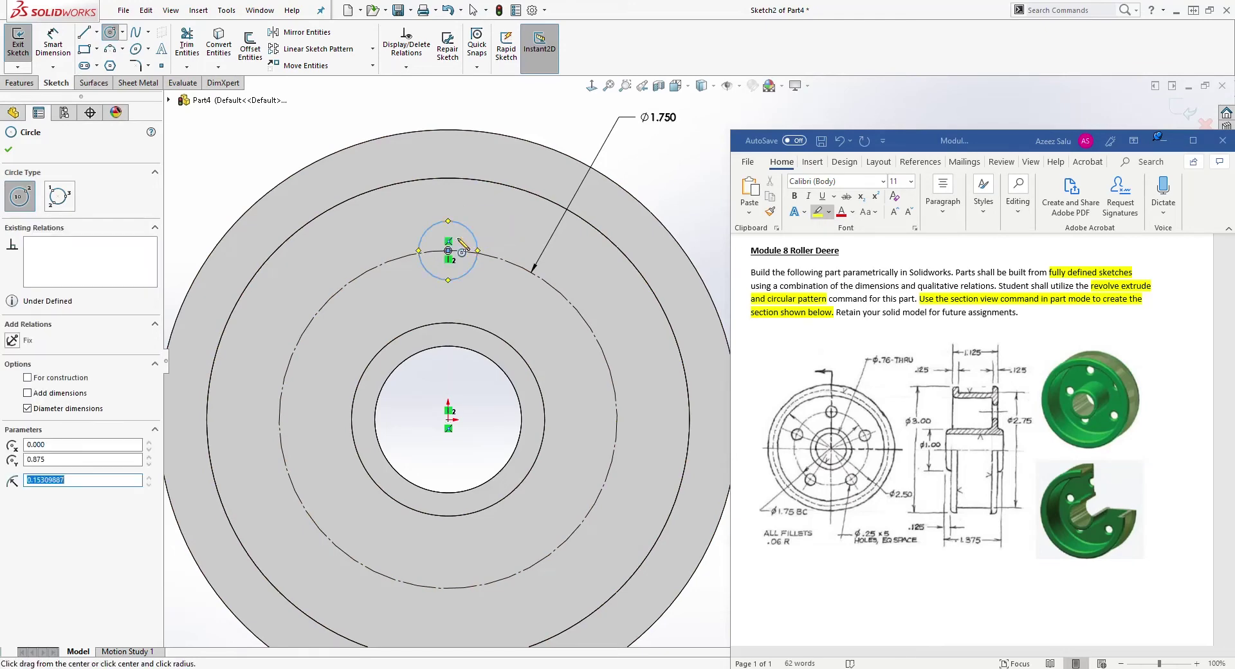
pyautogui.press('Escape')
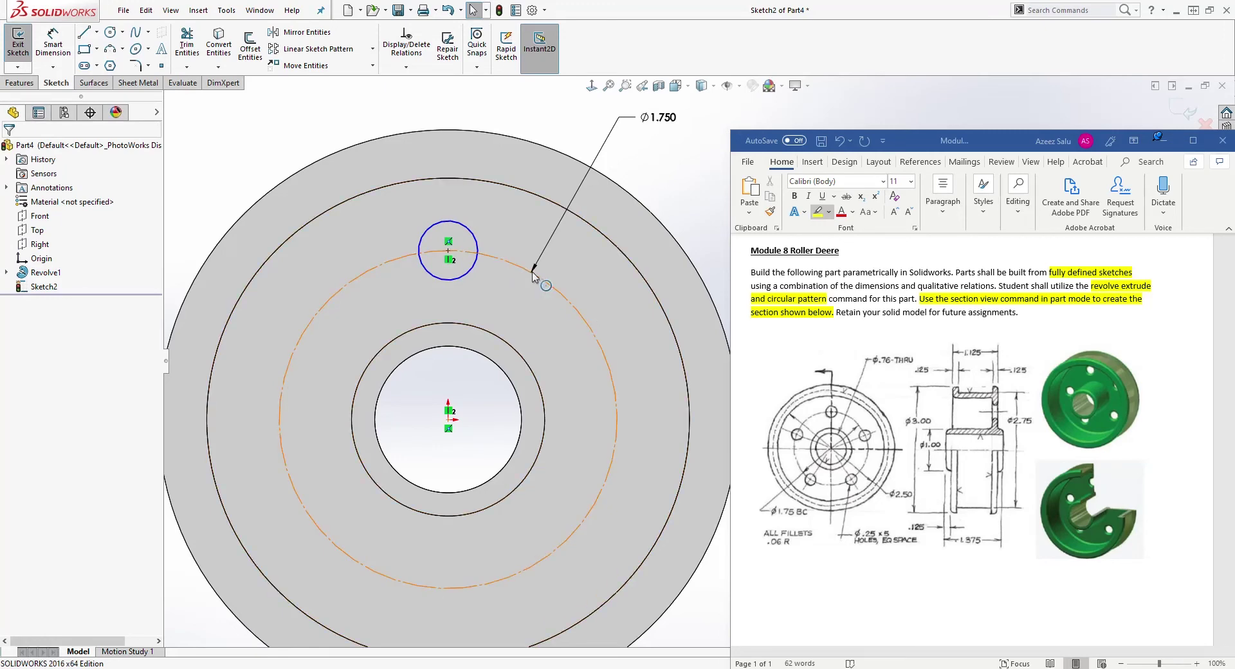
# Step: Check the existing relation between the hole circle's centre point and the origin
pyautogui.click(449, 264)
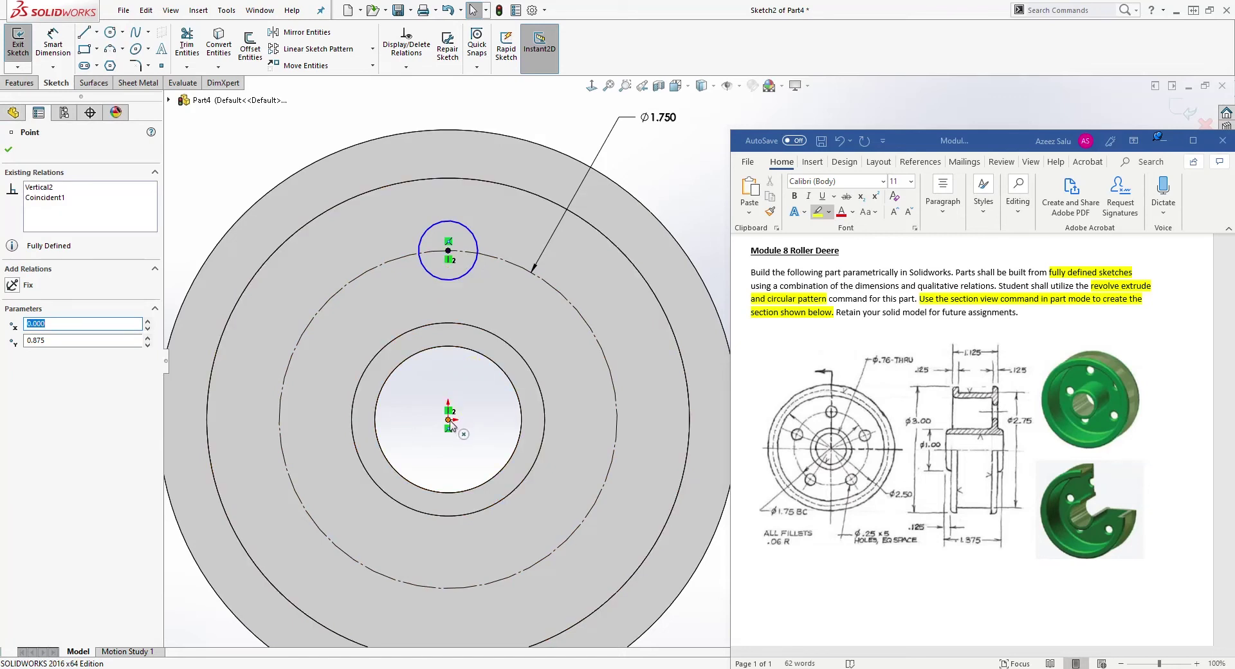
pyautogui.keyDown('ctrl'); pyautogui.click(449, 421); pyautogui.keyUp('ctrl')
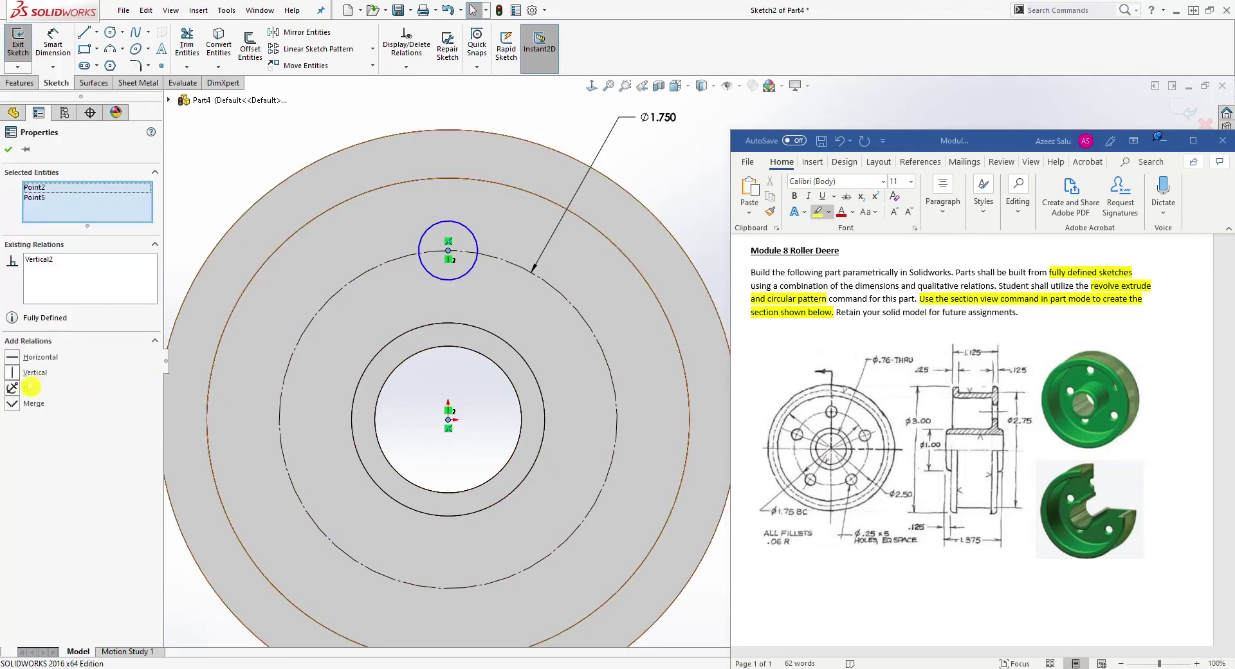
pyautogui.press('Escape')
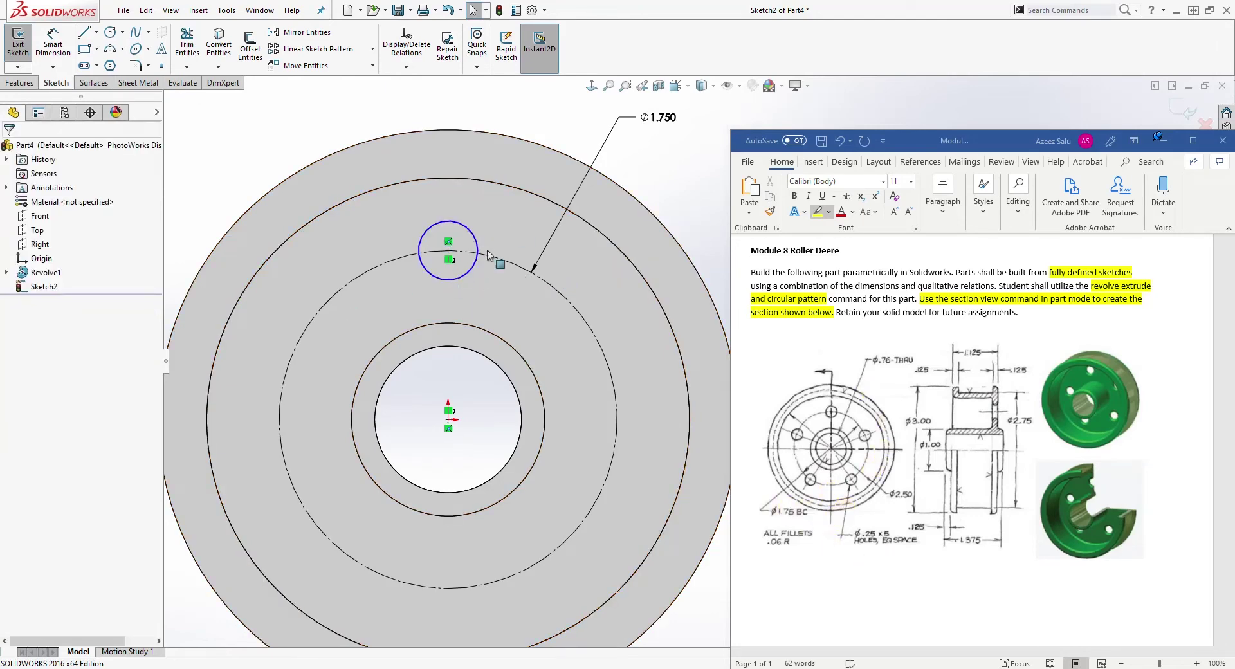
# Step: Dimension the hole circle's diameter as 0.25 in
pyautogui.click(56, 38)
pyautogui.click(459, 225)
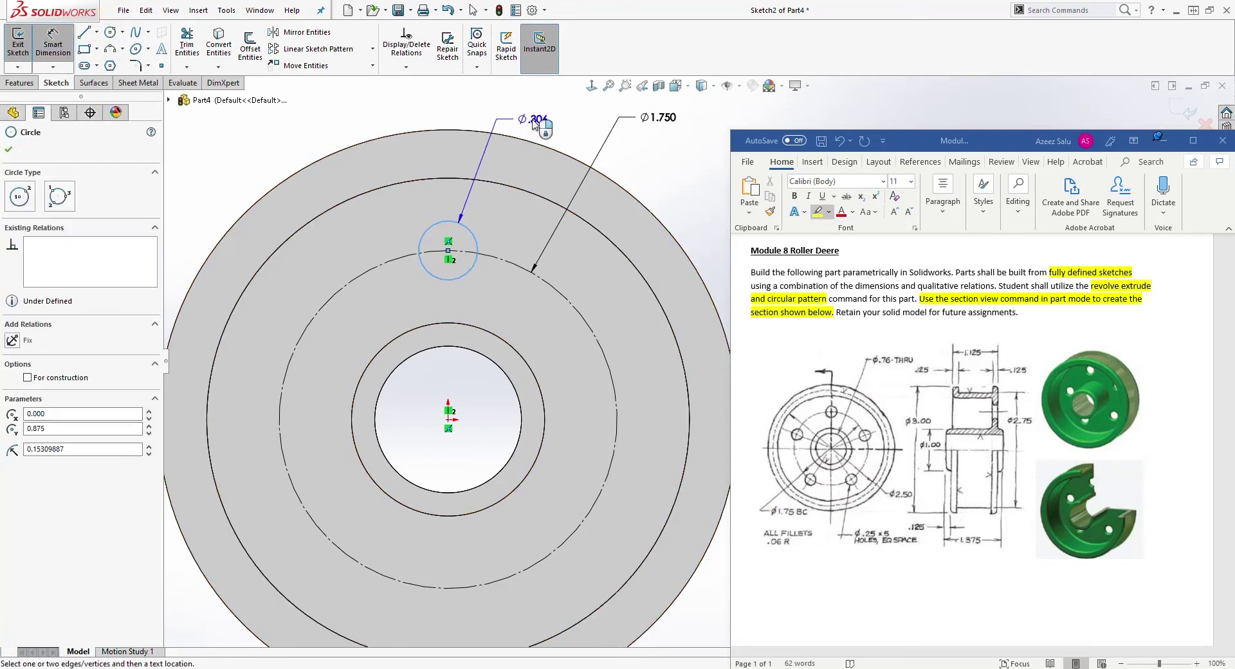
pyautogui.click(533, 124)
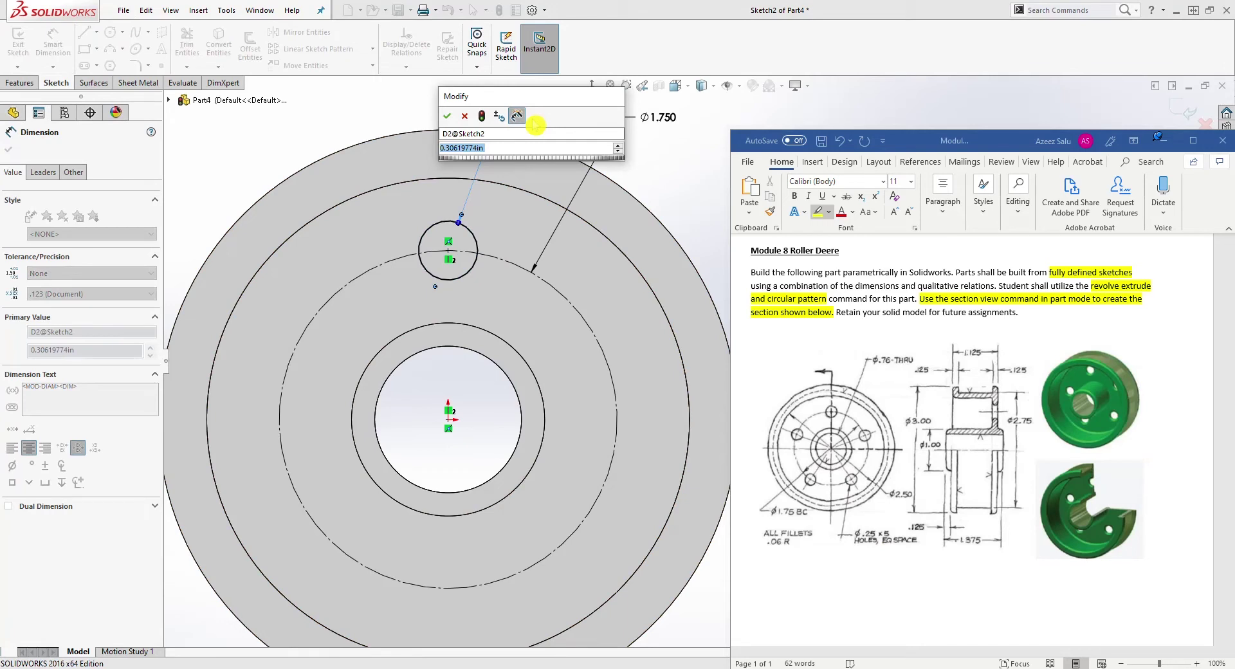
pyautogui.write('.25')
pyautogui.press('Return')
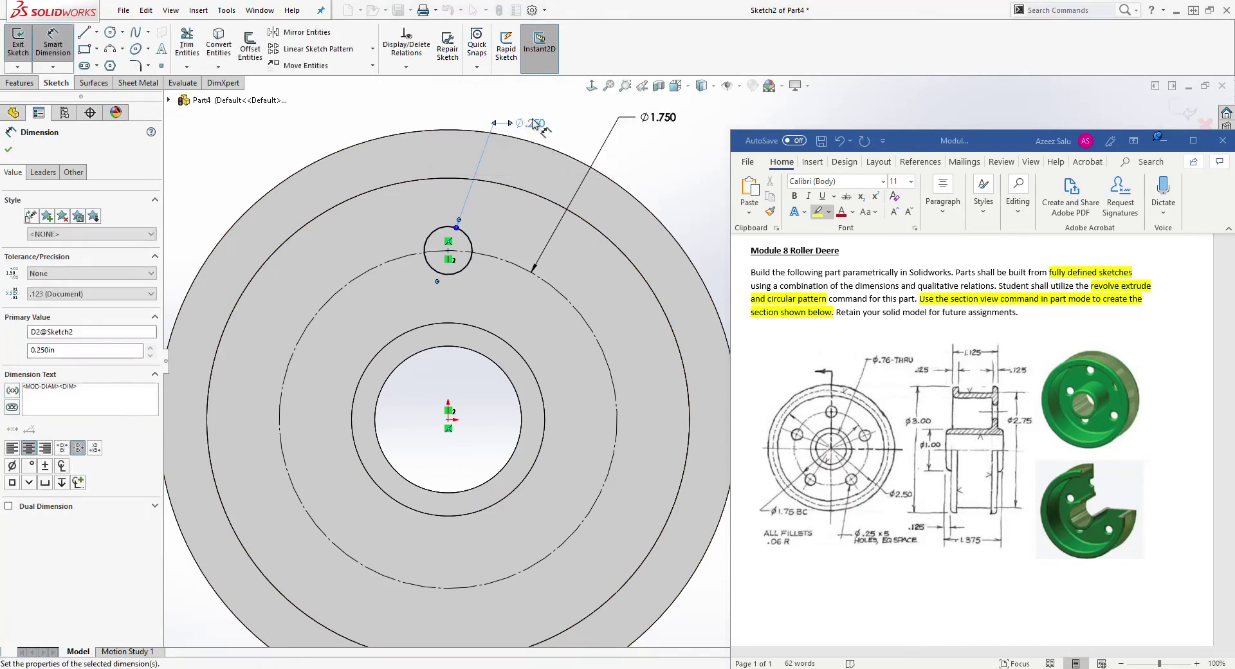
pyautogui.press('Escape')
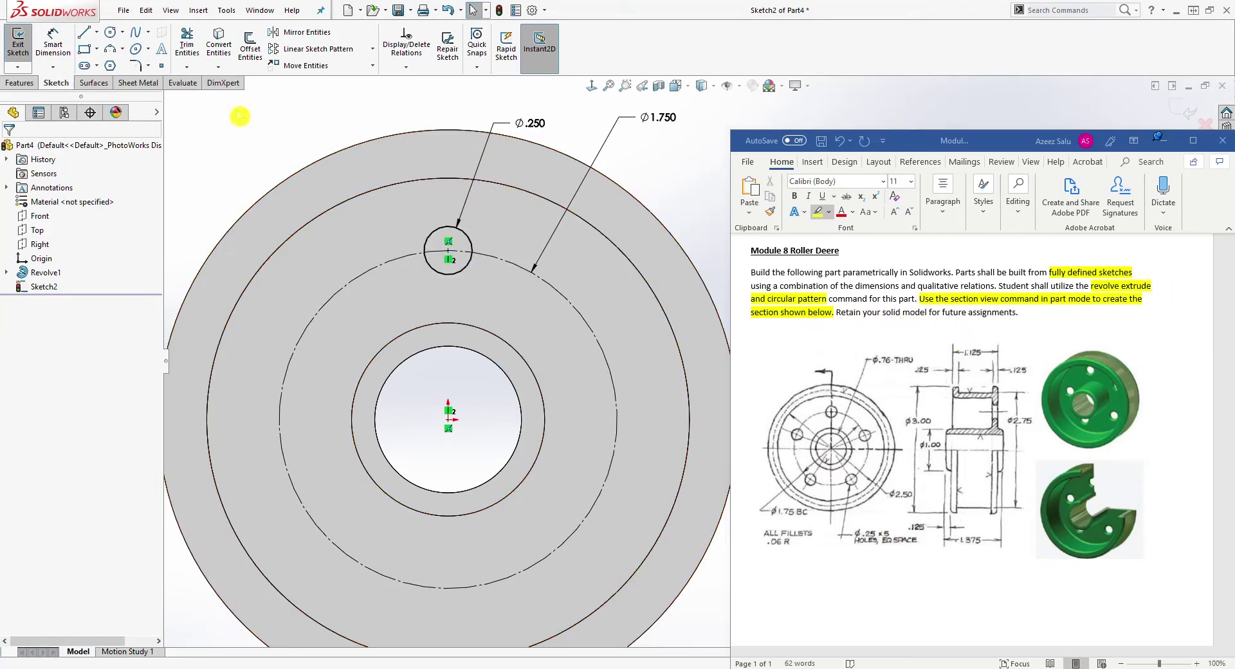
# Step: Cut-extrude the 0.25 in hole circle through the web with the Up To Next end condition
pyautogui.click(21, 83)
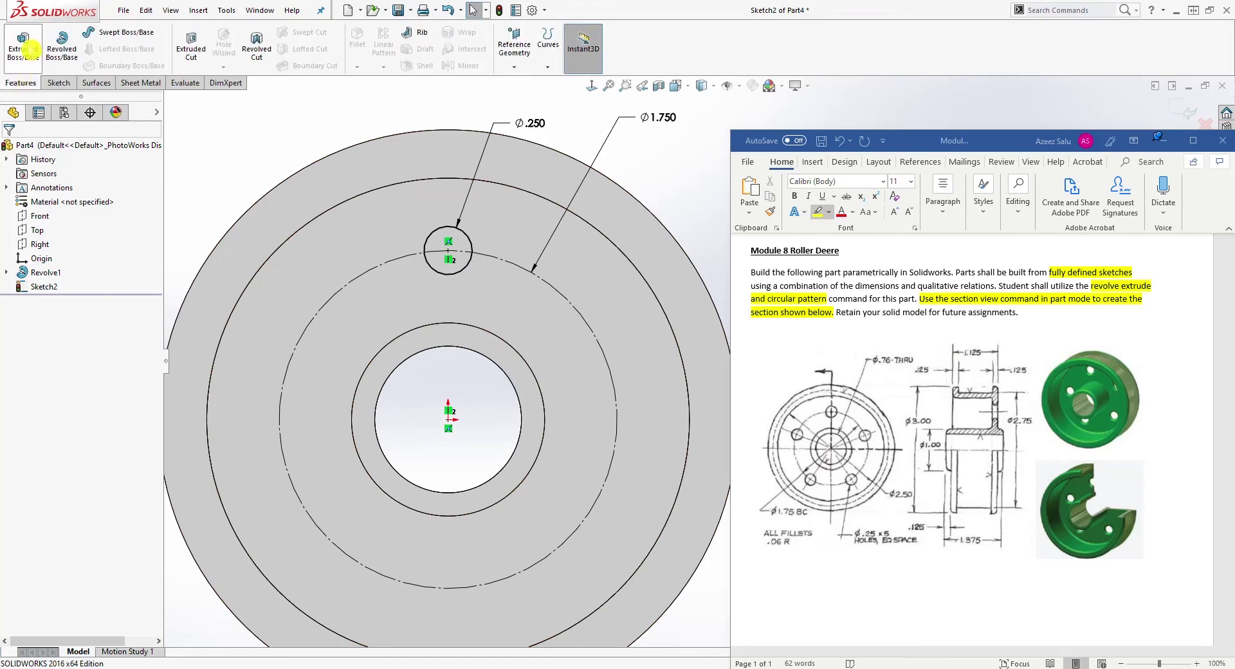
pyautogui.click(191, 46)
pyautogui.moveTo(494, 350)
pyautogui.mouseDown(button='middle')
pyautogui.moveTo(476, 335)
pyautogui.moveTo(366, 361)
pyautogui.mouseUp(button='middle')
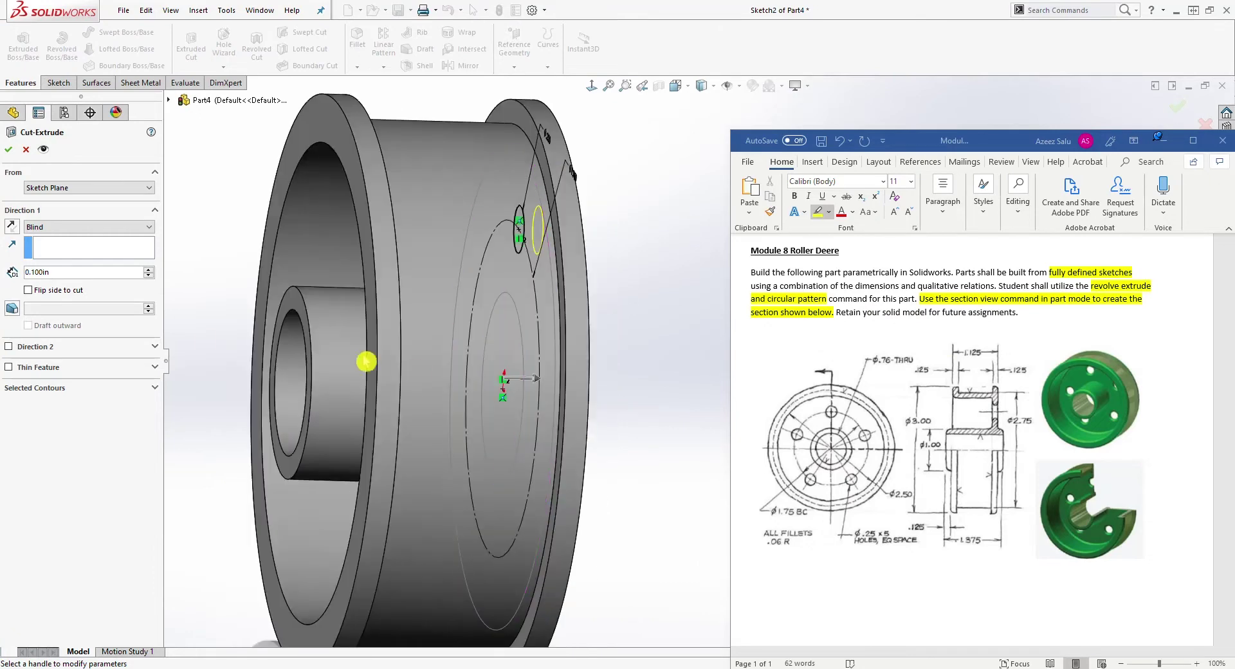
pyautogui.click(87, 226)
pyautogui.click(87, 266)
pyautogui.moveTo(258, 302)
pyautogui.mouseDown(button='middle')
pyautogui.moveTo(302, 305)
pyautogui.moveTo(322, 270)
pyautogui.moveTo(367, 257)
pyautogui.mouseUp(button='middle')
pyautogui.click(9, 150)
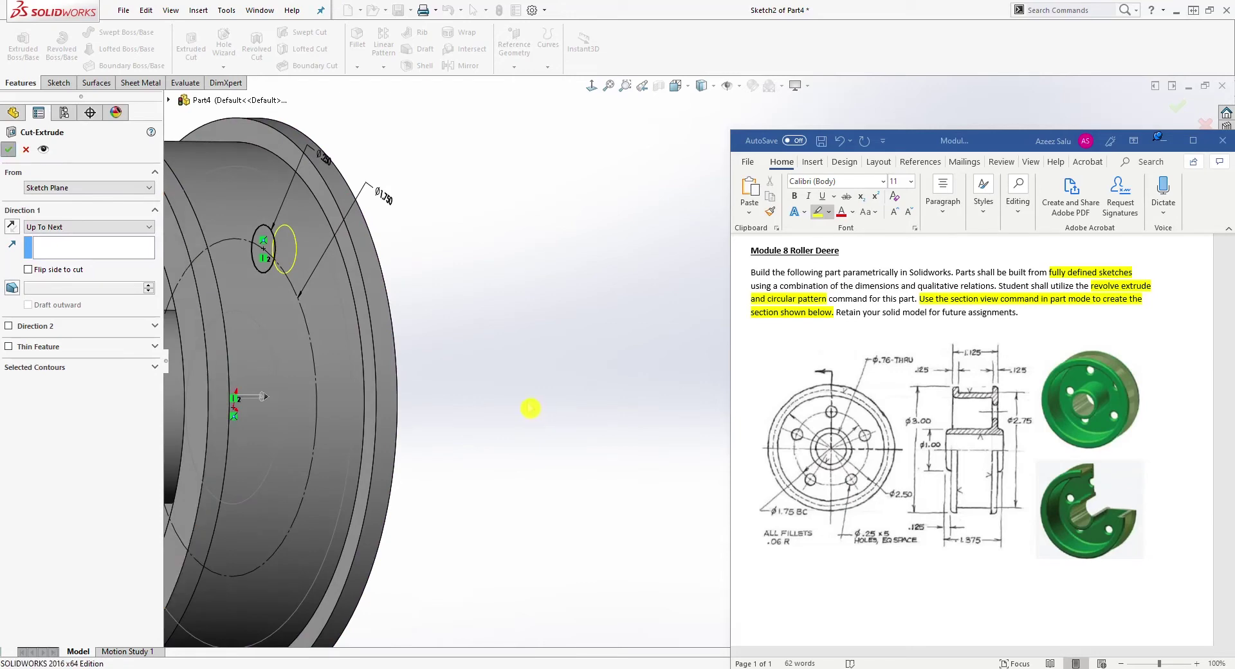
# Step: Fillet the hole's circular edges on both sides of the web with a symmetric 0.06 in radius
pyautogui.moveTo(535, 427); pyautogui.dragTo(592, 430, button='middle')
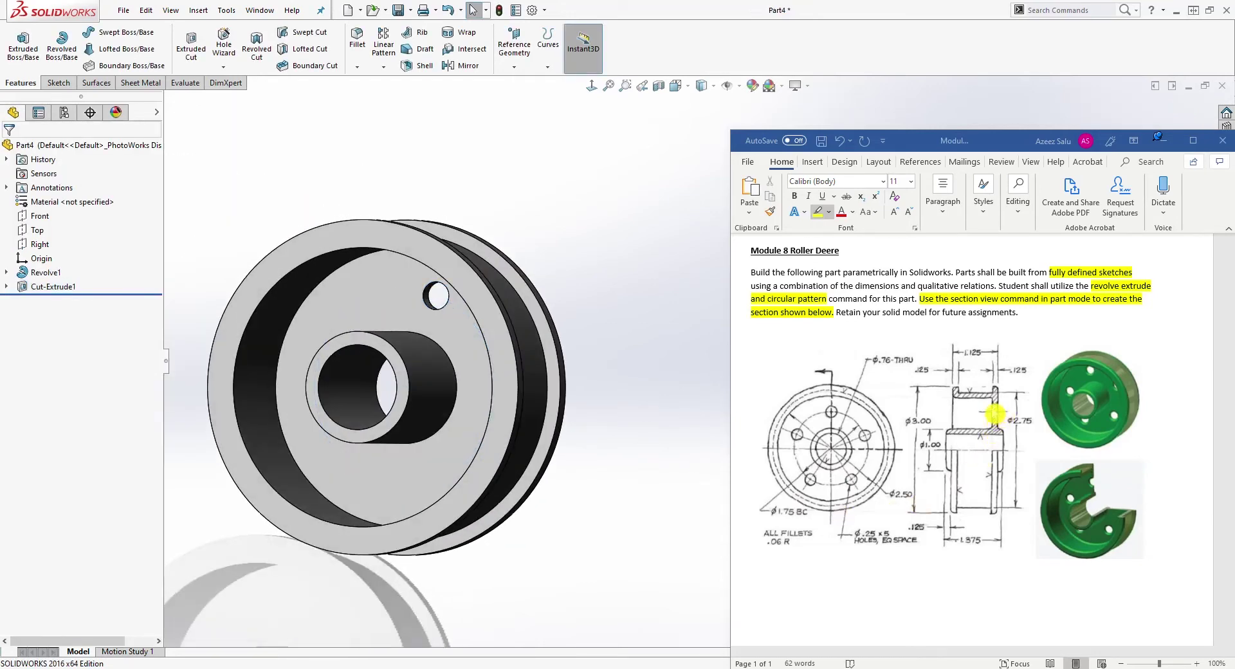
pyautogui.moveTo(566, 258); pyautogui.dragTo(411, 297, button='middle')
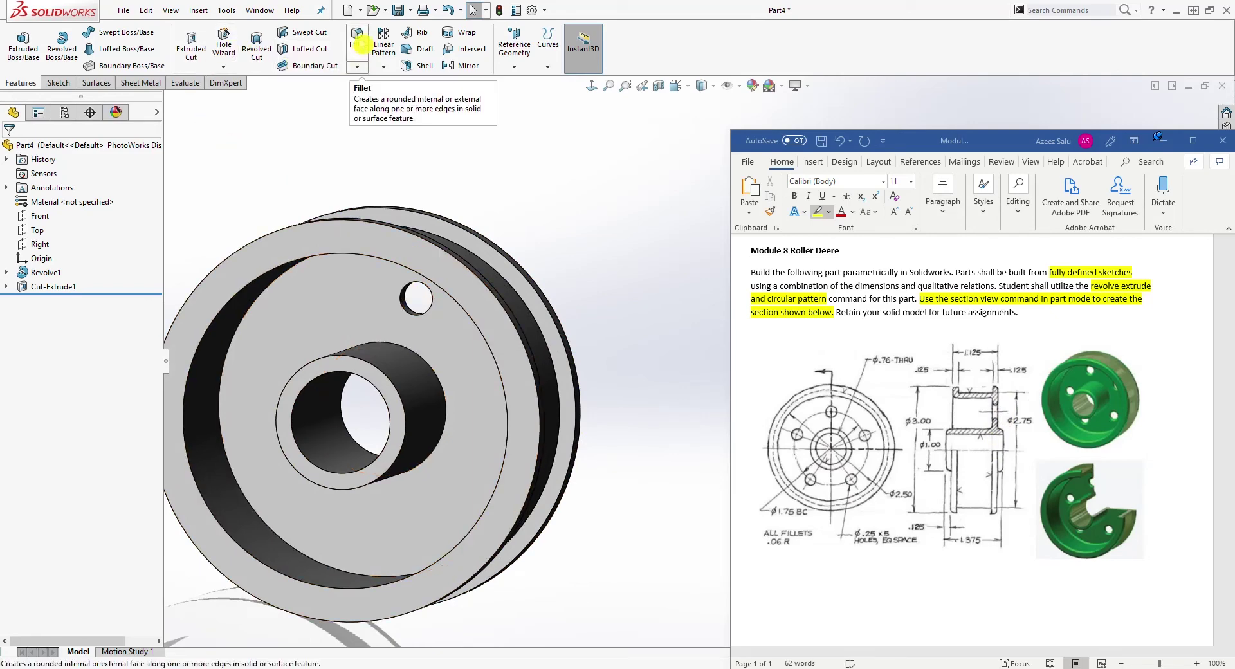
pyautogui.click(359, 42)
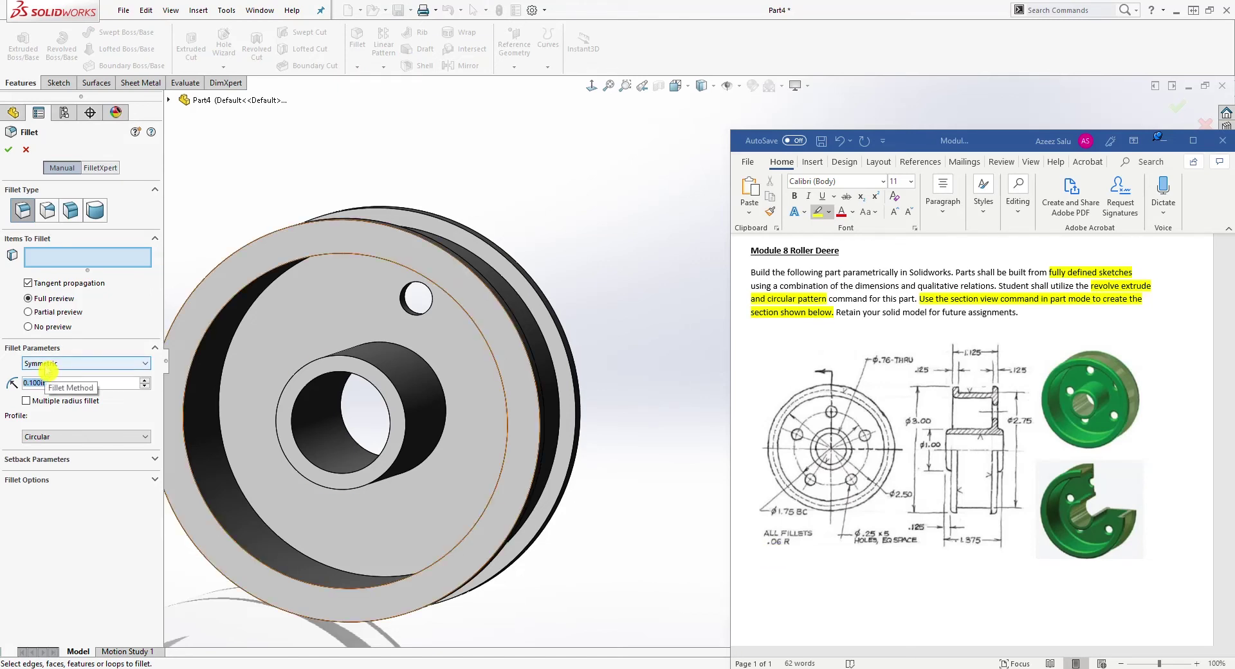
pyautogui.write('0.06')
pyautogui.scroll(-4, 431, 302)
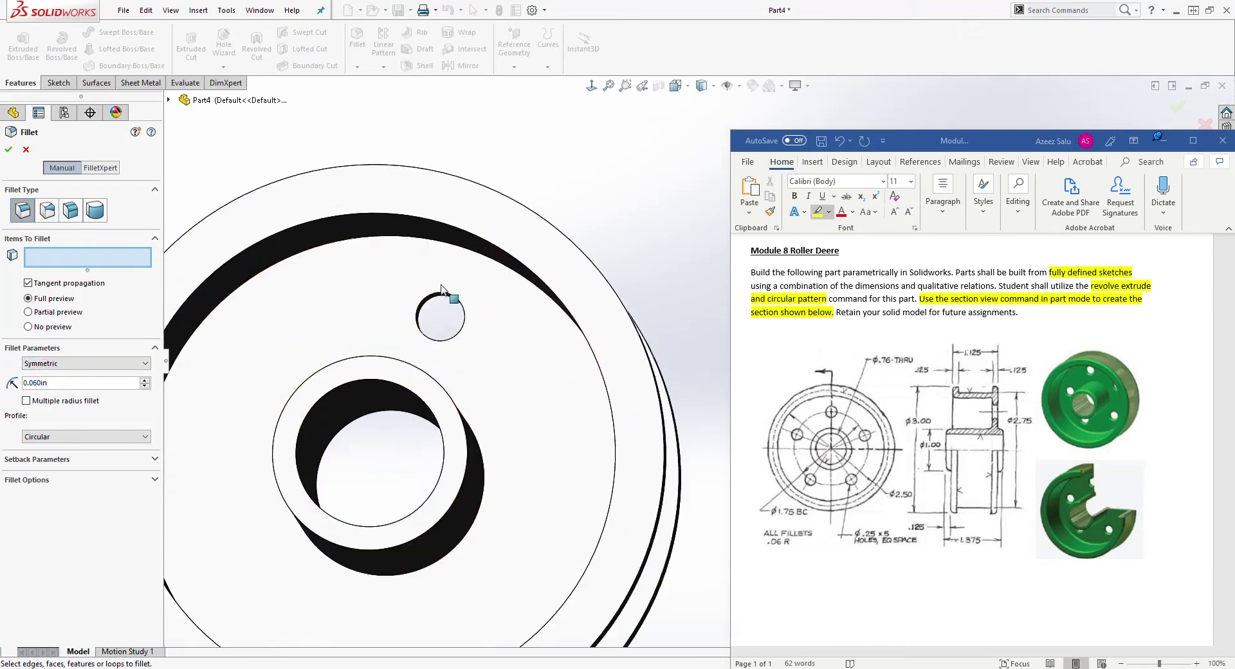
pyautogui.click(431, 301)
pyautogui.moveTo(432, 303); pyautogui.dragTo(351, 305, button='middle')
pyautogui.click(475, 300)
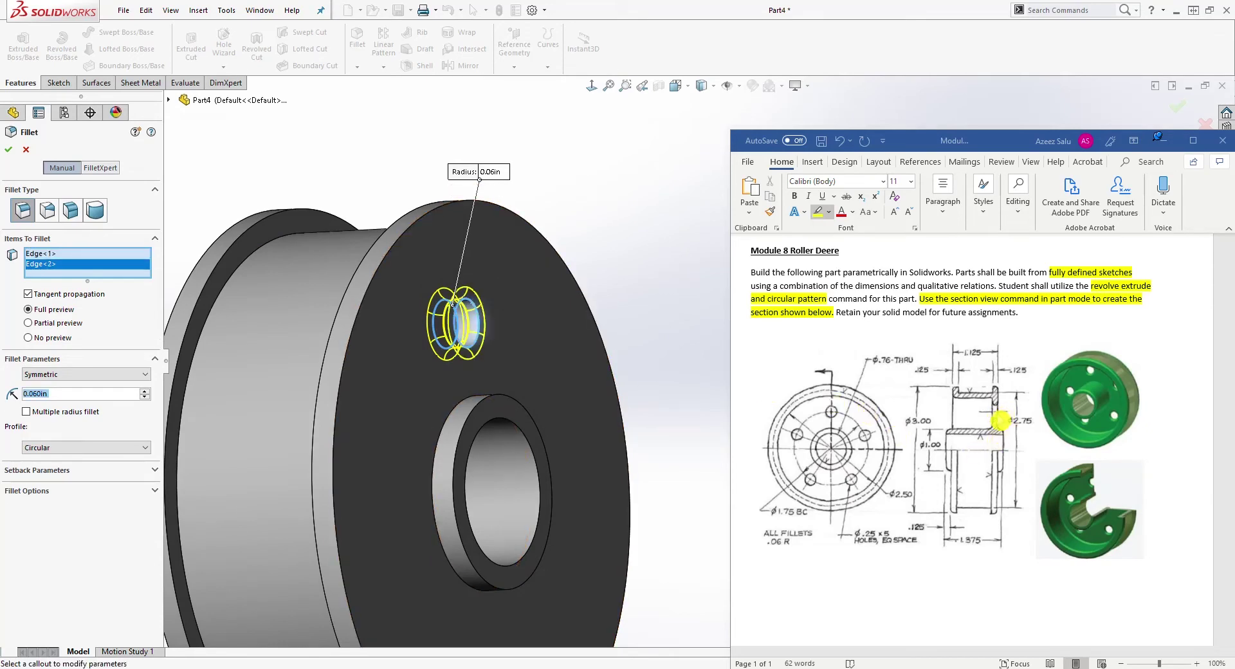
pyautogui.moveTo(450, 386); pyautogui.dragTo(347, 386, button='middle')
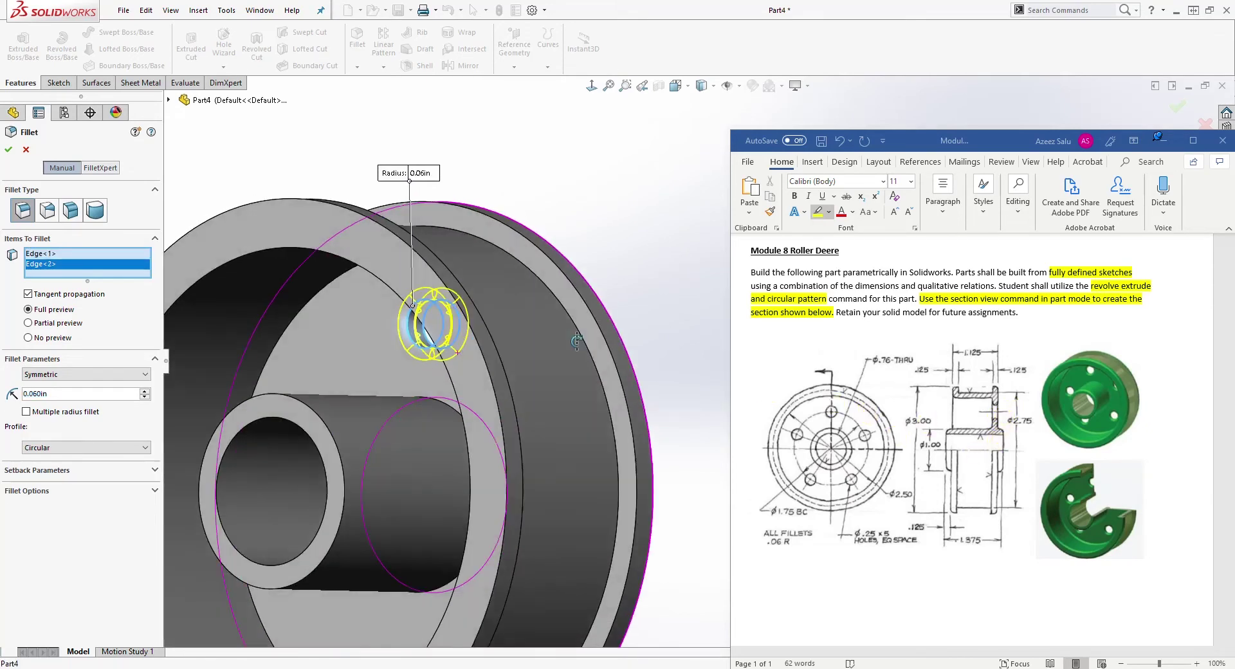
pyautogui.click(9, 151)
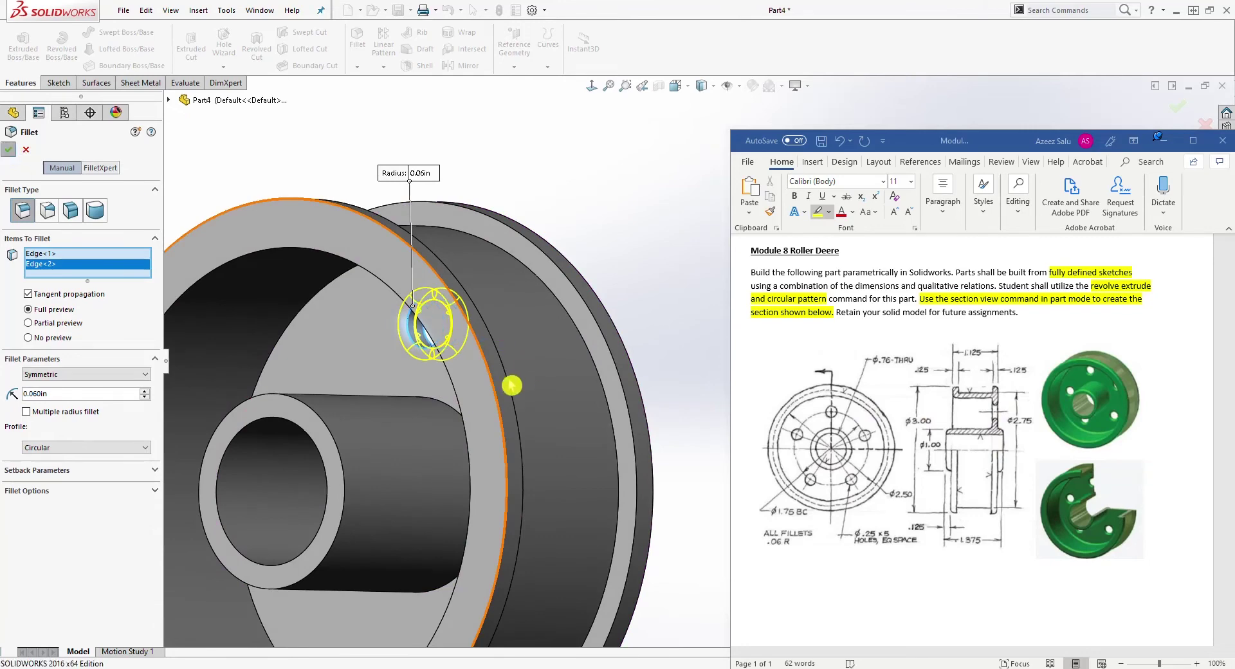
pyautogui.moveTo(490, 396); pyautogui.dragTo(571, 389, button='middle')
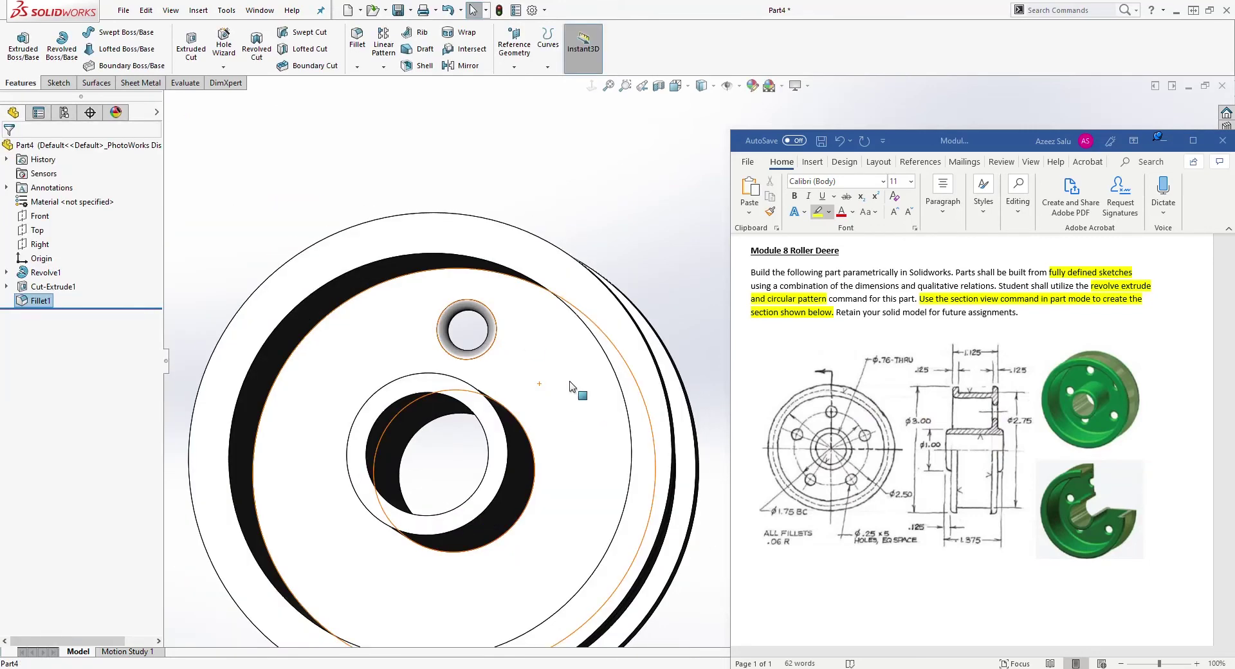
pyautogui.click(385, 68)
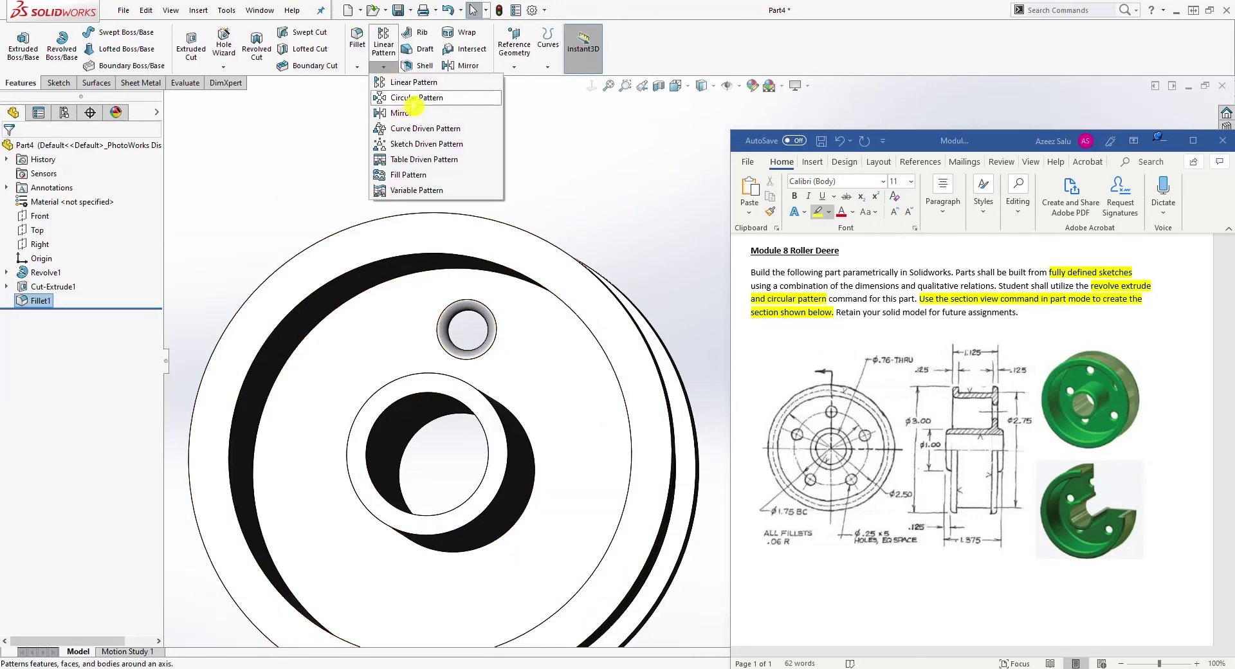
pyautogui.click(409, 95)
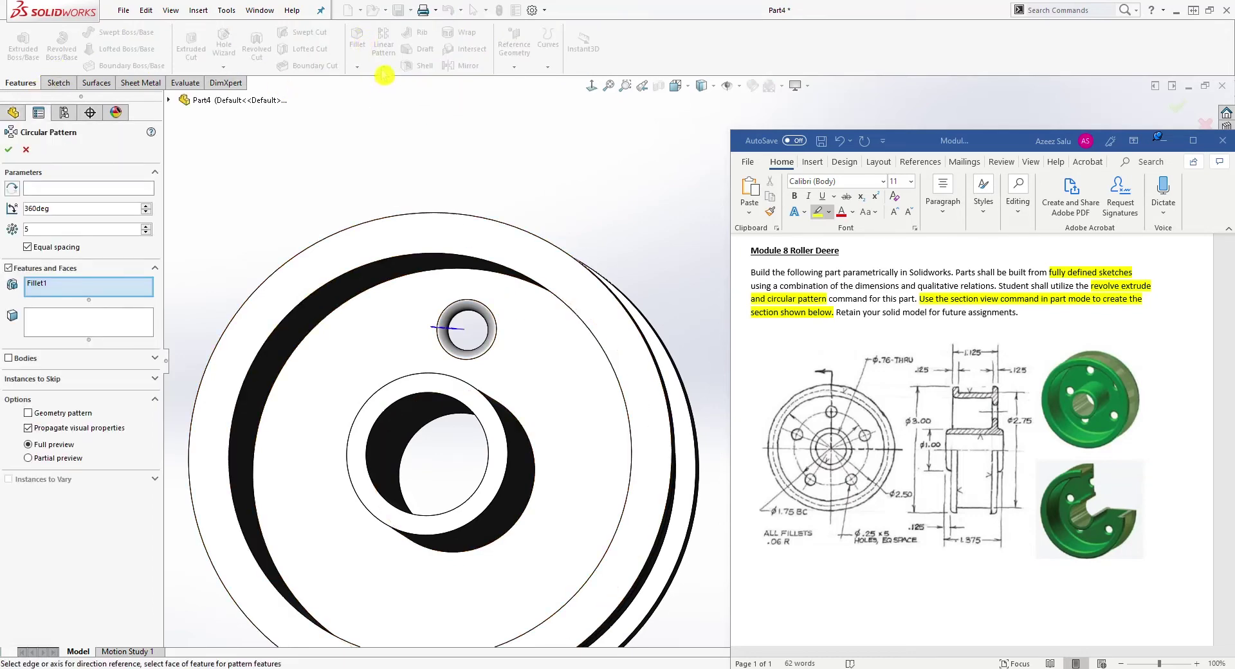
pyautogui.press('Escape')
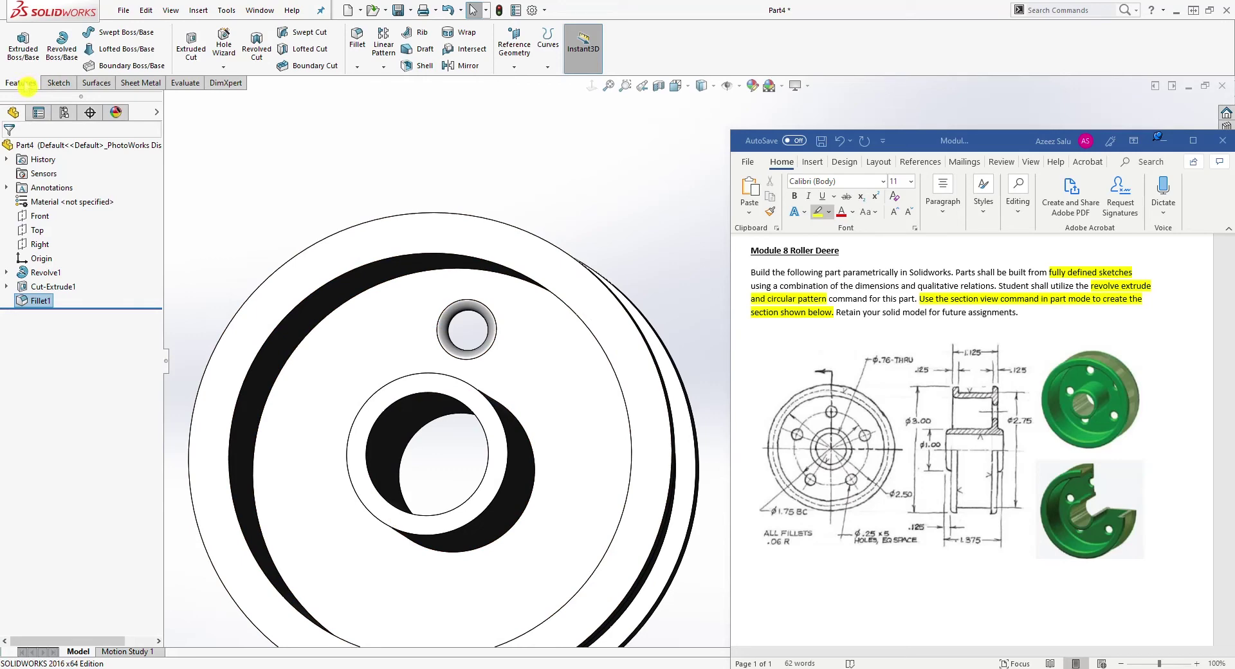
# Step: Start a circular pattern using the circular outer edge of the open-side rim as the pattern axis
pyautogui.click(384, 67)
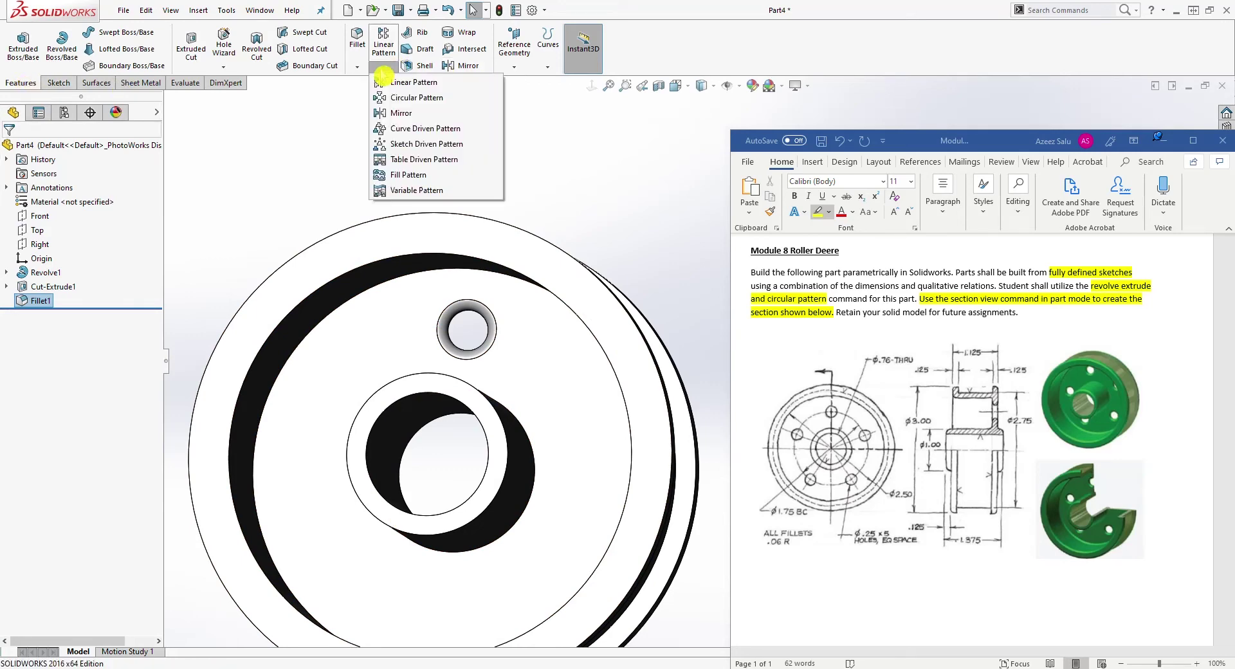
pyautogui.click(404, 99)
pyautogui.moveTo(582, 338); pyautogui.dragTo(306, 288, button='middle')
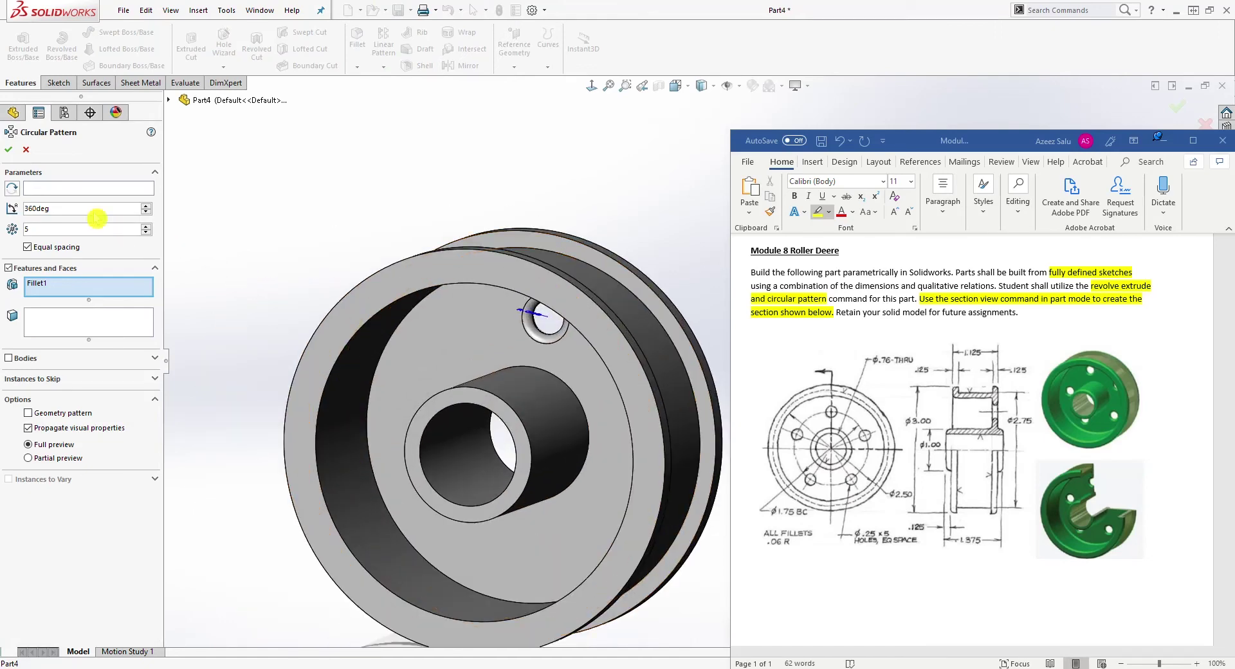
pyautogui.click(69, 188)
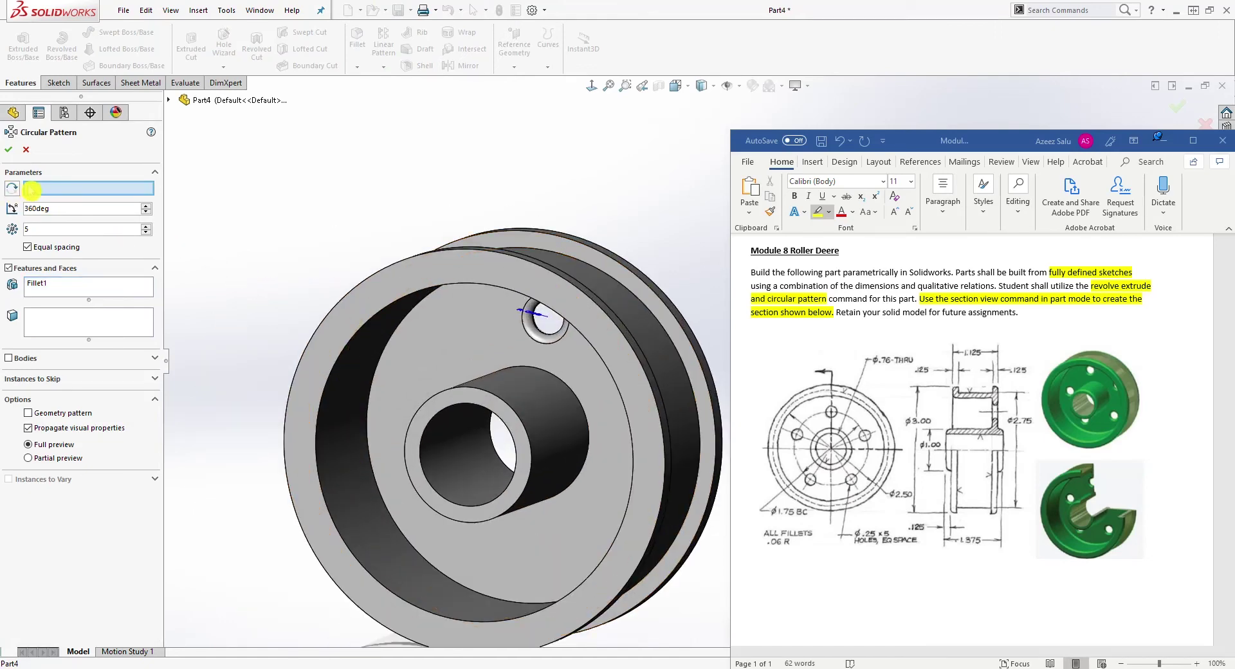
pyautogui.moveTo(489, 411); pyautogui.dragTo(438, 422, button='middle')
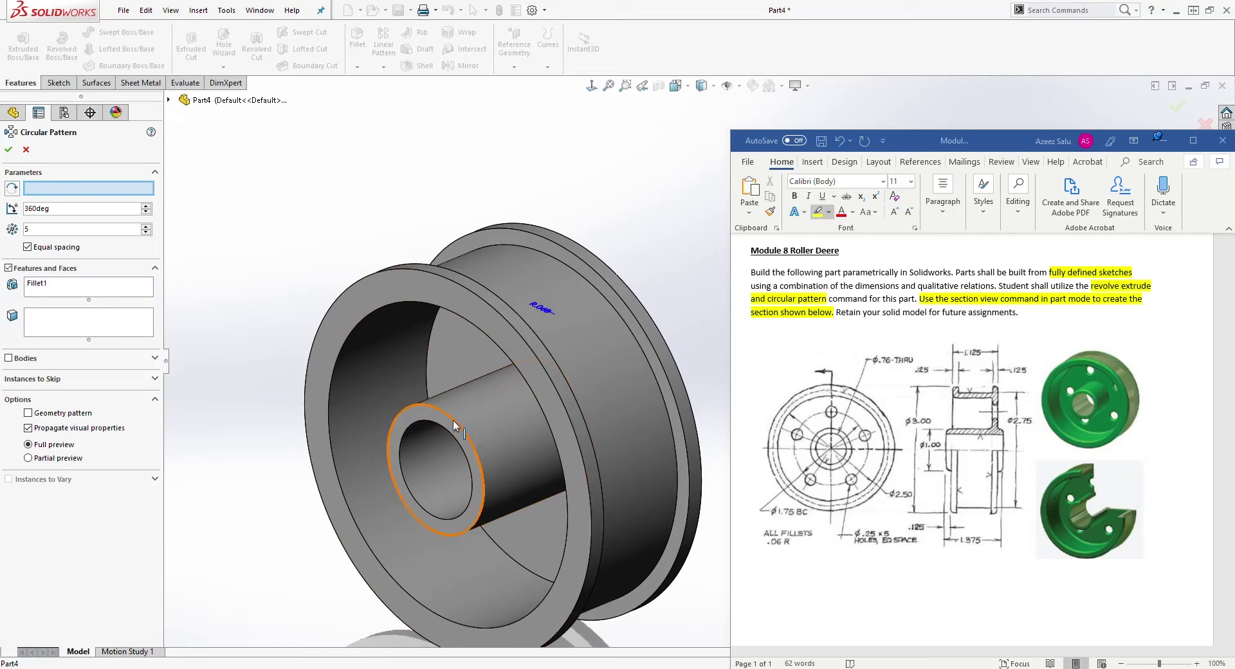
pyautogui.click(407, 269)
pyautogui.hotkey('ctrl', '1')
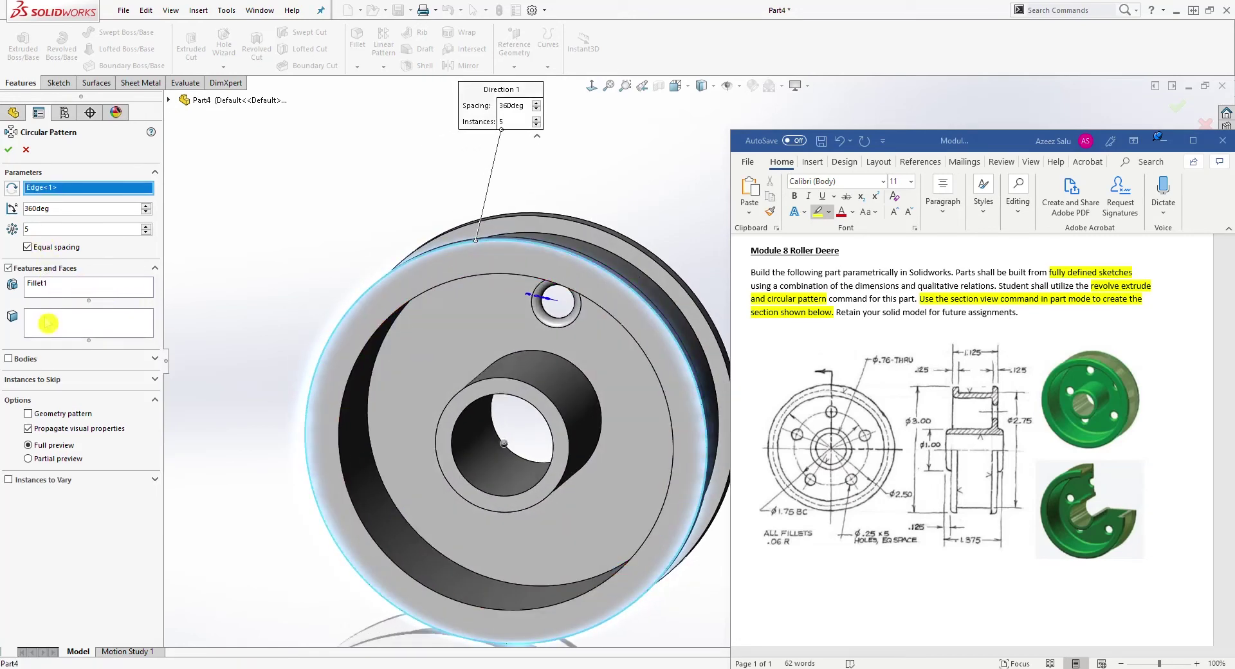
# Step: Pattern Cut-Extrude1 together with Fillet1 as 5 equally spaced instances over 360 degrees
pyautogui.click(56, 296)
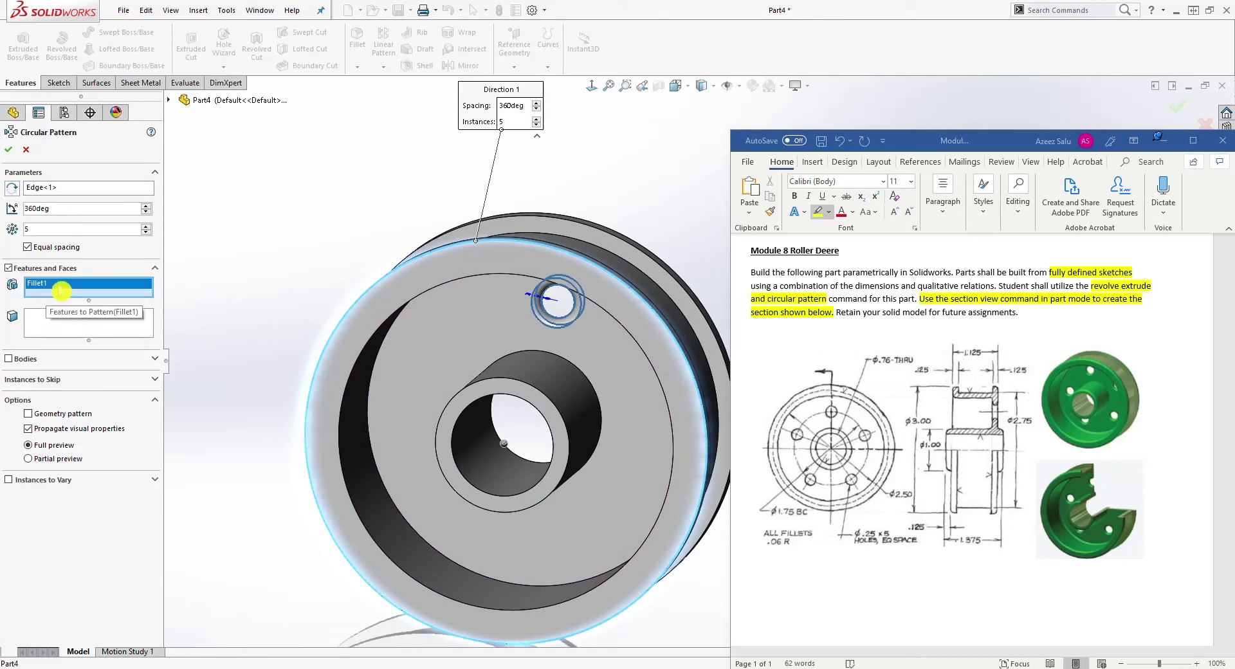
pyautogui.press('Delete')
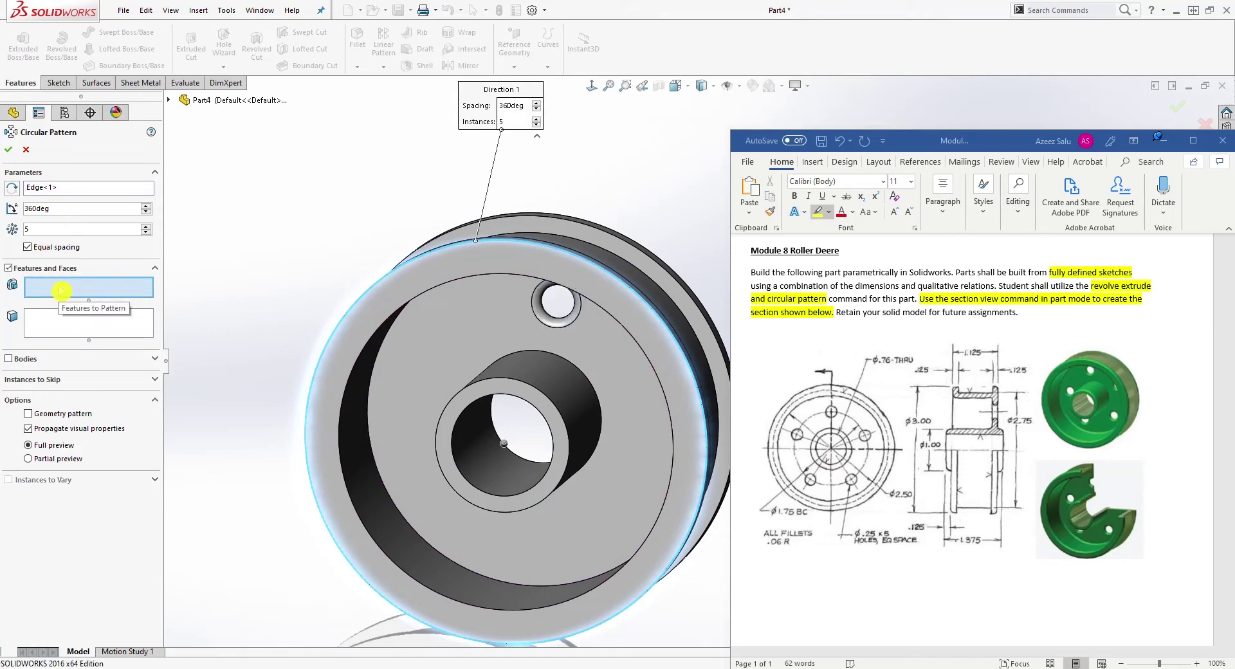
pyautogui.click(170, 104)
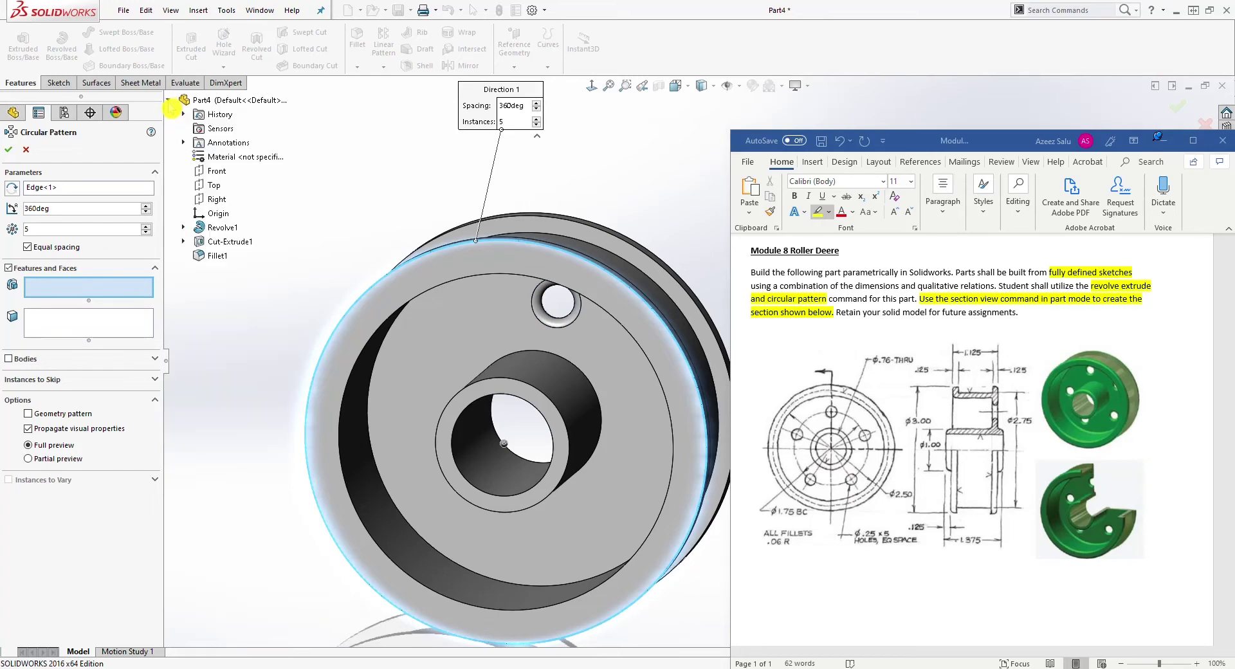
pyautogui.click(230, 243)
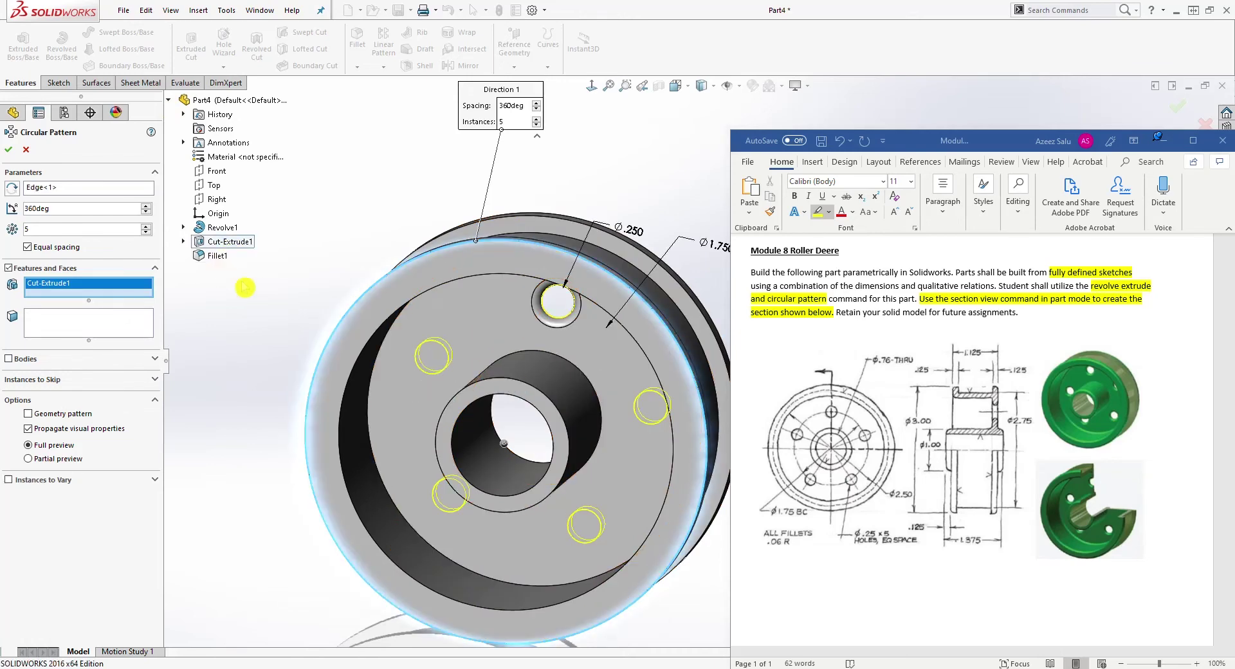
pyautogui.click(217, 255)
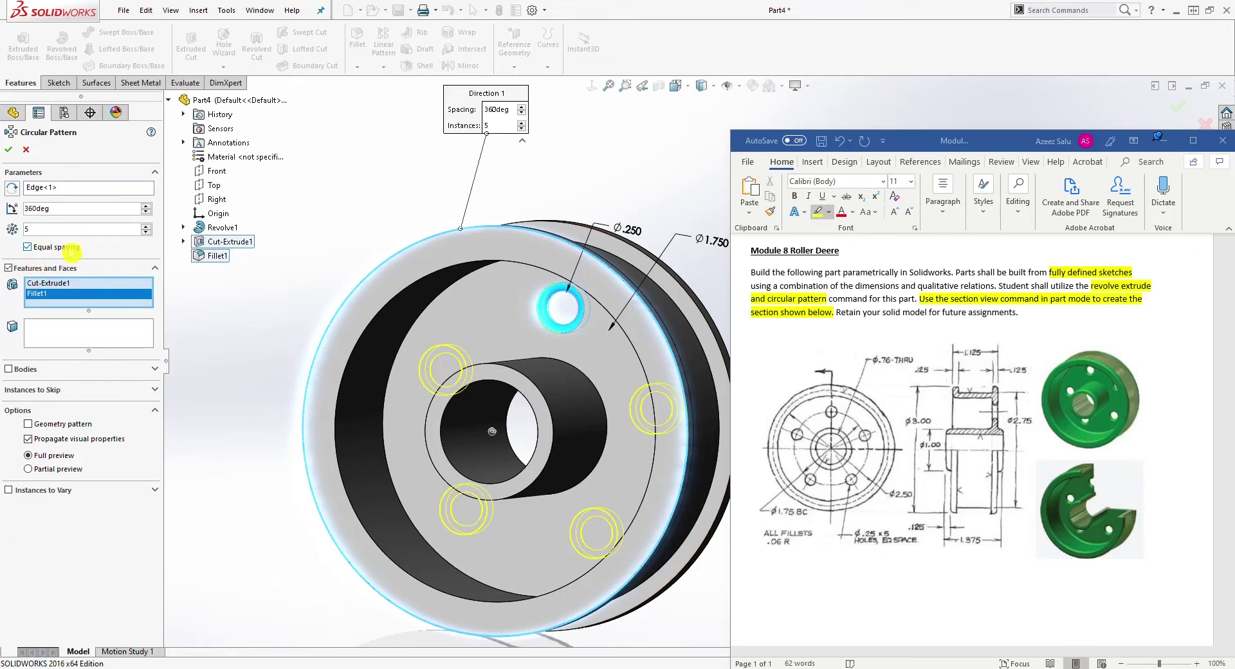
pyautogui.press('Return')
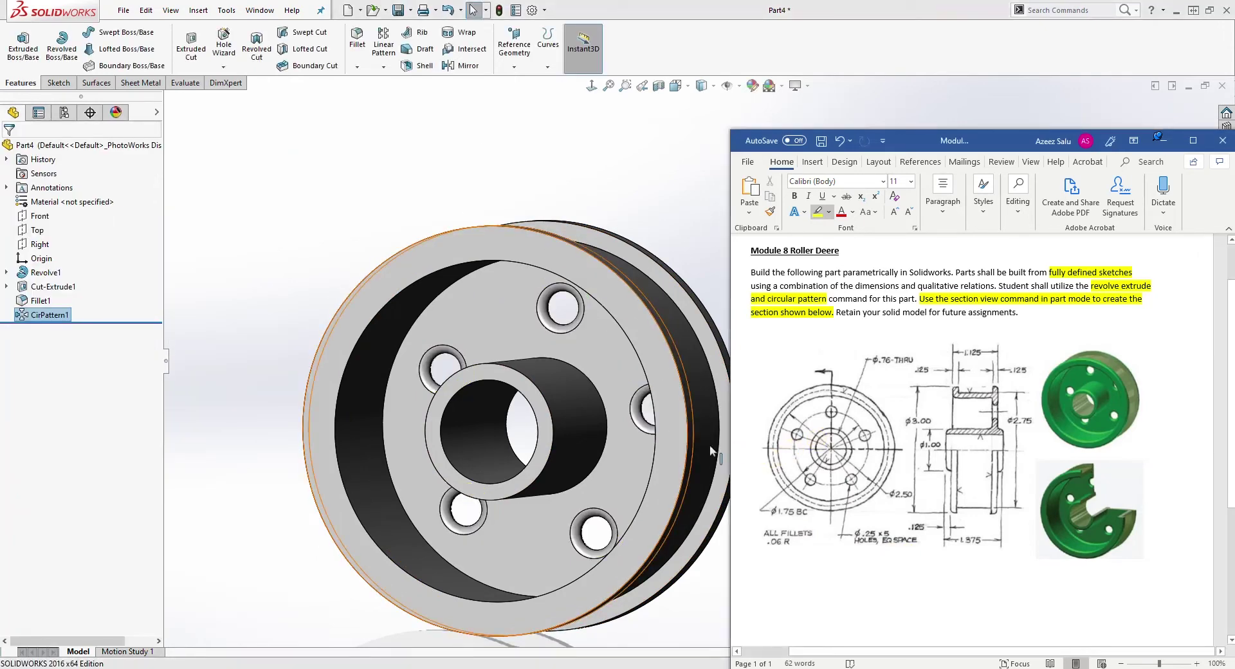
# Step: Start a symmetric 0.06 in fillet on the open-side rim's inner and outer edges and the hub's outer end edge
pyautogui.scroll(5, 708, 386)
pyautogui.moveTo(664, 289)
pyautogui.mouseDown(button='middle')
pyautogui.moveTo(593, 309)
pyautogui.moveTo(446, 276)
pyautogui.moveTo(565, 358)
pyautogui.moveTo(592, 466)
pyautogui.mouseUp(button='middle')
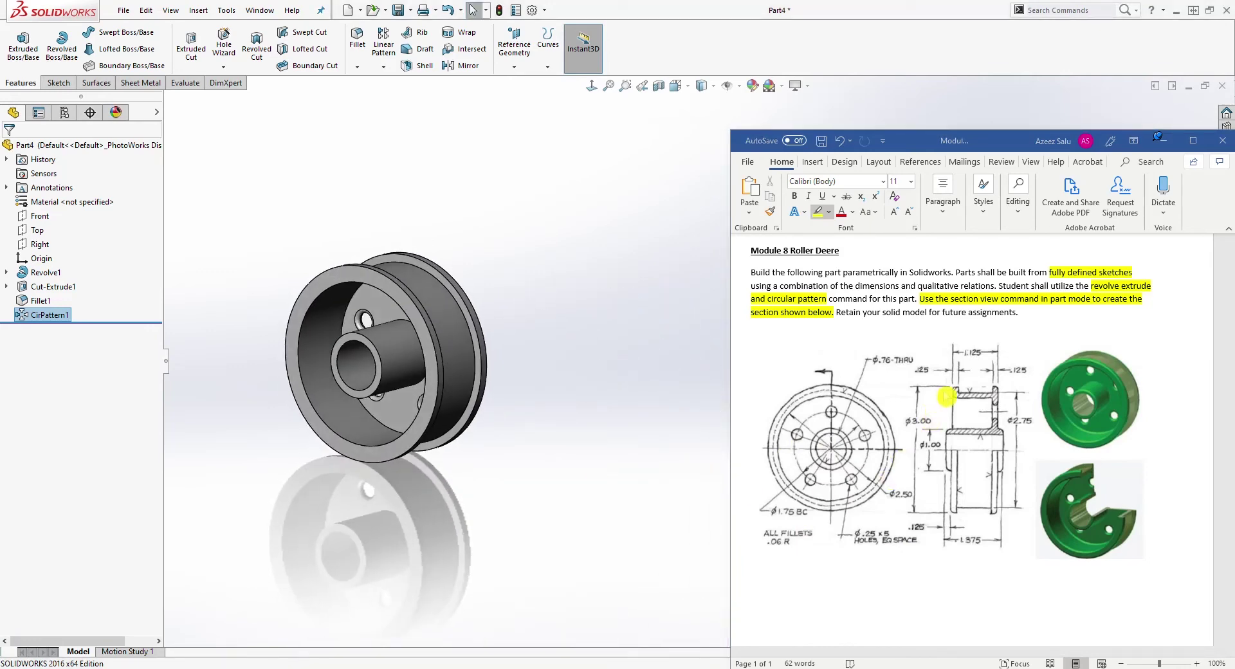
pyautogui.moveTo(443, 393); pyautogui.dragTo(399, 285, button='middle')
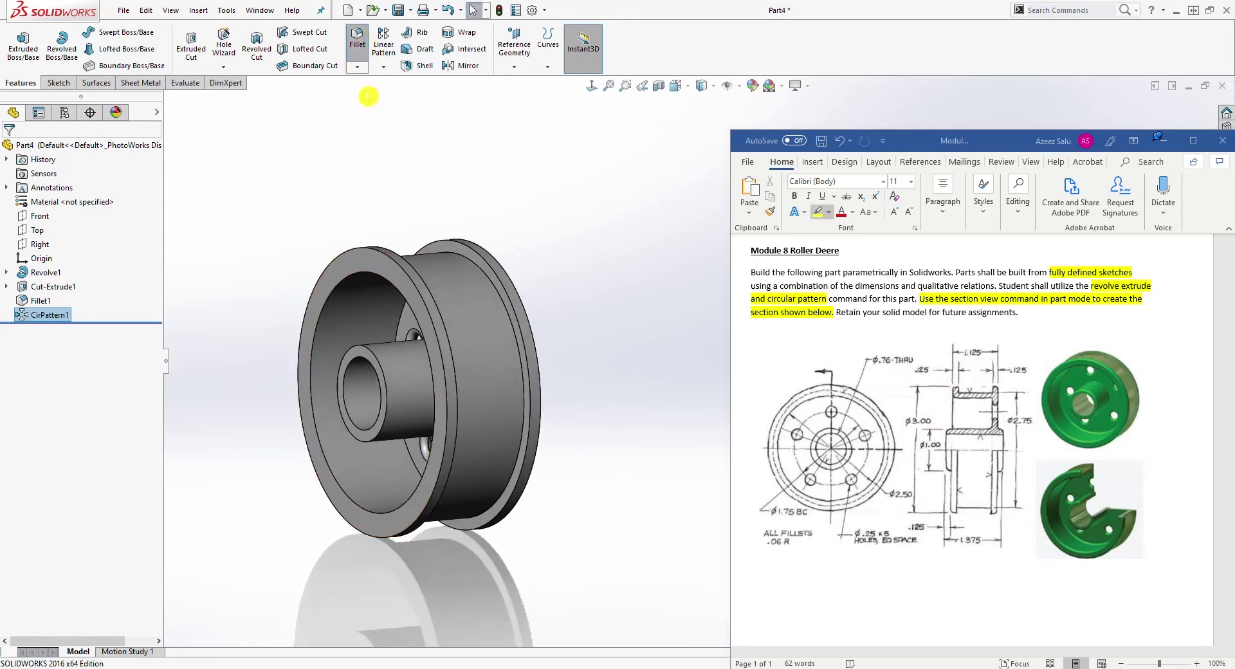
pyautogui.click(357, 39)
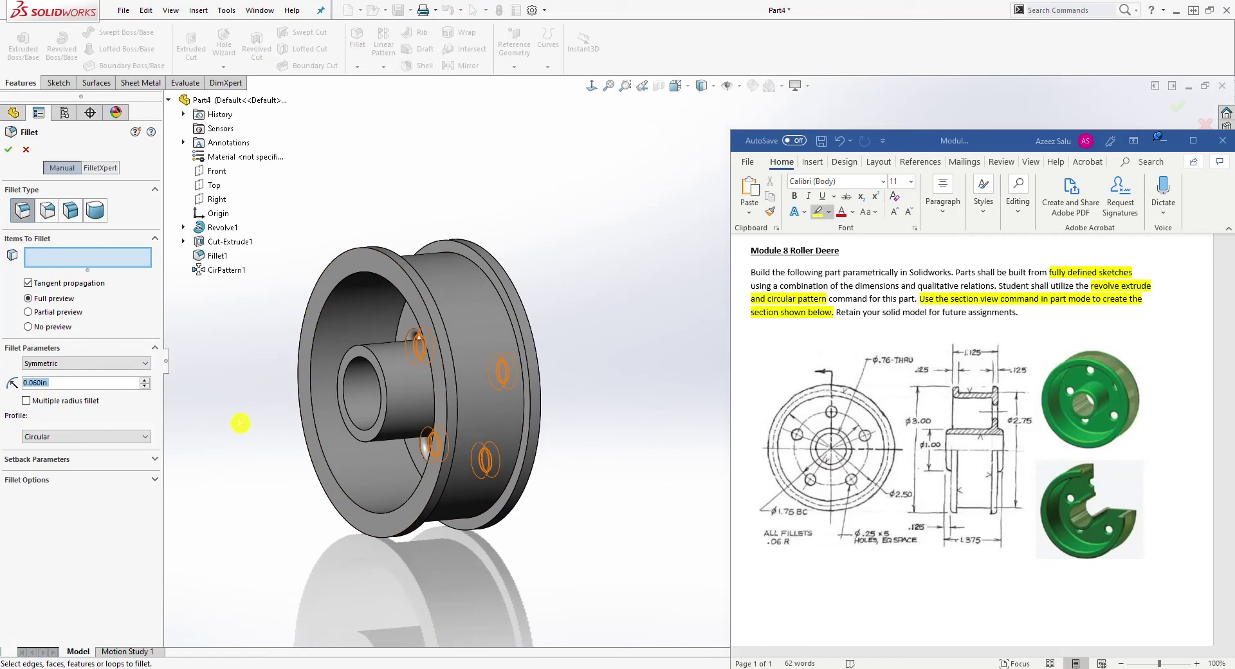
pyautogui.moveTo(368, 351); pyautogui.dragTo(392, 338, button='middle')
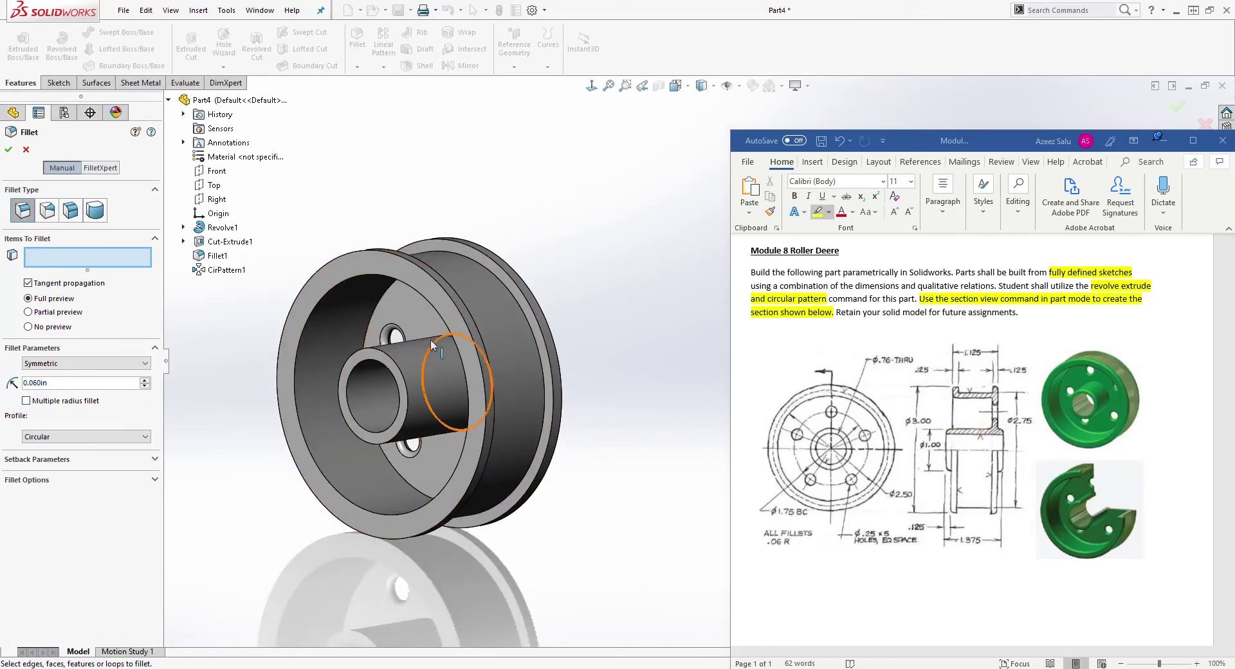
pyautogui.click(368, 303)
pyautogui.moveTo(367, 303); pyautogui.dragTo(346, 270, button='middle')
pyautogui.click(348, 262)
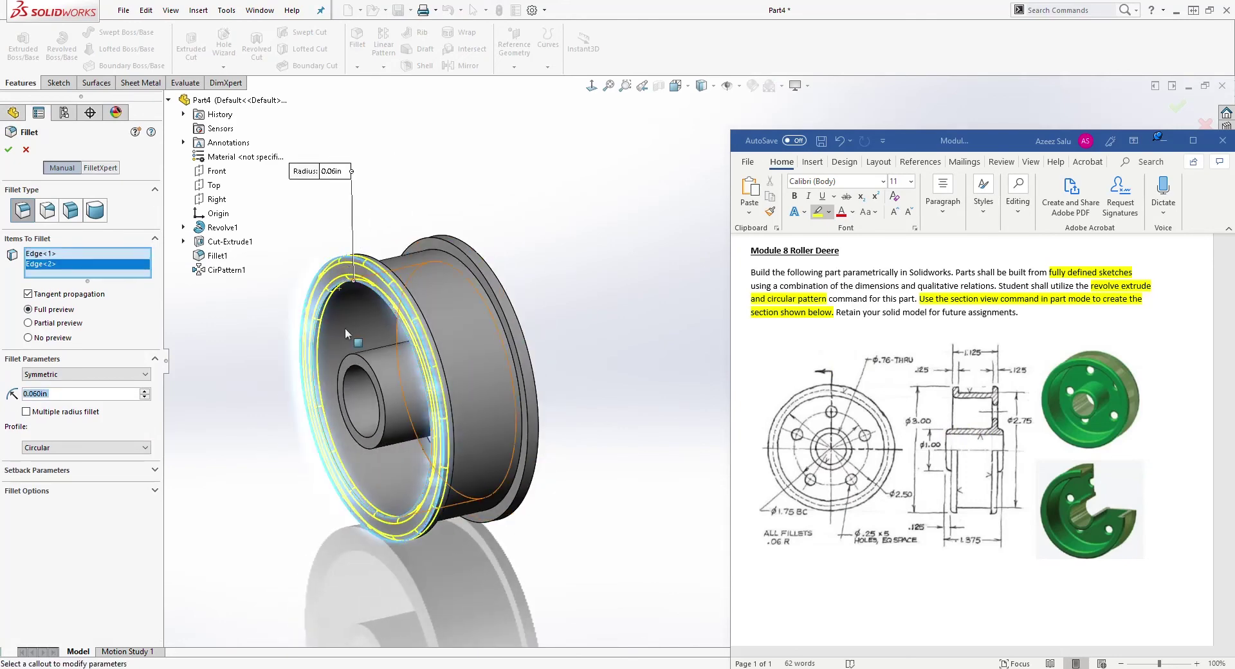
pyautogui.click(364, 365)
pyautogui.moveTo(364, 364); pyautogui.dragTo(434, 351, button='middle')
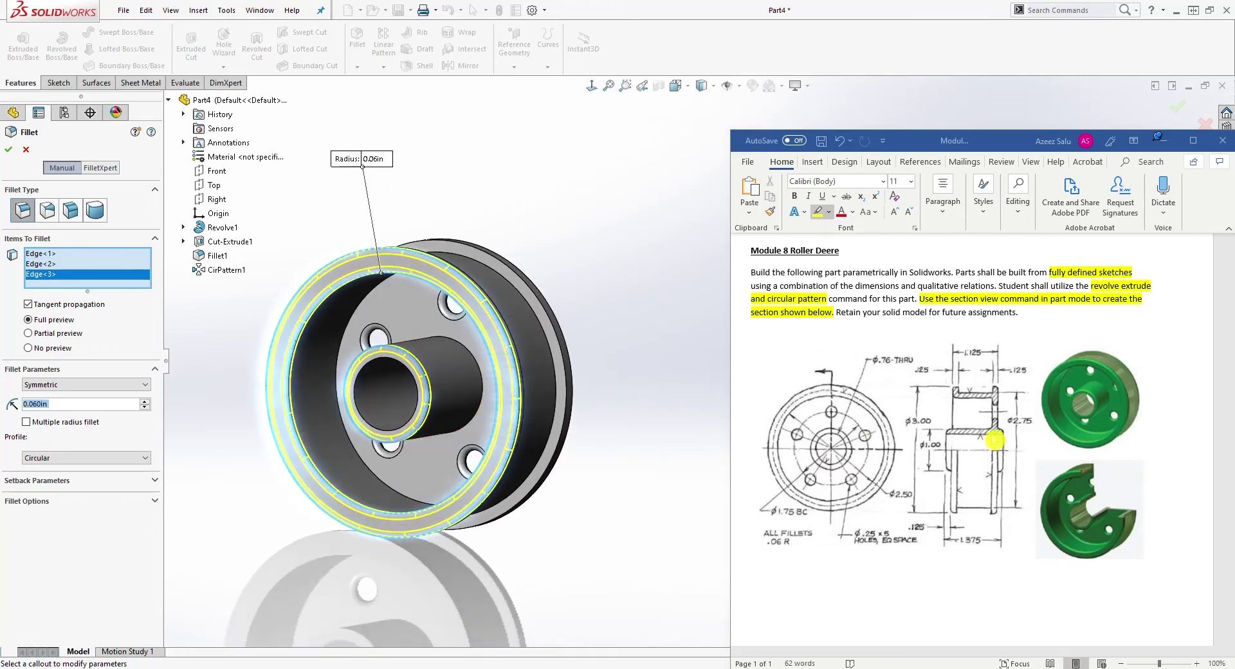
# Step: Add the inside corner edges where the web meets the hub and the rim wall to the 0.06 in fillet
pyautogui.click(470, 357)
pyautogui.moveTo(470, 358); pyautogui.dragTo(297, 414, button='middle')
pyautogui.click(473, 305)
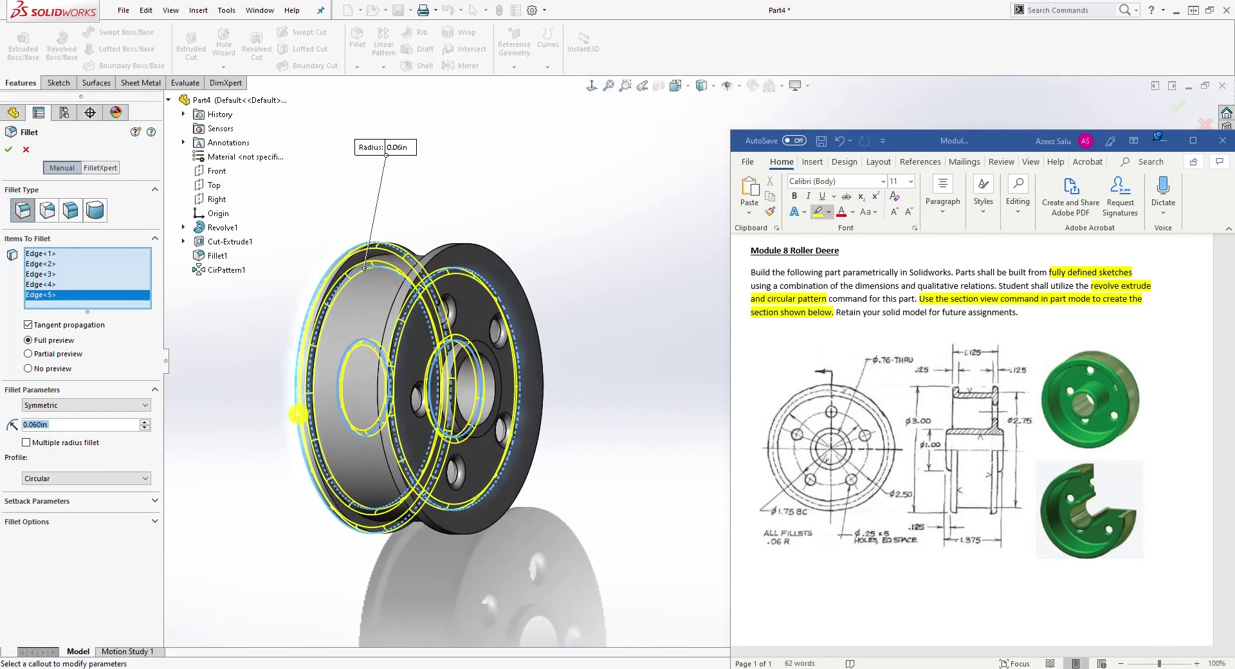
# Step: Add the web-side hub's base and end edges and that flange's outer edge, and apply the 0.06 in fillet
pyautogui.moveTo(543, 348); pyautogui.dragTo(555, 470, button='middle')
pyautogui.scroll(-5, 595, 309)
pyautogui.moveTo(540, 383); pyautogui.dragTo(540, 249, button='middle')
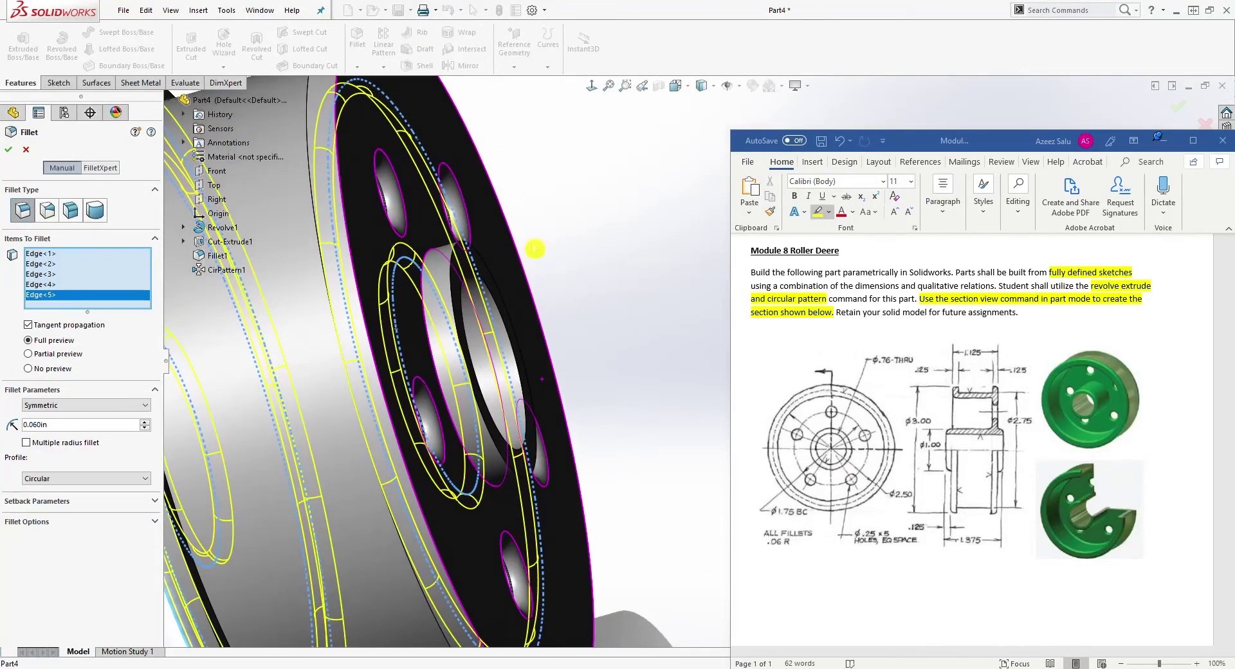
pyautogui.click(424, 328)
pyautogui.moveTo(425, 329); pyautogui.dragTo(477, 251, button='middle')
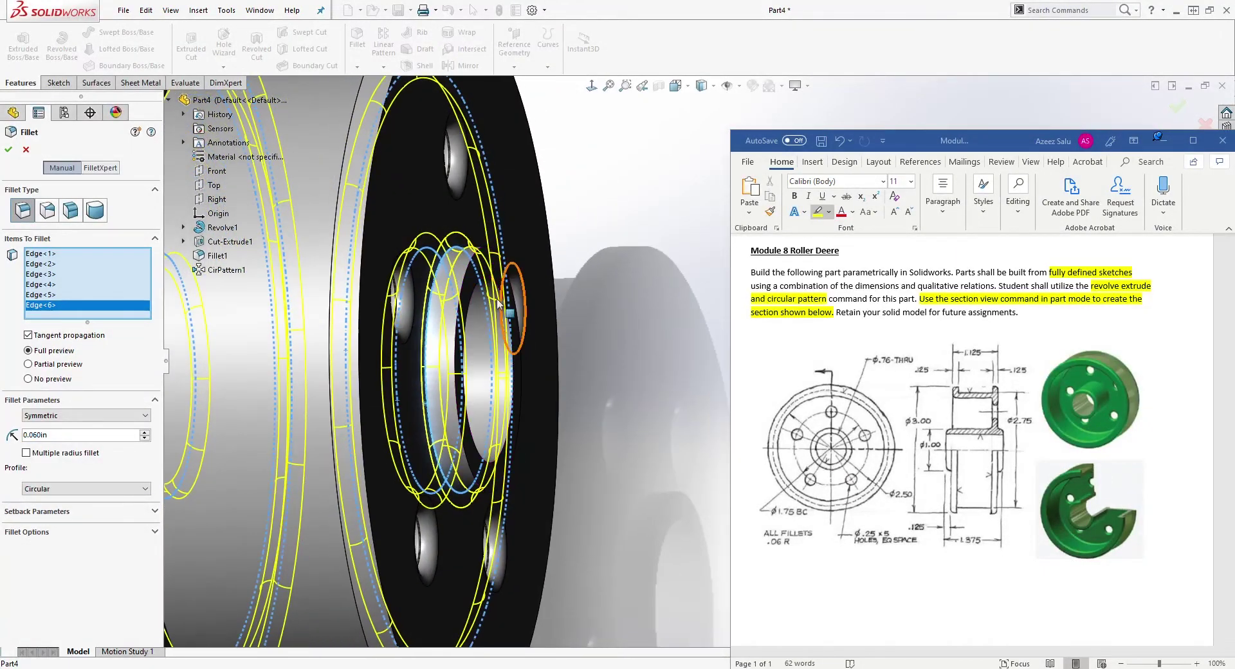
pyautogui.click(478, 256)
pyautogui.moveTo(478, 256); pyautogui.dragTo(598, 258, button='middle')
pyautogui.click(557, 159)
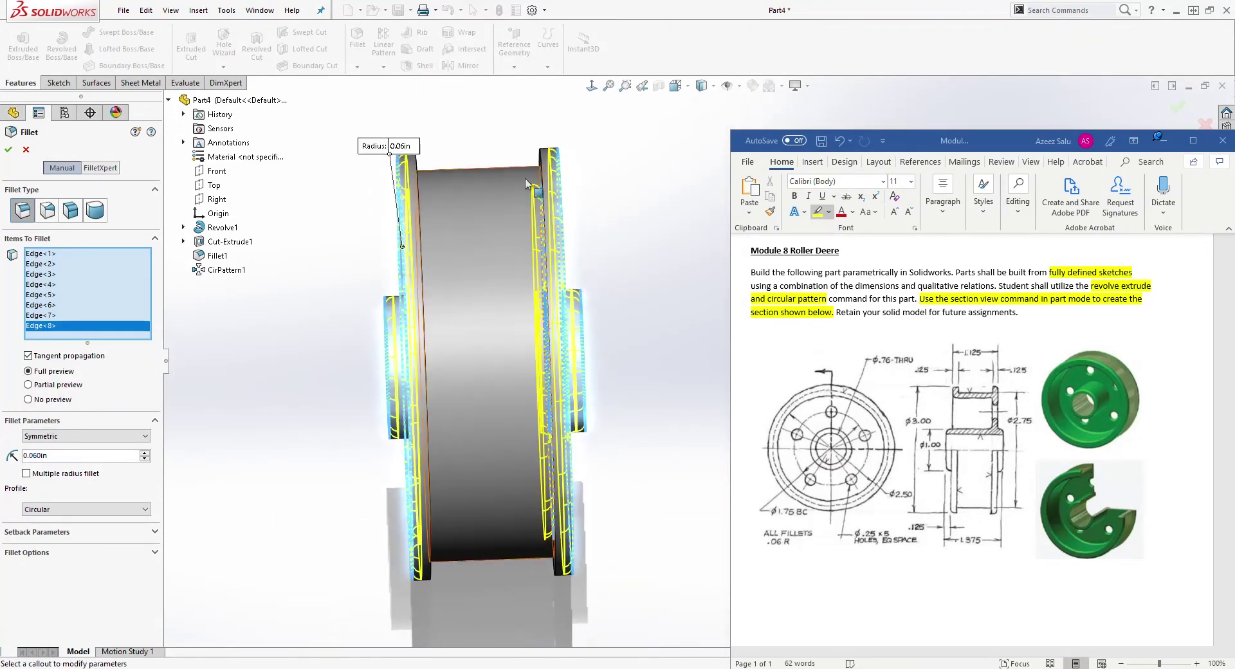
pyautogui.click(46, 219)
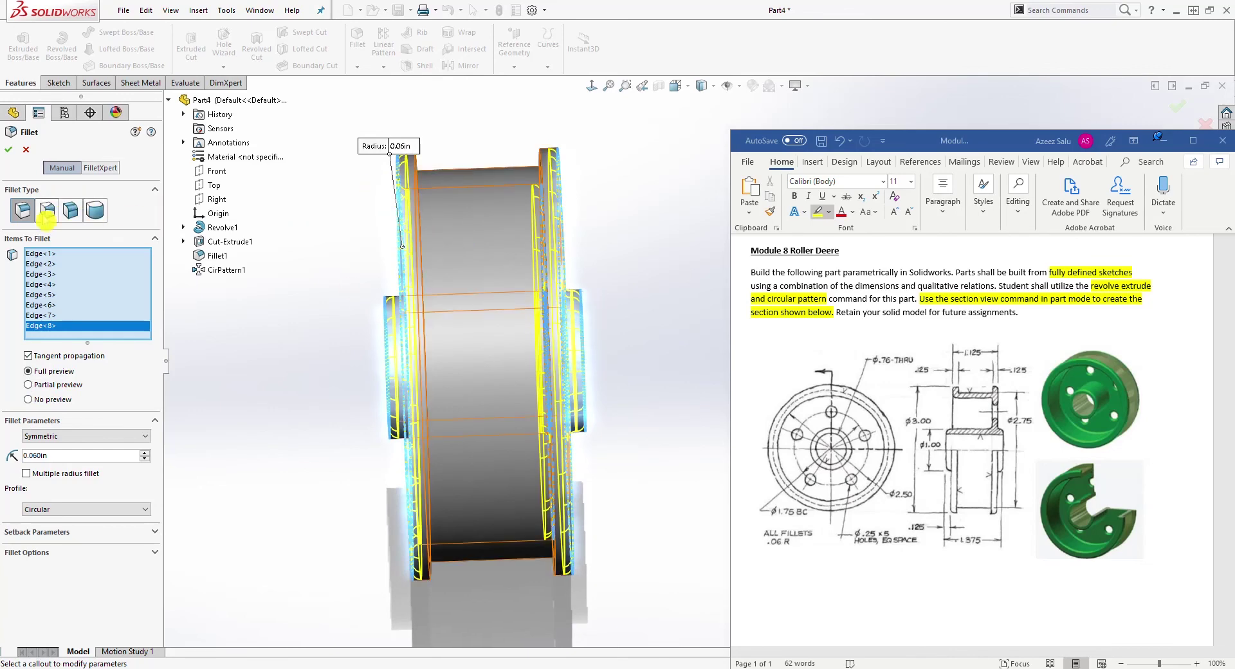
pyautogui.moveTo(392, 270); pyautogui.dragTo(438, 275, button='middle')
pyautogui.hotkey('ctrl', '4')
pyautogui.click(45, 208)
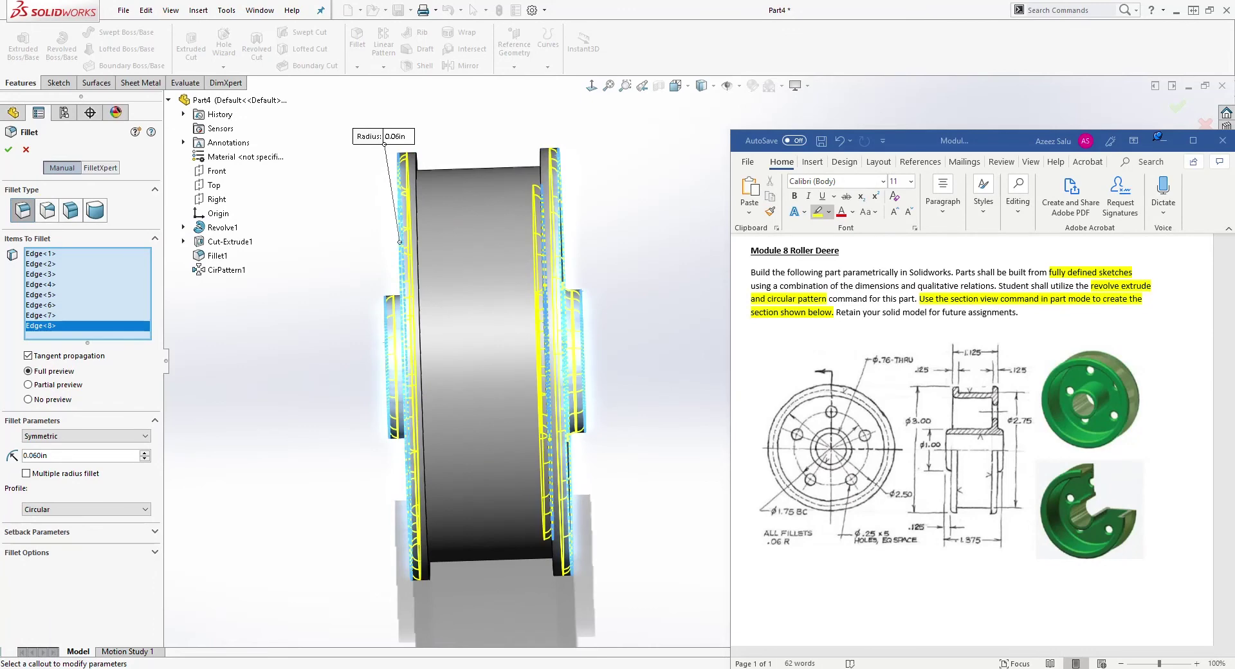
pyautogui.click(11, 151)
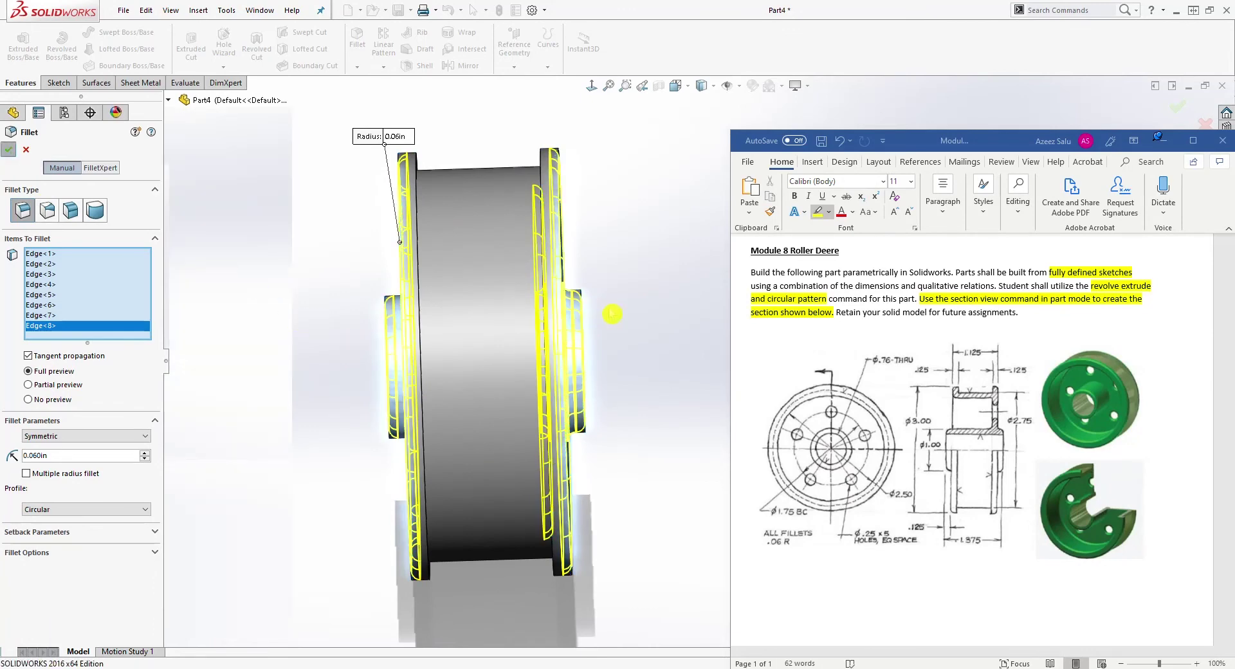
# Step: Start a zonal section view of the roller, using the Right plane as the reference for Section 1
pyautogui.moveTo(636, 336); pyautogui.dragTo(601, 322, button='middle')
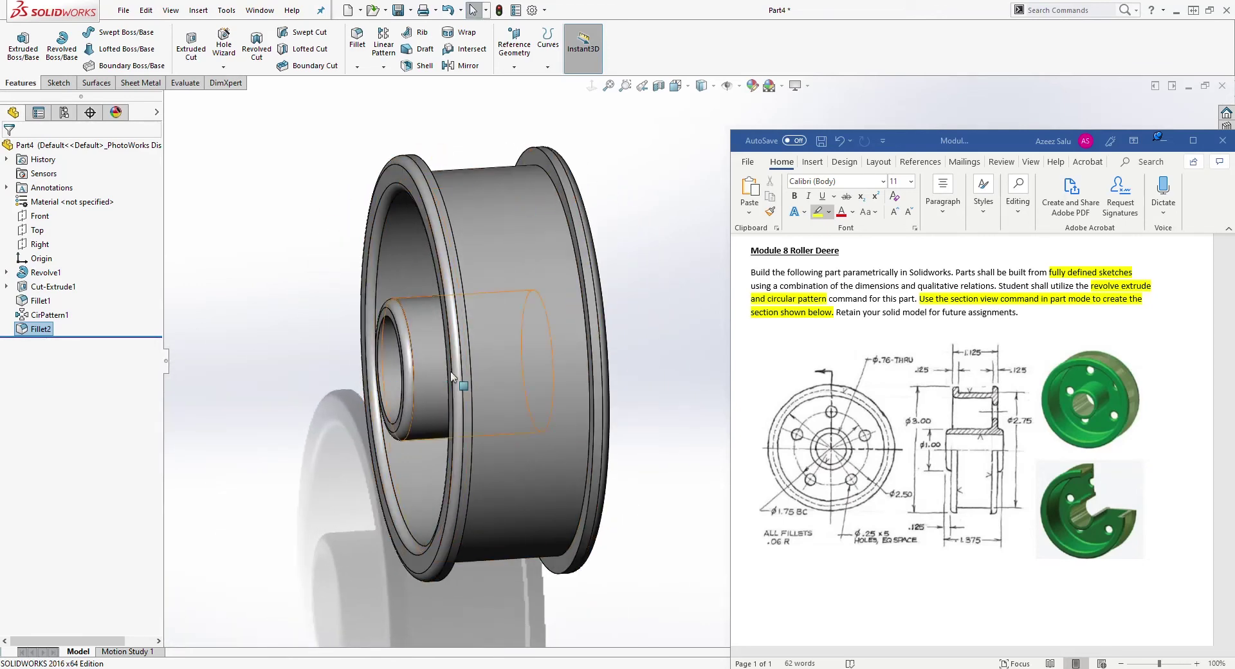
pyautogui.moveTo(304, 386); pyautogui.dragTo(656, 317, button='middle')
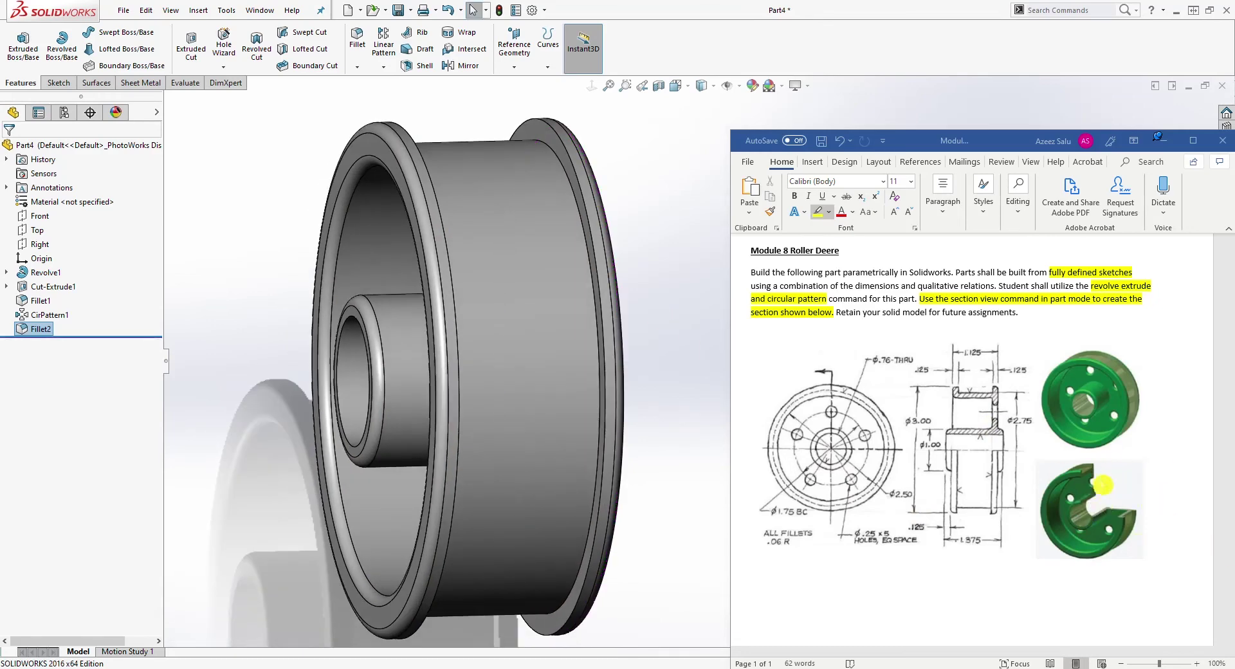
pyautogui.click(658, 85)
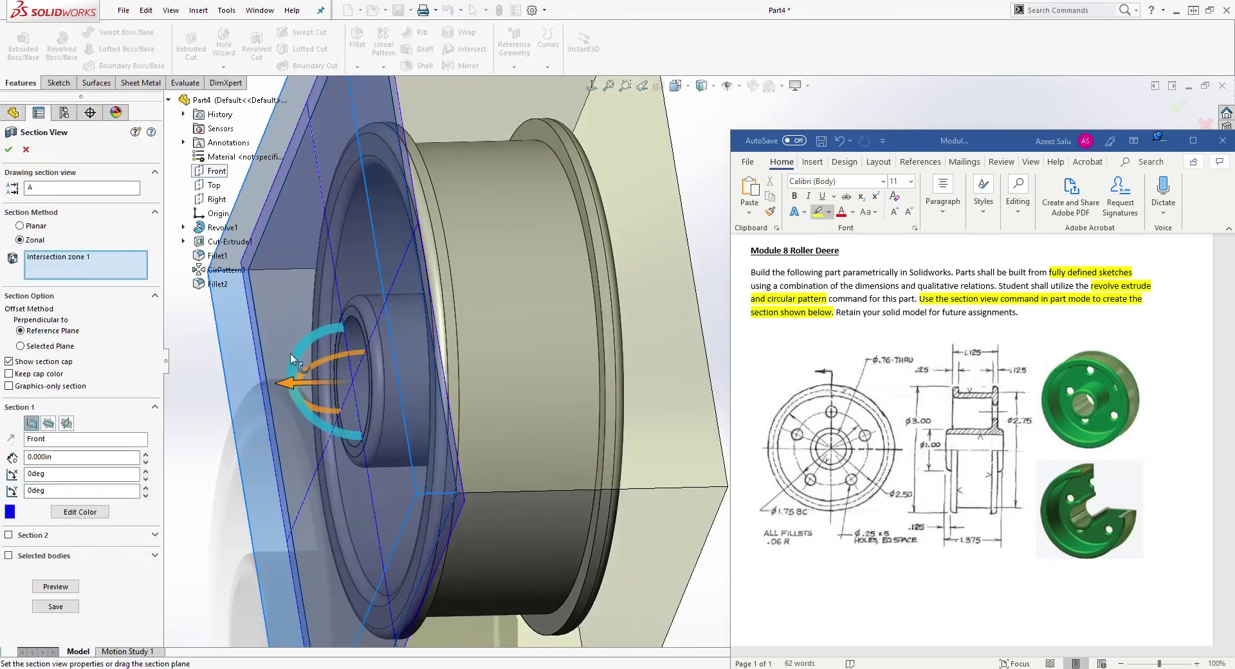
pyautogui.scroll(3, 688, 161)
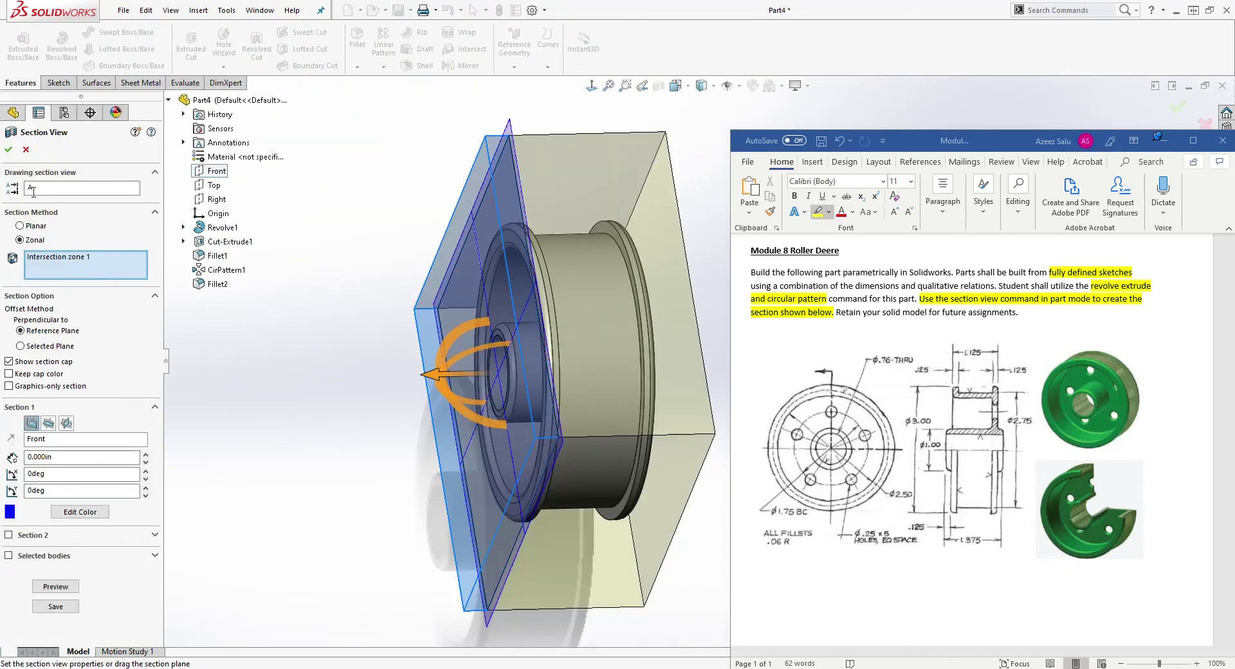
pyautogui.click(27, 239)
pyautogui.click(21, 227)
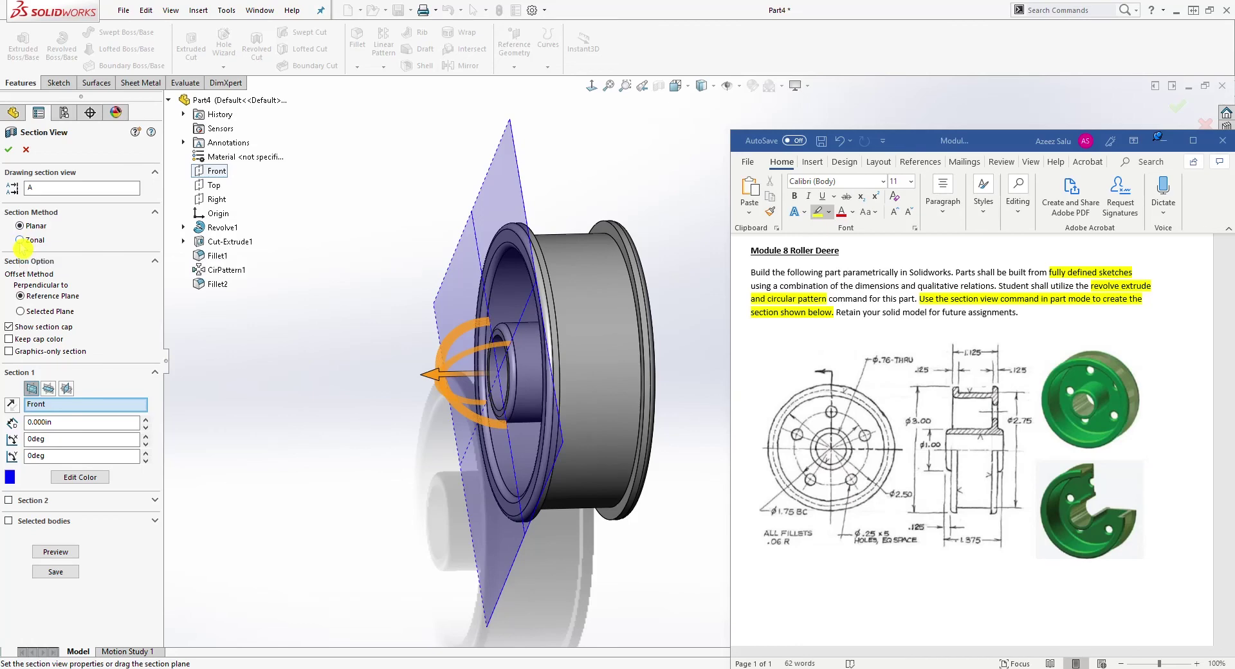
pyautogui.click(21, 243)
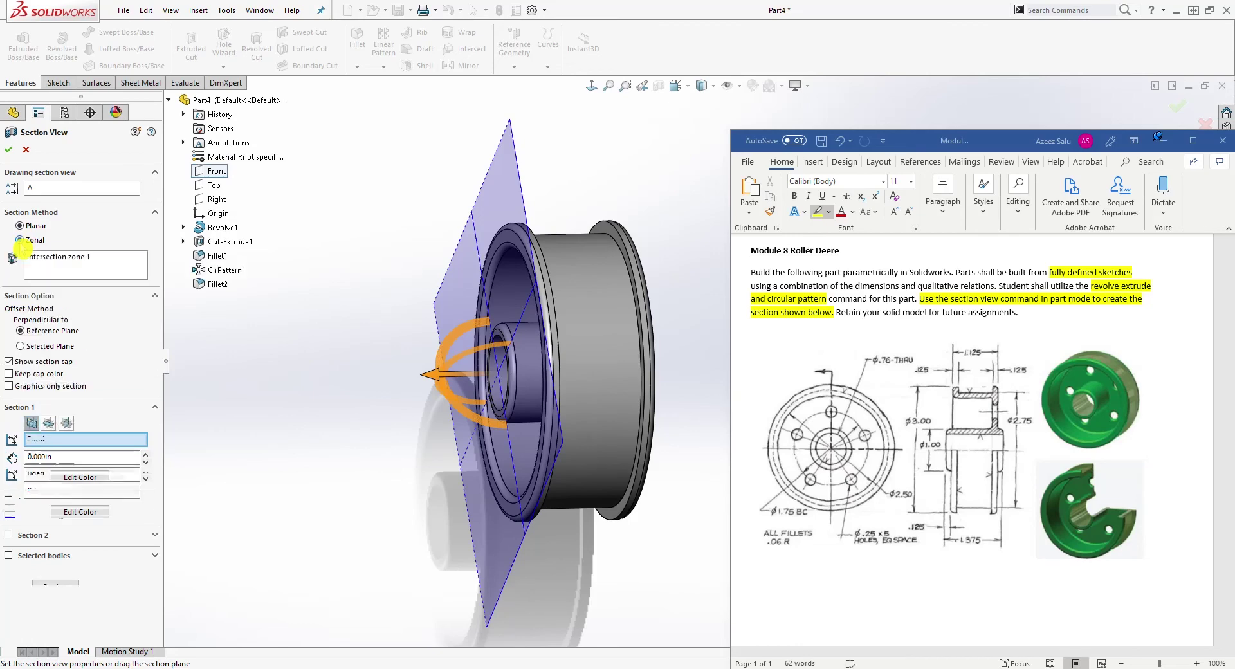
pyautogui.moveTo(339, 314); pyautogui.dragTo(337, 334, button='middle')
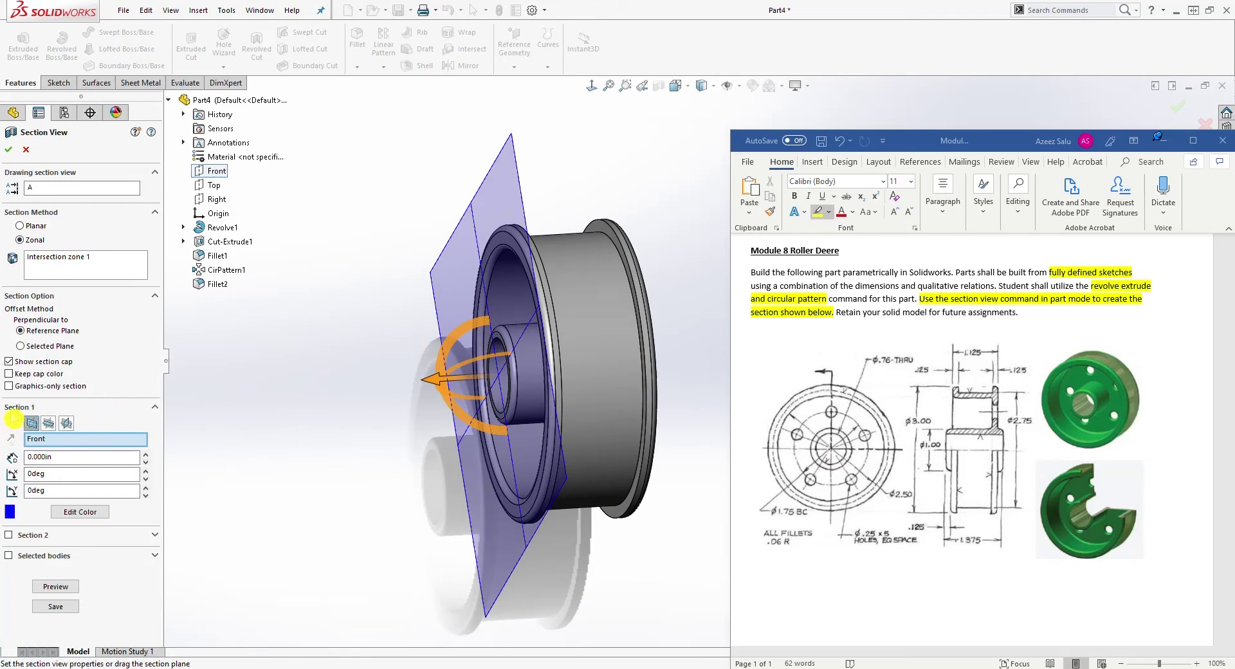
pyautogui.click(67, 424)
pyautogui.moveTo(482, 441); pyautogui.dragTo(320, 426, button='middle')
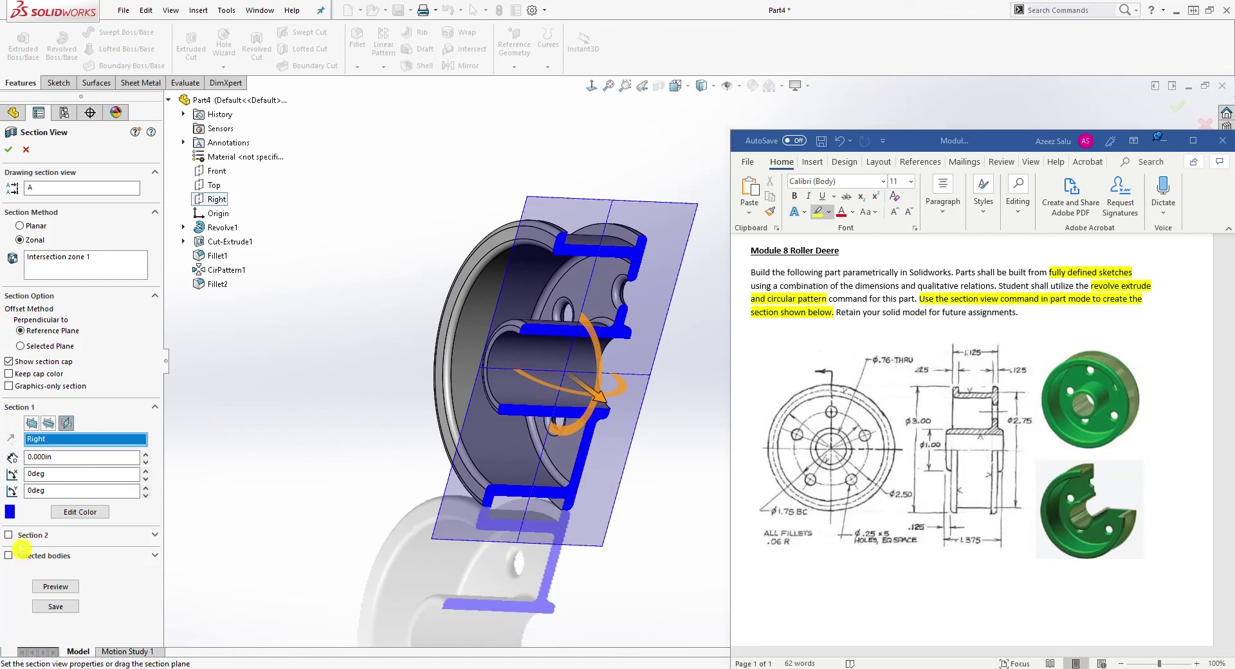
# Step: Enable Section 2 and set the Top plane as its reference so a quarter of the roller is cut away
pyautogui.click(9, 535)
pyautogui.scroll(-3, 154, 560)
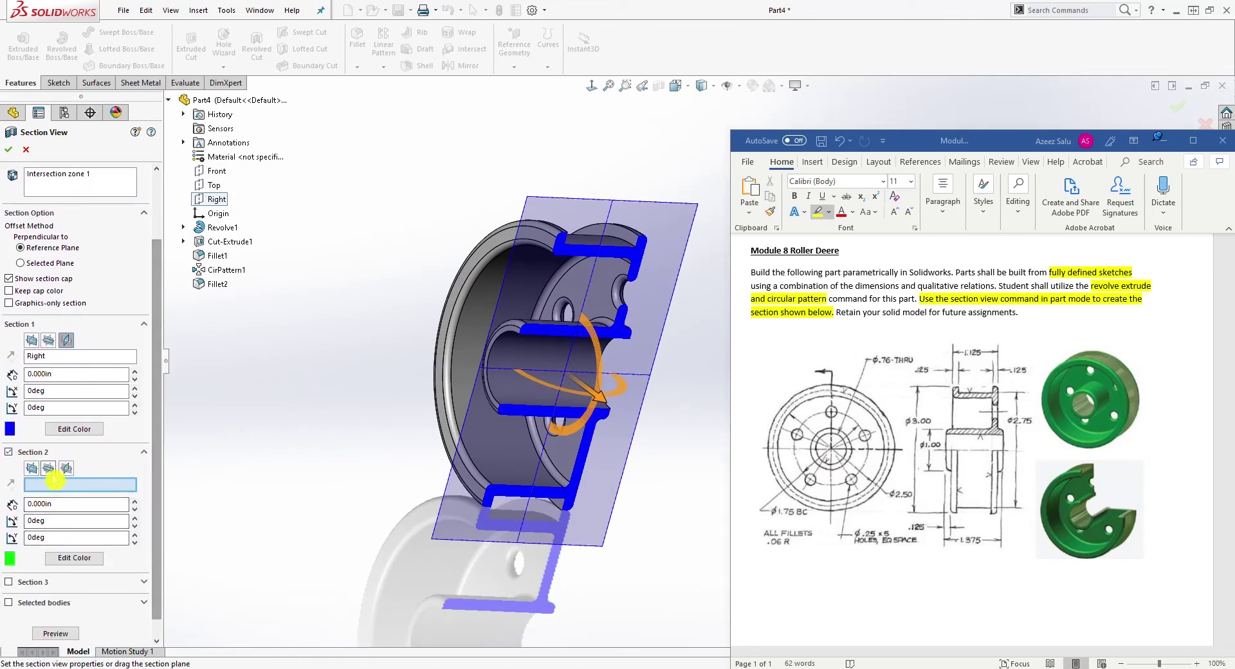
pyautogui.click(50, 474)
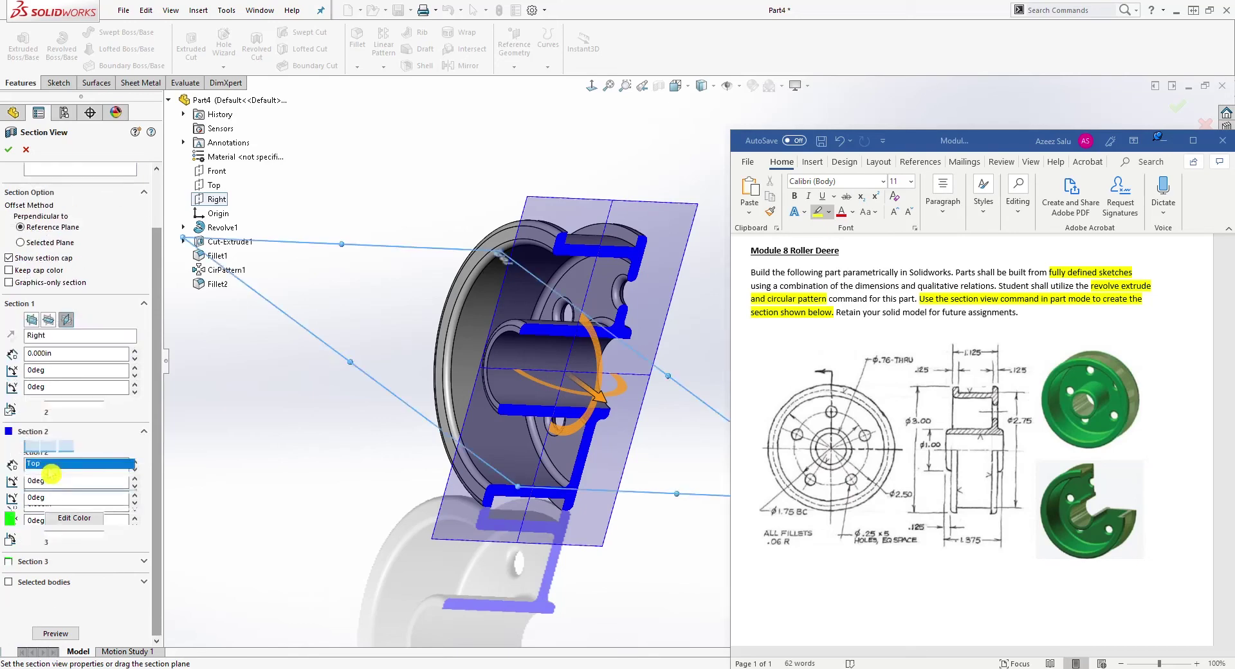
pyautogui.moveTo(303, 474); pyautogui.dragTo(336, 499, button='middle')
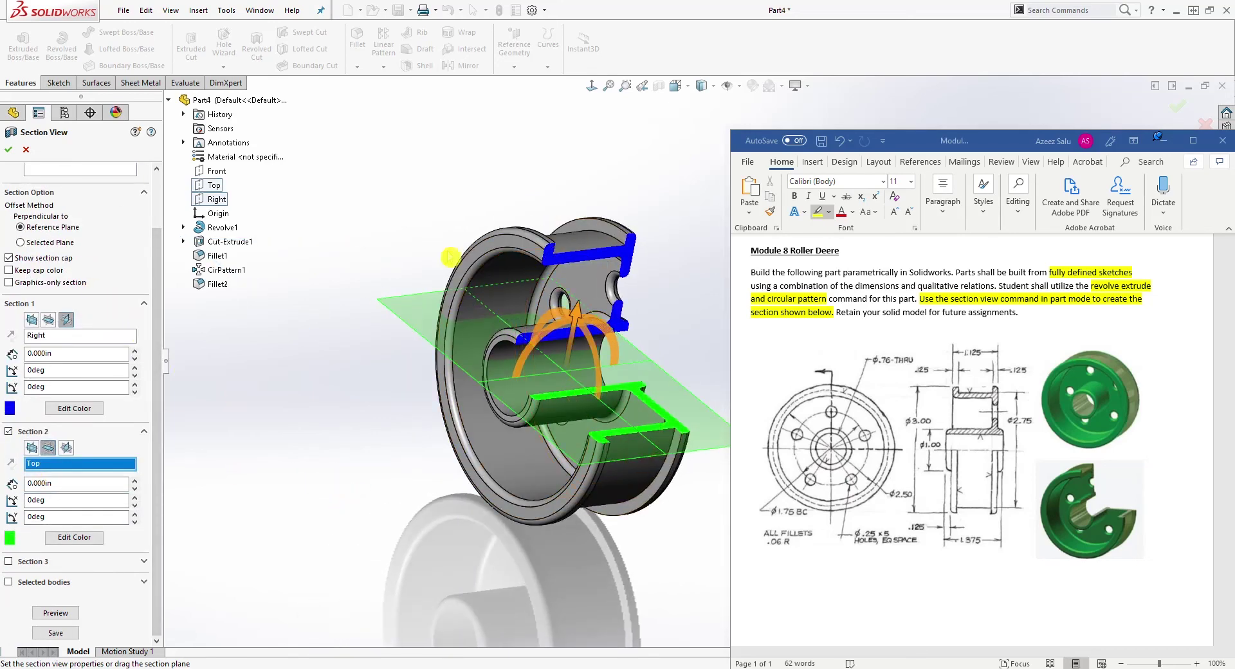
# Step: Try adding Intersection zones 3 and 2 to the removed regions, and restore the selection to Intersection zone 1 only
pyautogui.moveTo(156, 260); pyautogui.dragTo(158, 196)
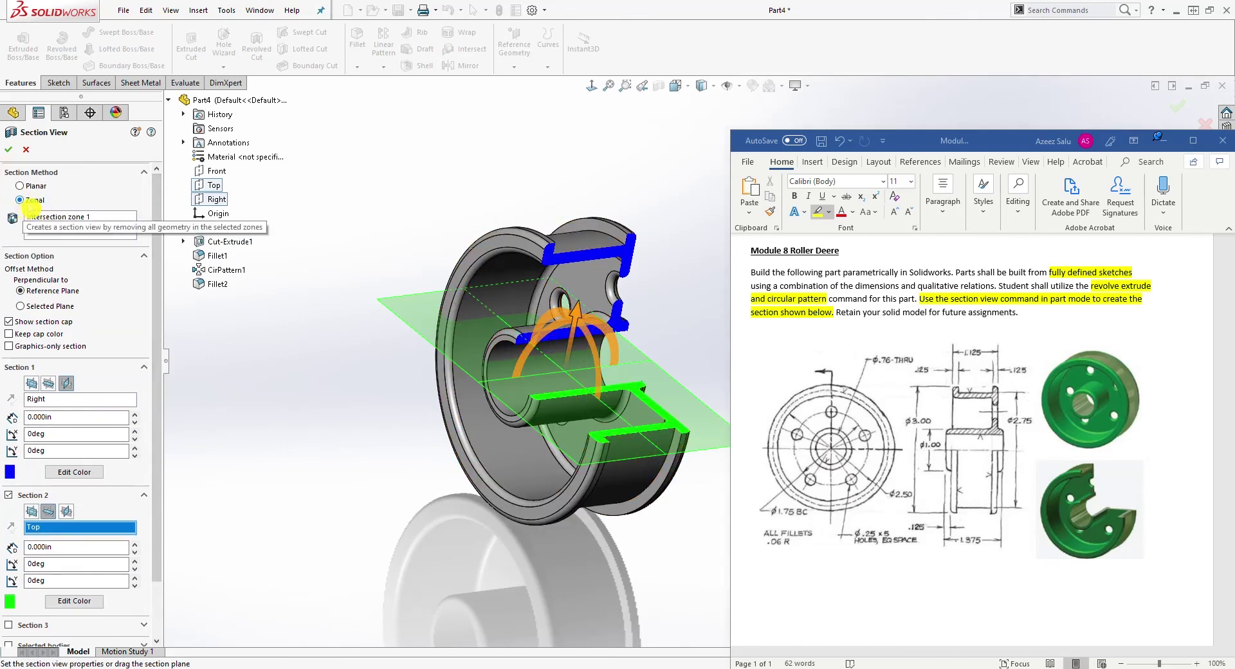
pyautogui.click(72, 219)
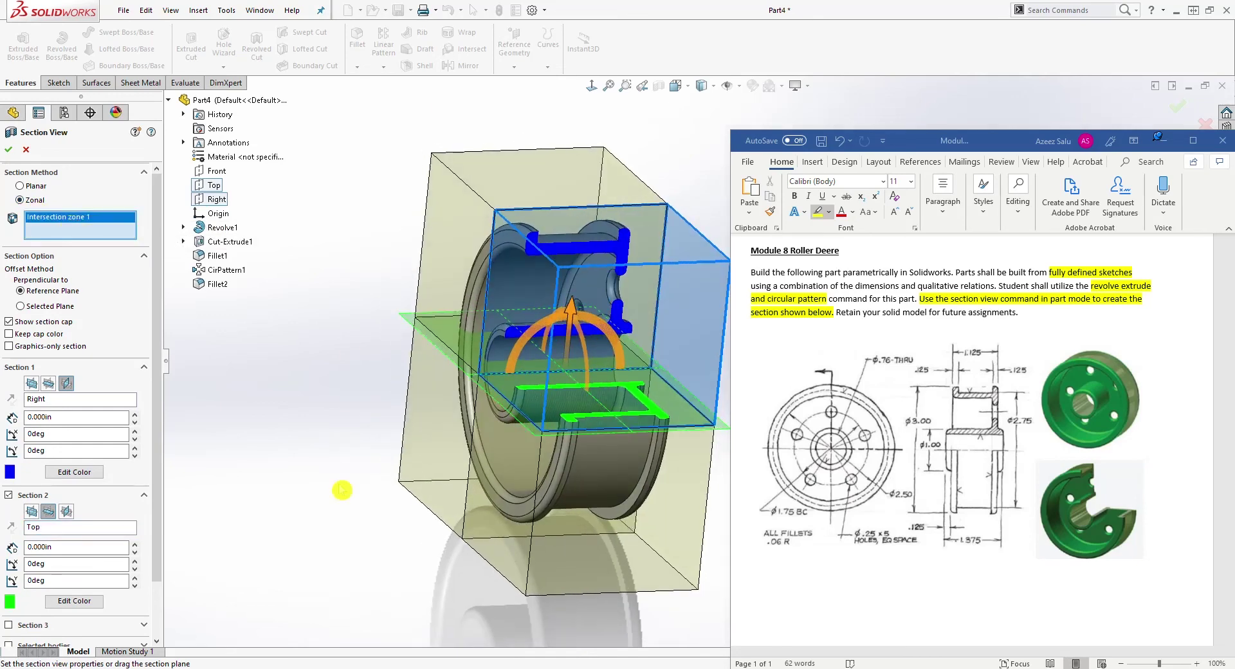
pyautogui.keyDown('ctrl'); pyautogui.moveTo(367, 588); pyautogui.dragTo(247, 587, button='middle'); pyautogui.keyUp('ctrl')
pyautogui.click(464, 552)
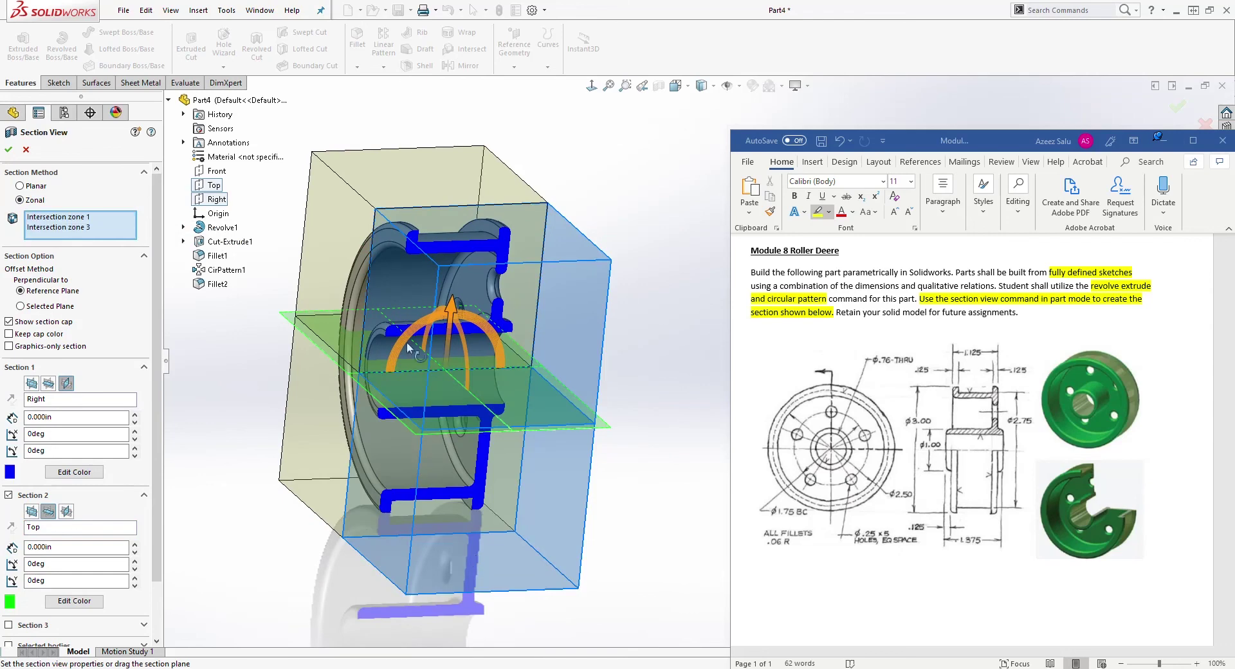
pyautogui.click(441, 173)
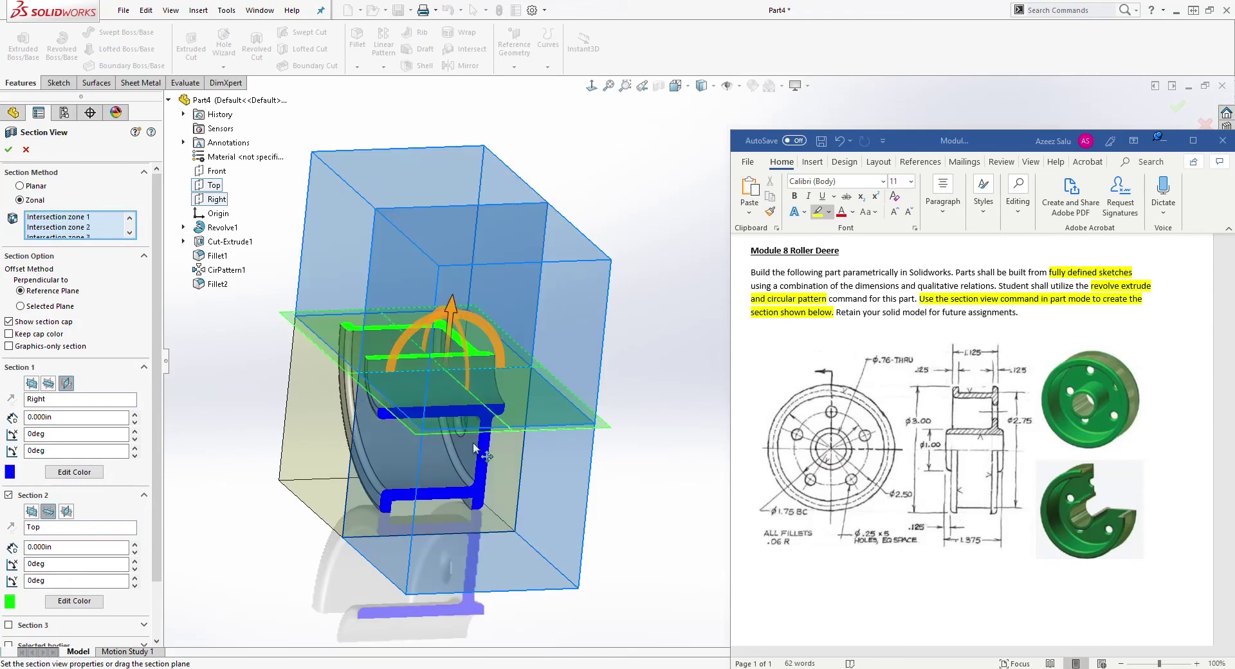
pyautogui.click(402, 176)
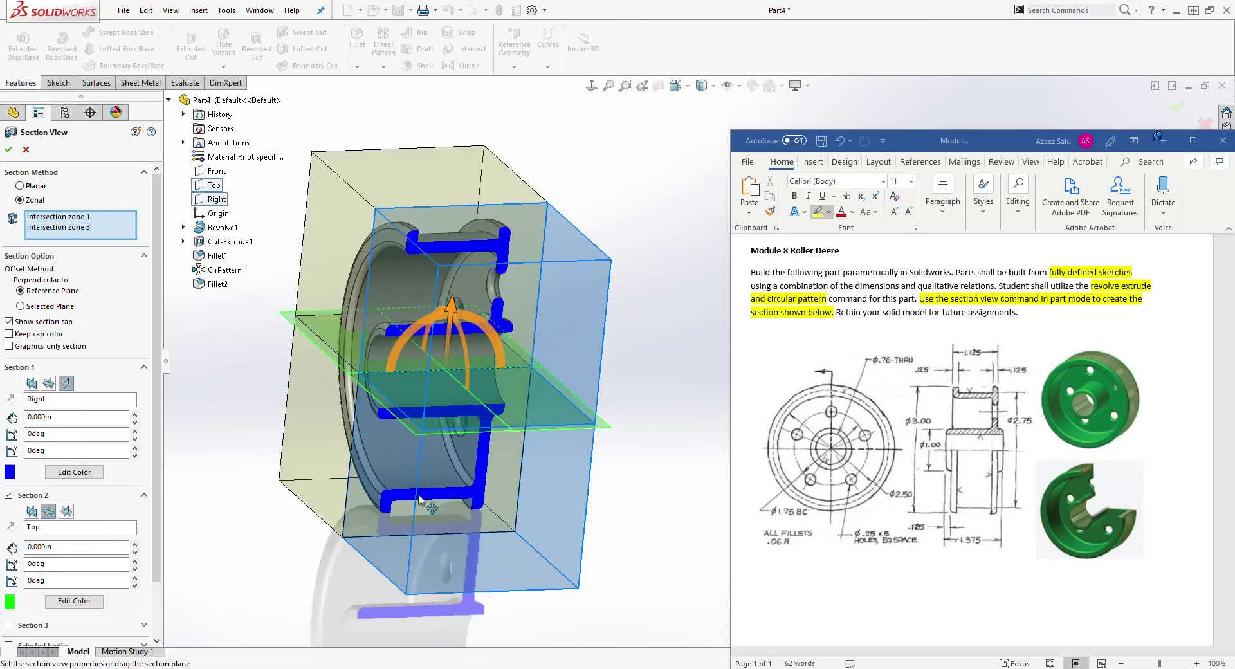
pyautogui.click(514, 552)
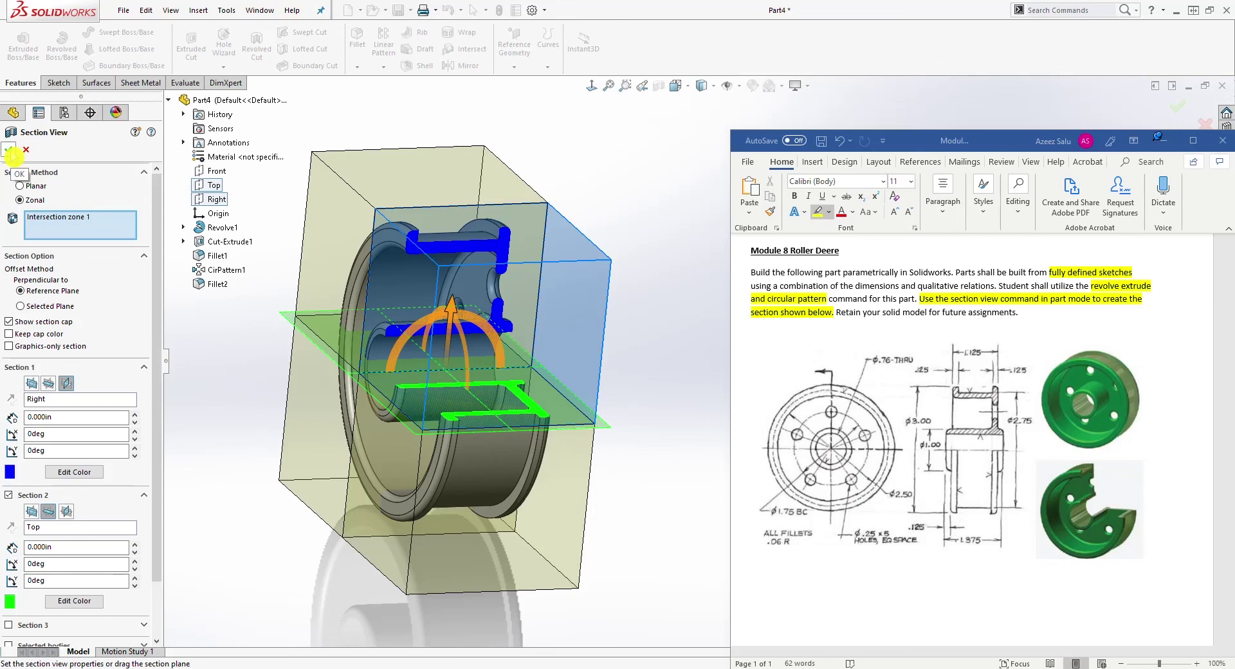
# Step: Save the quarter section view with its view orientation under the suggested view name and apply it
pyautogui.scroll(-2, 160, 487)
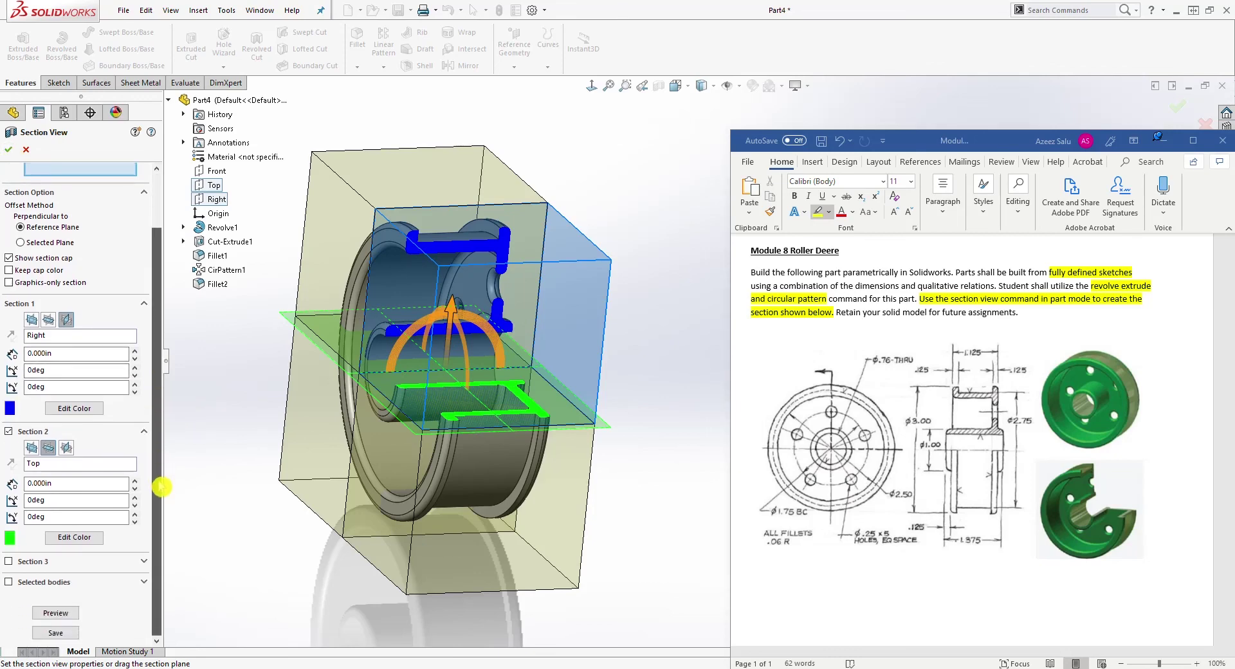
pyautogui.click(59, 634)
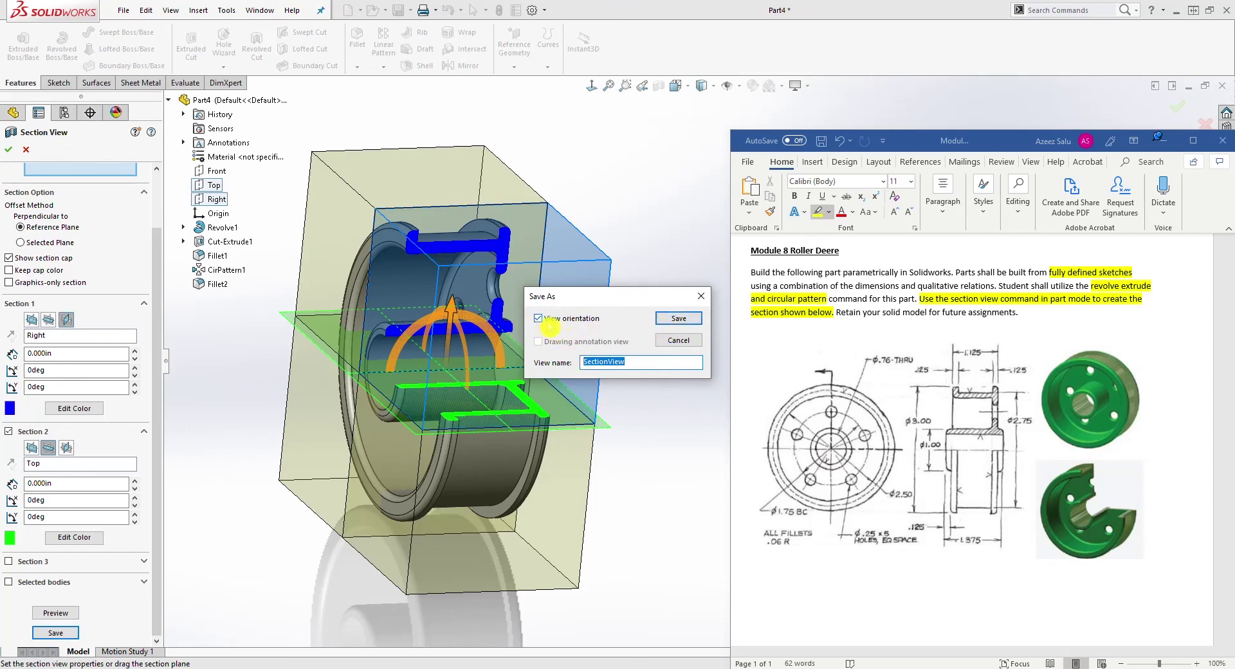
pyautogui.click(681, 319)
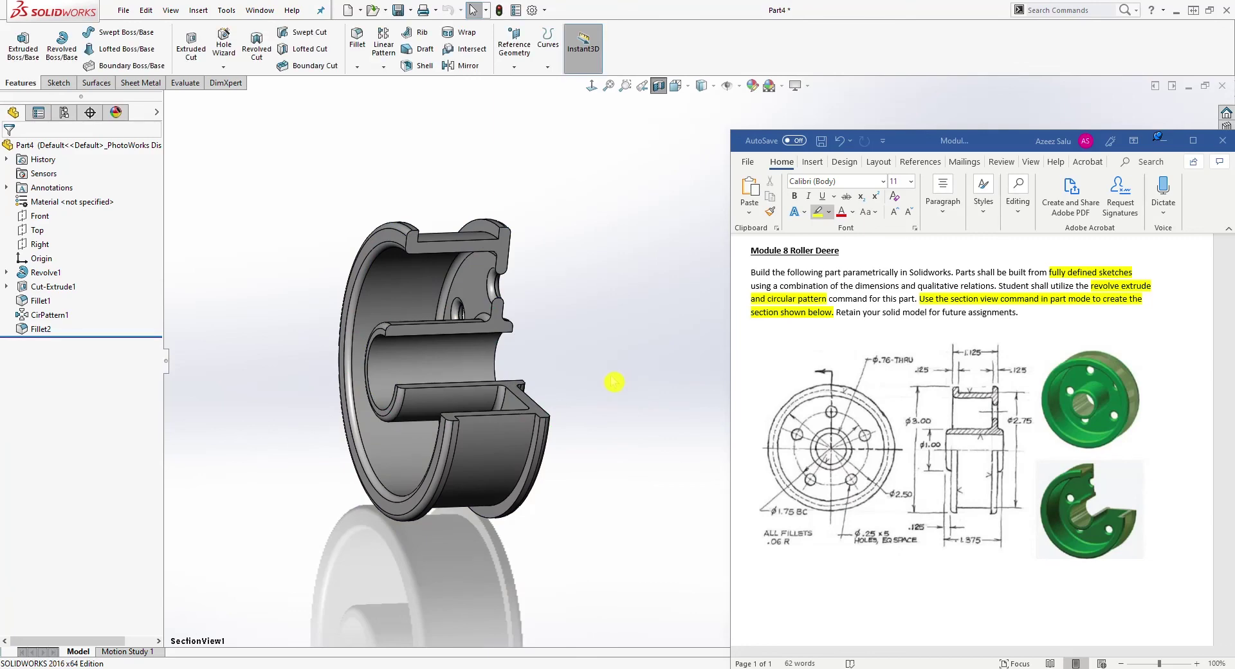
# Step: Turn off the section display to view the whole roller, and recall the saved SectionView1 to inspect the cutaway
pyautogui.click(659, 85)
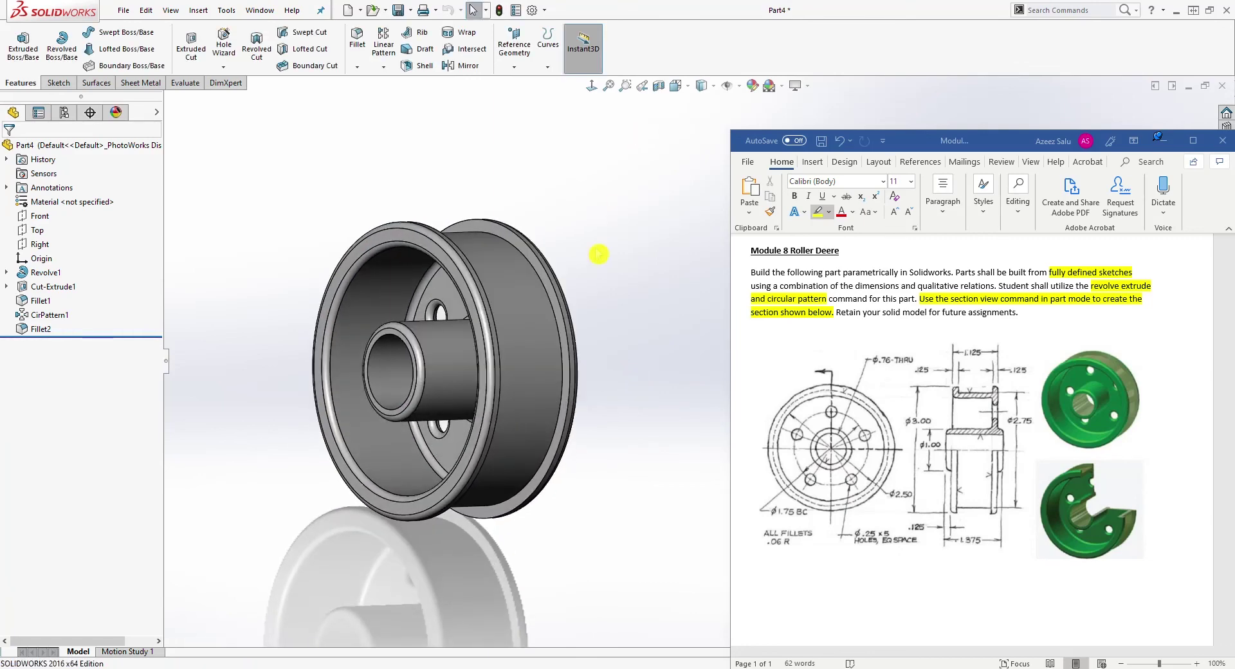
pyautogui.moveTo(617, 283); pyautogui.dragTo(546, 296, button='middle')
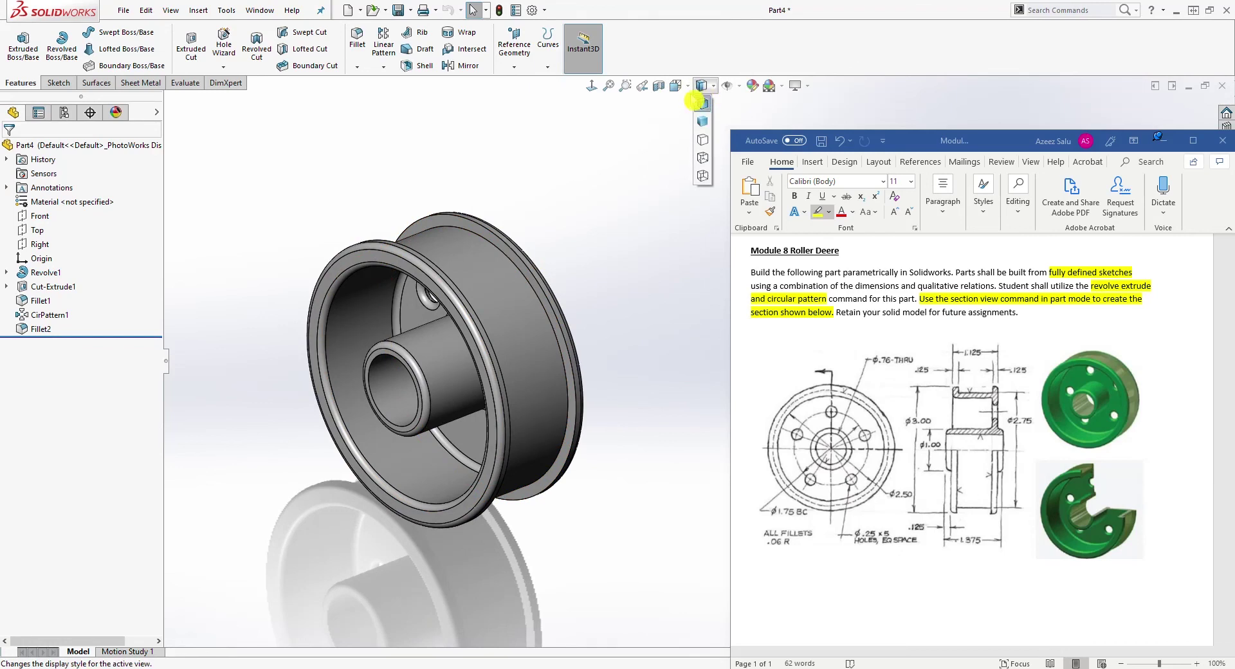
pyautogui.click(681, 92)
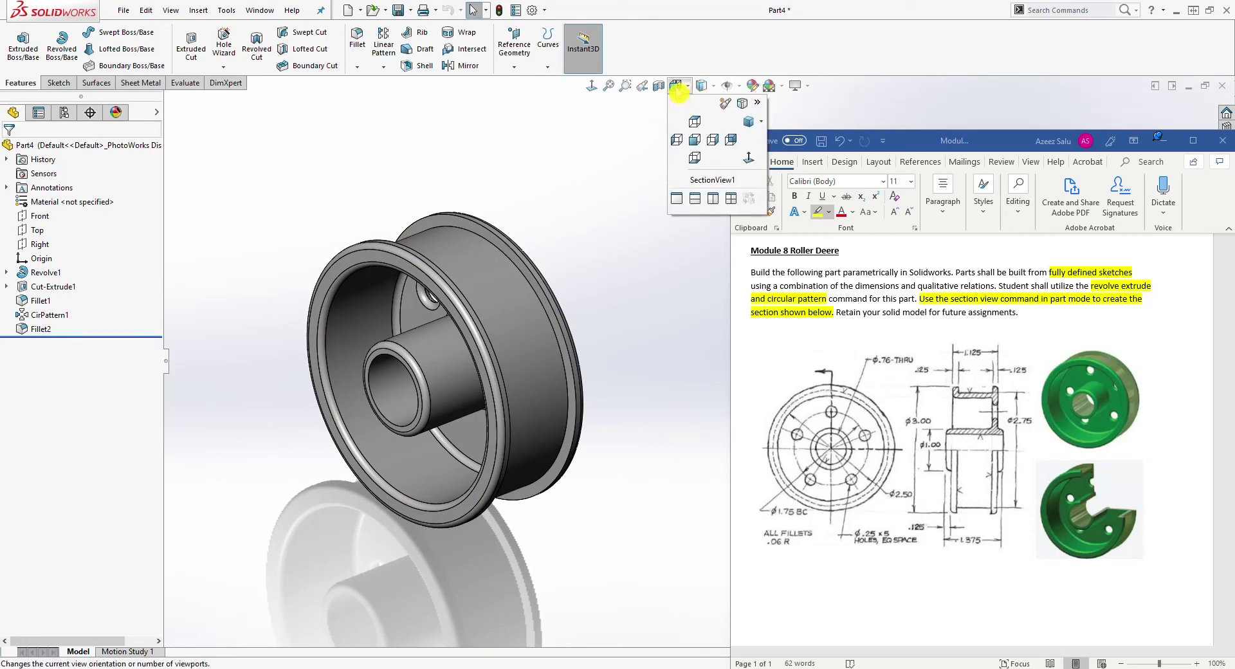
pyautogui.click(710, 187)
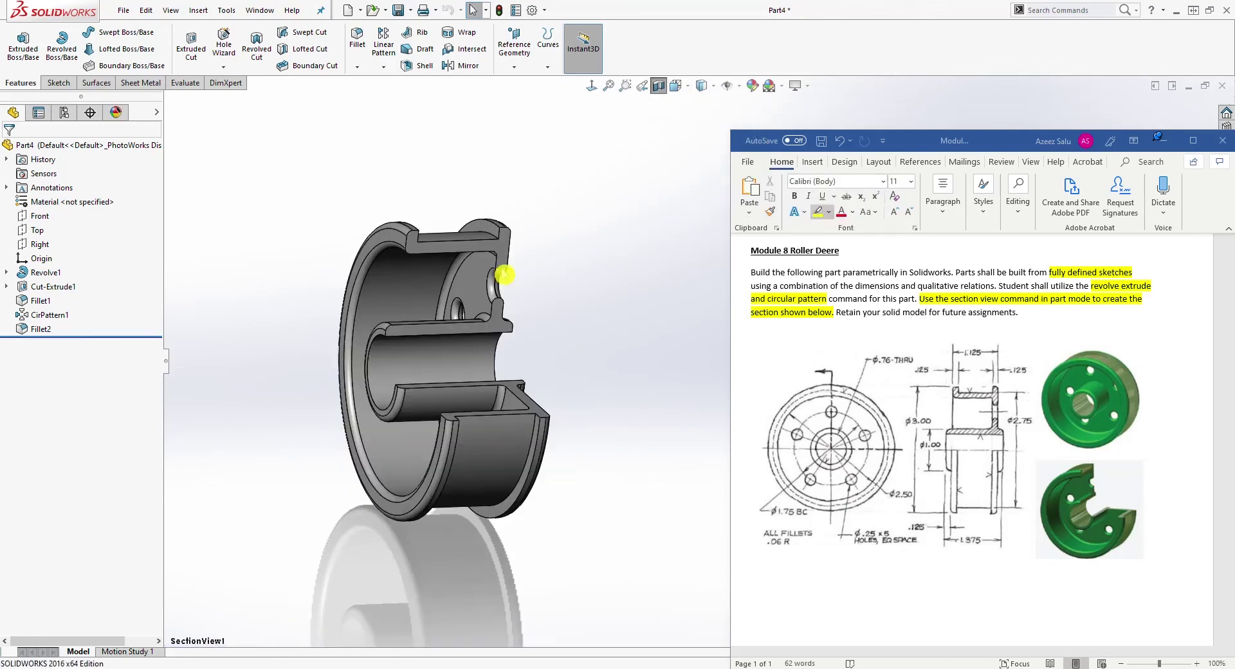
pyautogui.moveTo(456, 379); pyautogui.dragTo(495, 386, button='middle')
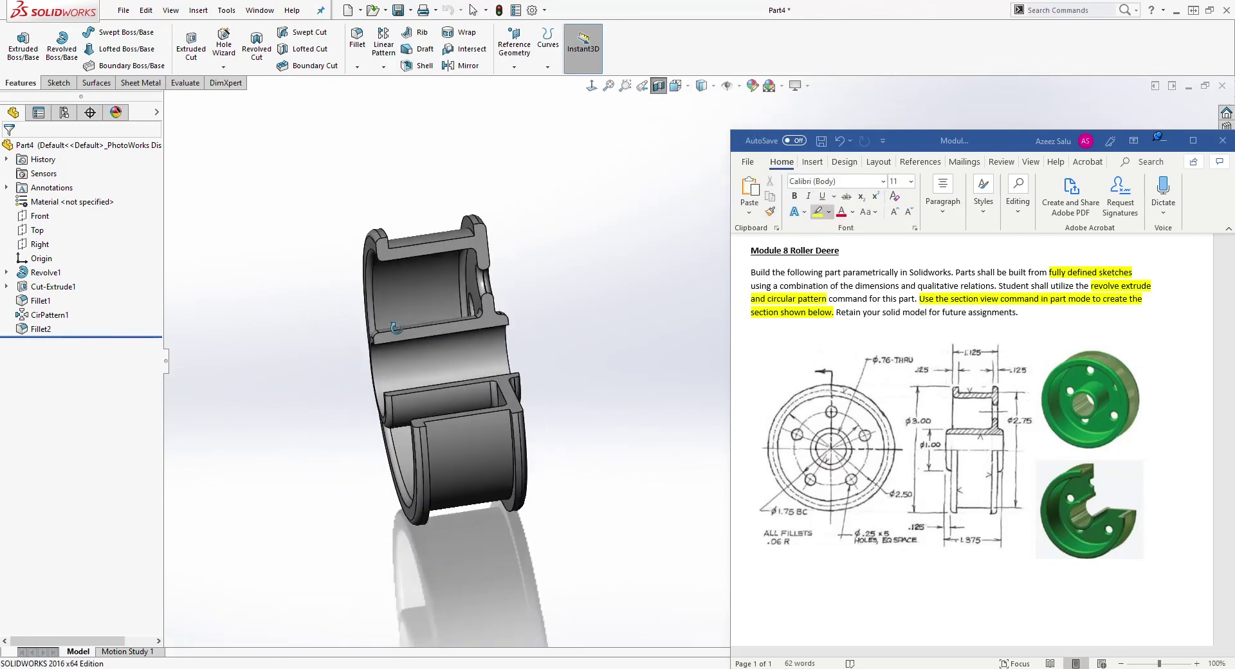